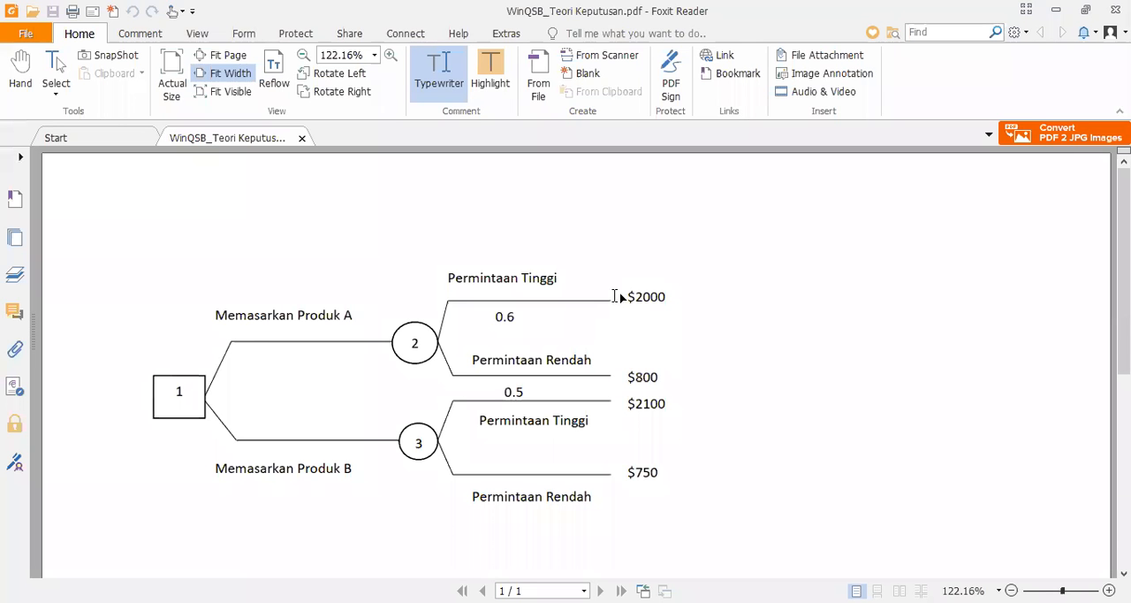
Number the four end branches of the tree diagram 4, 5, 6 and 7, from the $2000 branch down to the $750 branch.
click(608, 292)
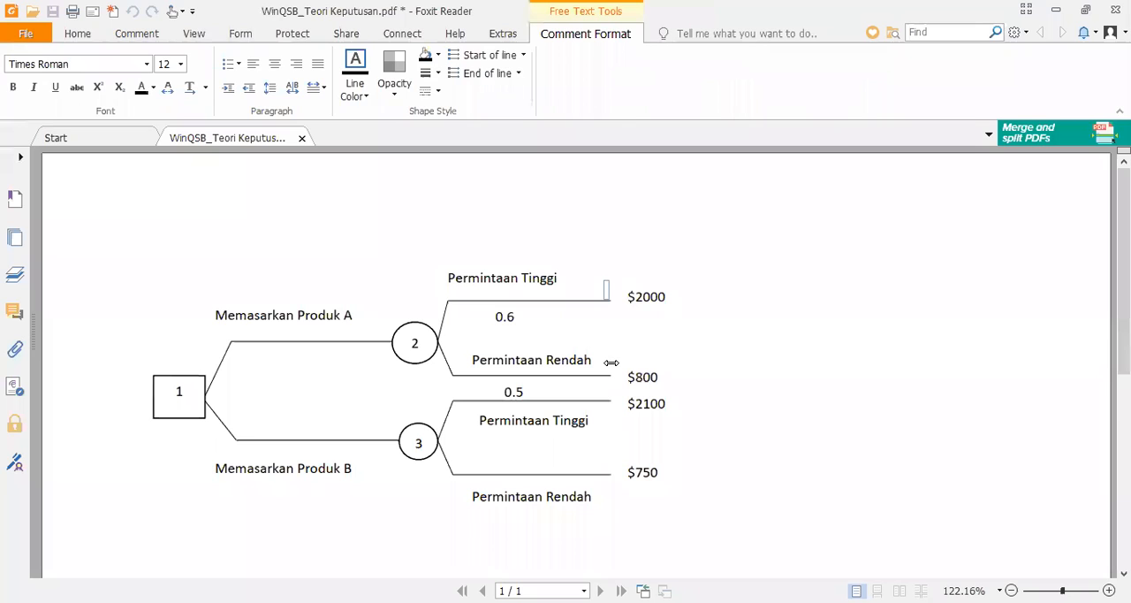
click(612, 362)
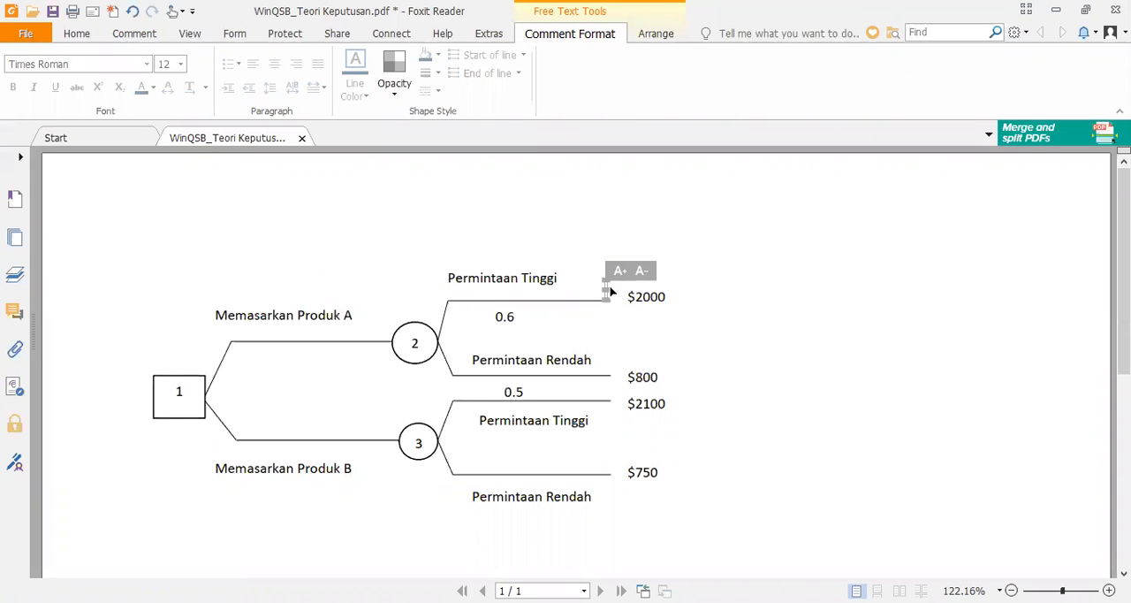
drag(608, 288, 631, 293)
double_click(622, 292)
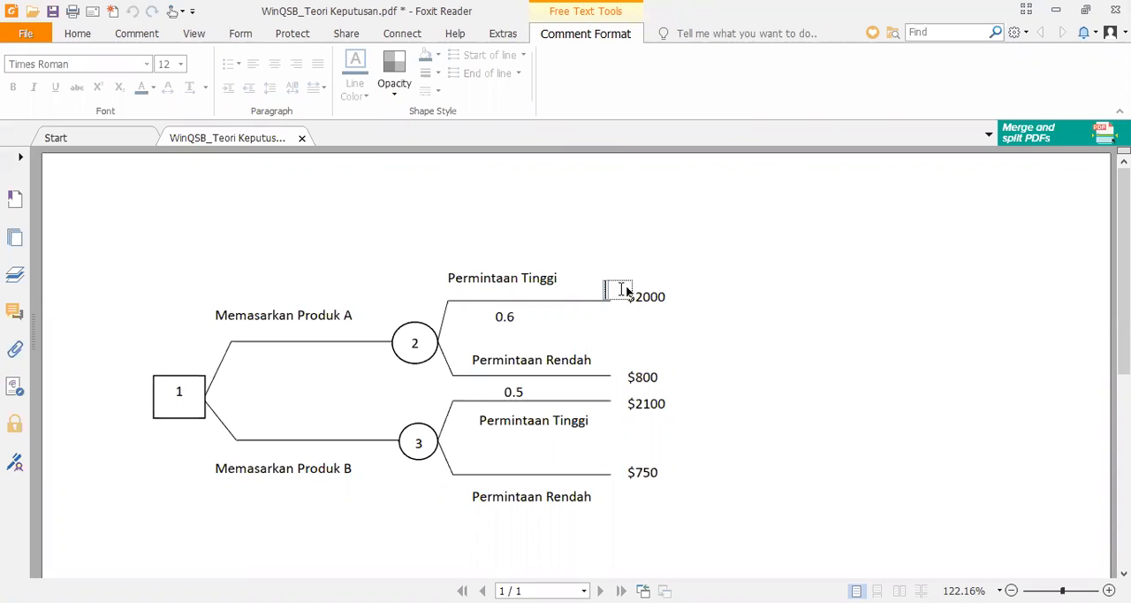
text(4)
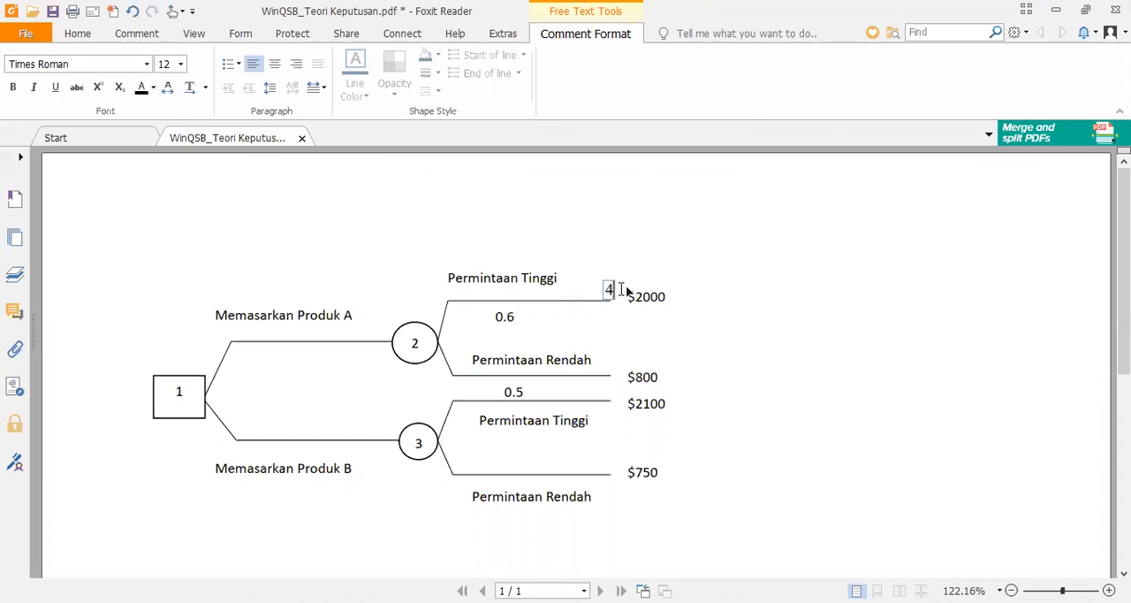
click(608, 363)
text(5)
click(608, 413)
text(6)
click(608, 474)
text(7)
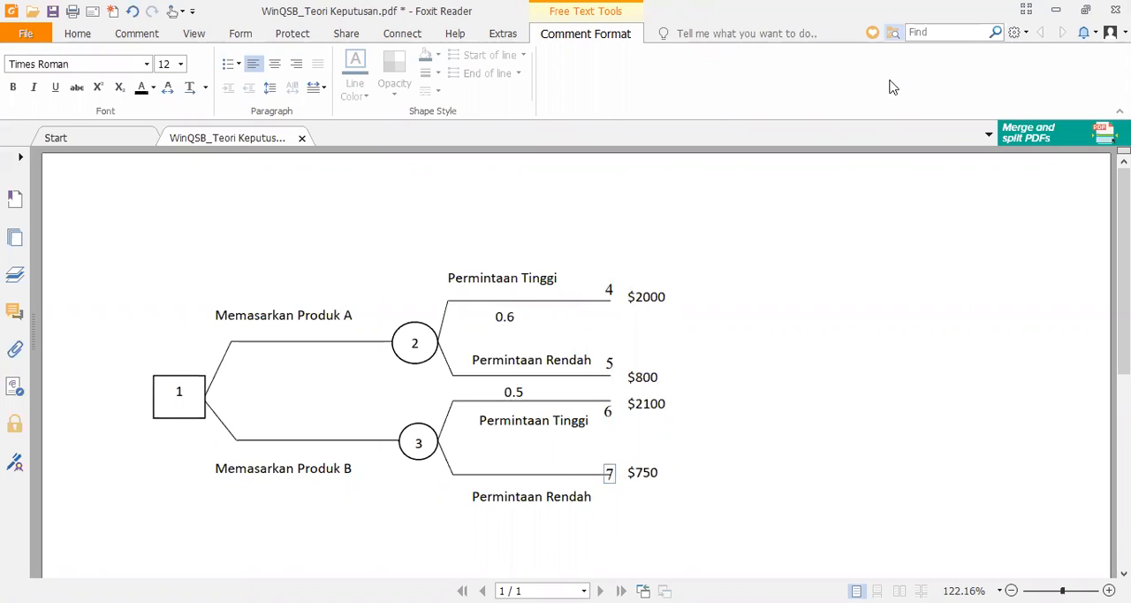
Switch to WinQSB Decision Analysis and create the latihan decision tree problem with 7 nodes.
key(alt+Tab)
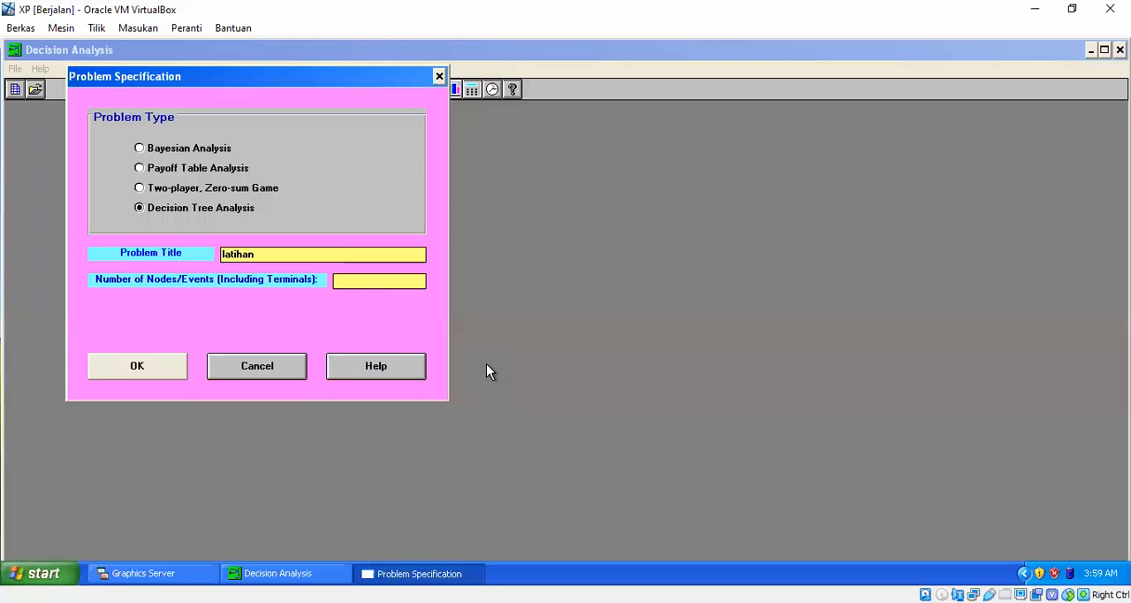
text(7)
click(134, 363)
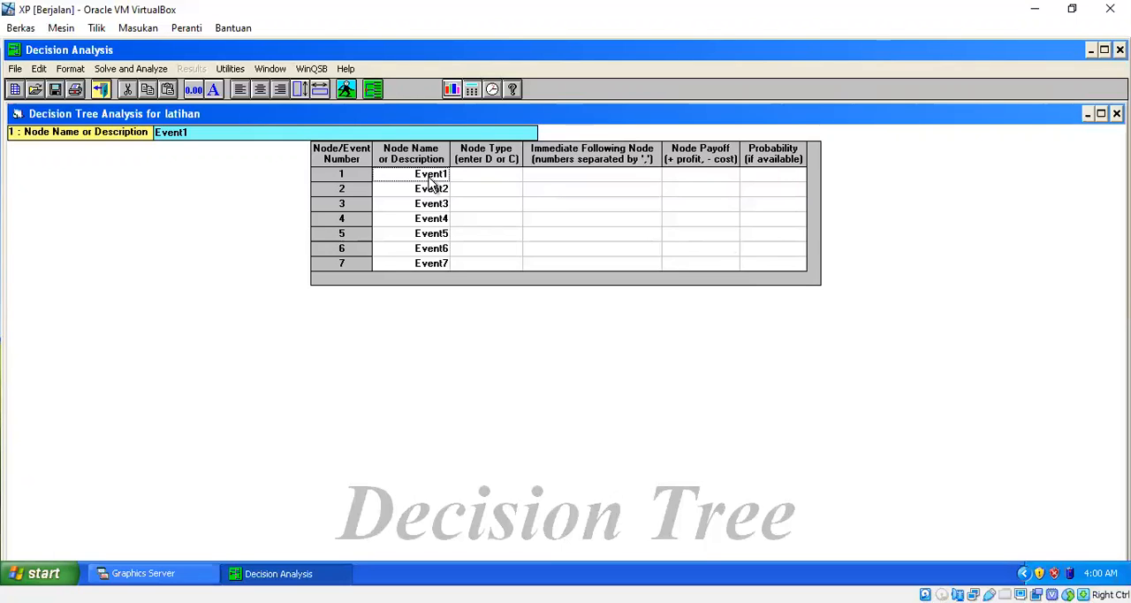
Define node 1 as Memasarkan with node type D and immediate following nodes 2,3.
text(M)
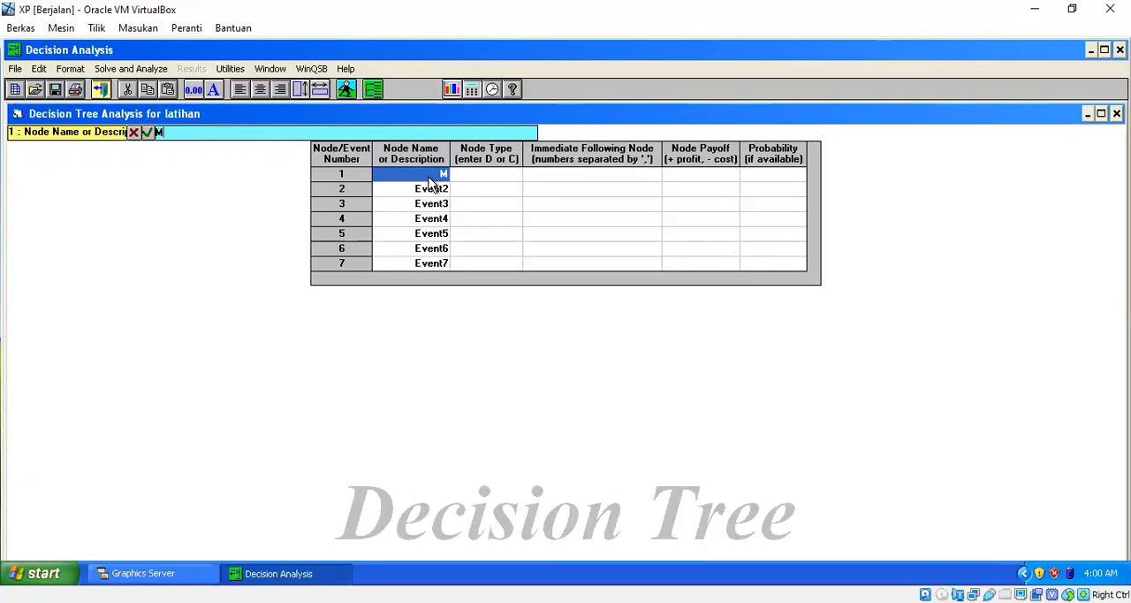
text(emas)
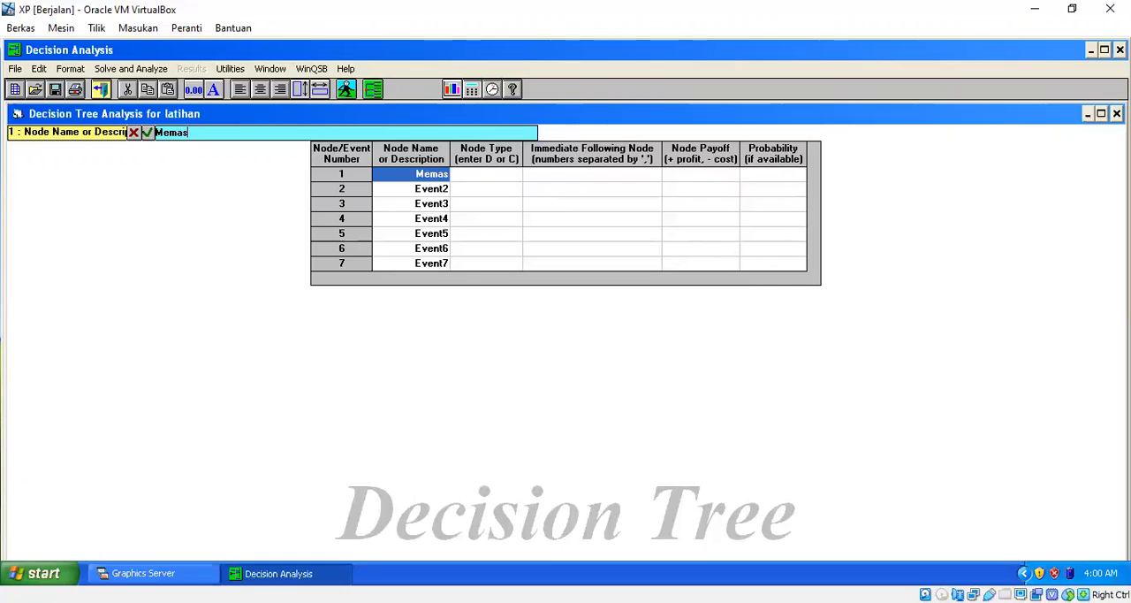
text(arkan)
click(463, 180)
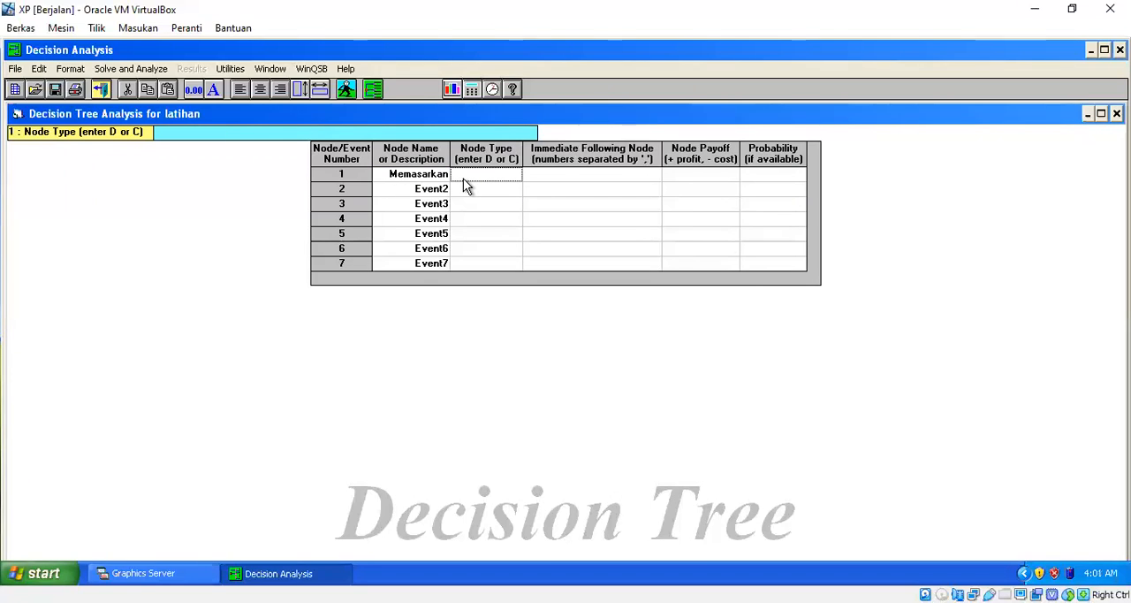
text(D)
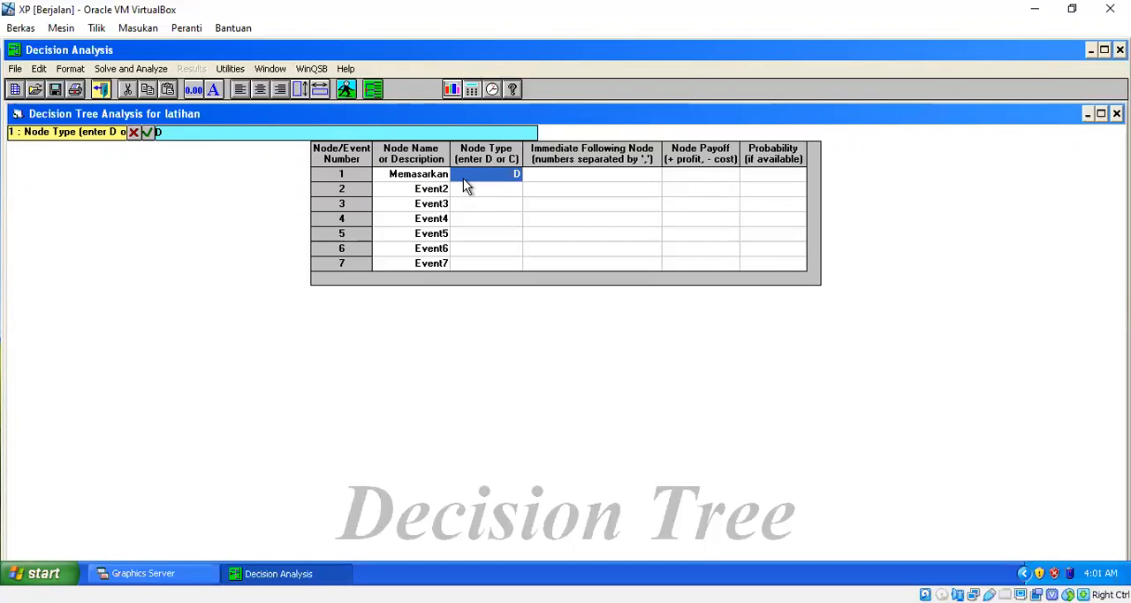
click(558, 180)
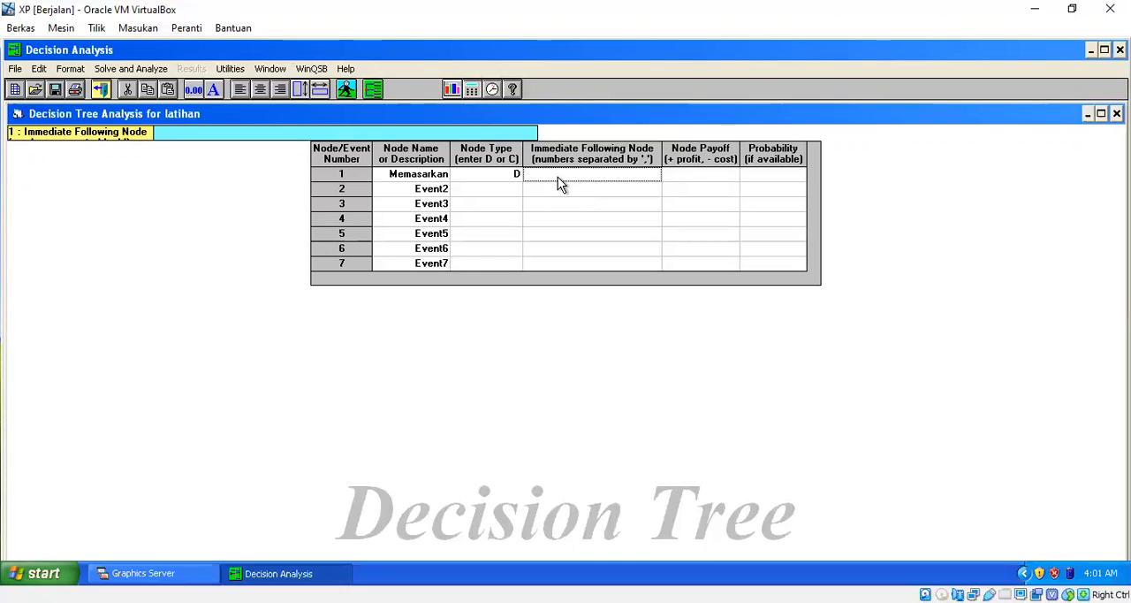
text(2)
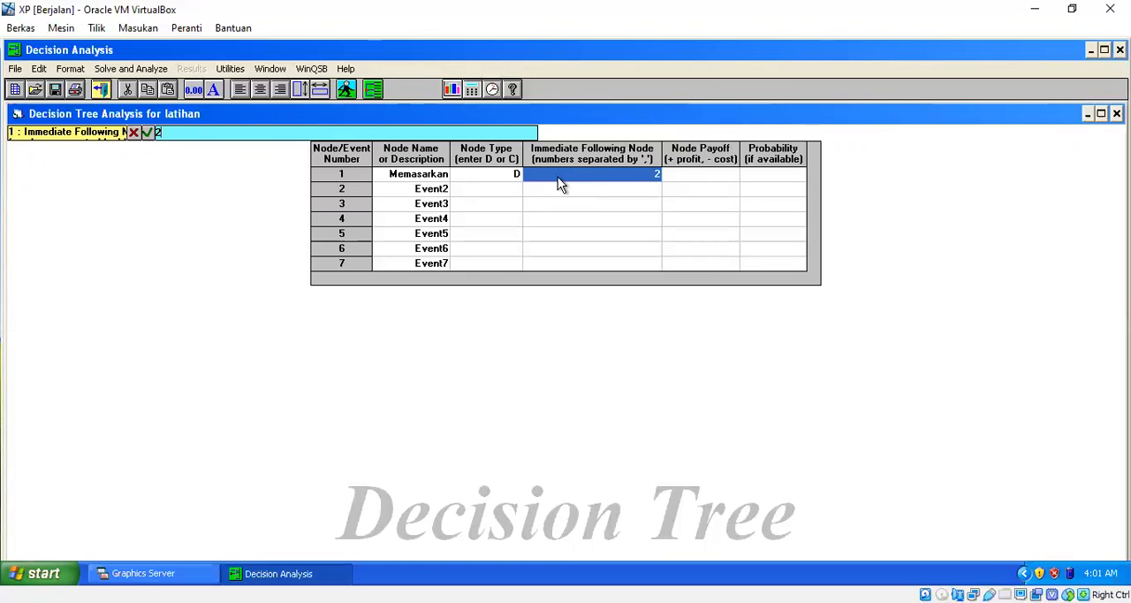
text(,3)
click(703, 178)
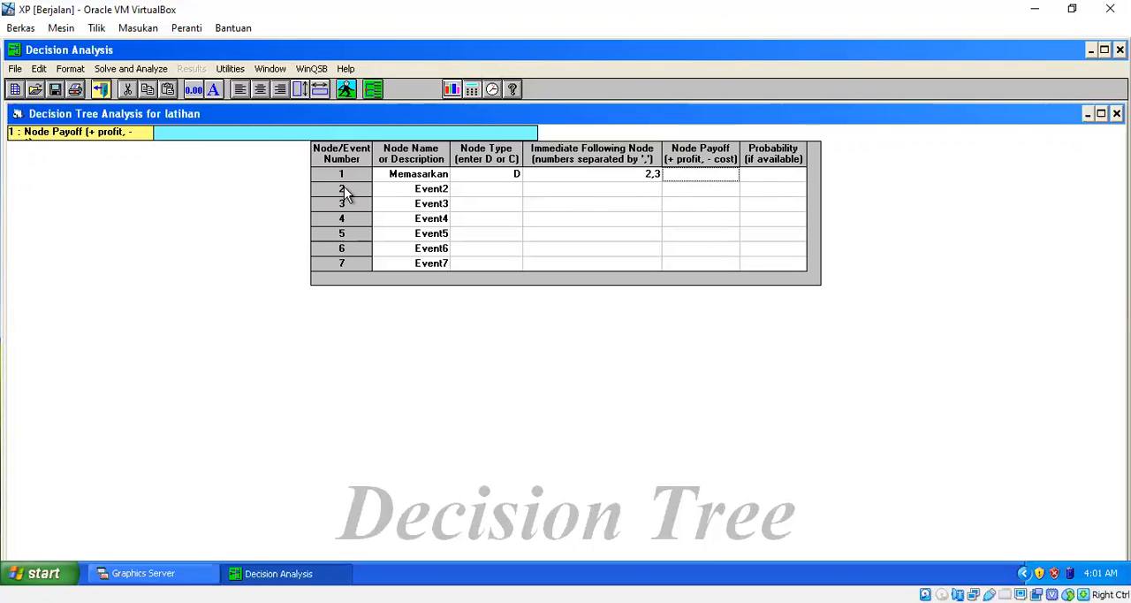
Name node 2 Produk A and node 3 Produk B.
click(400, 188)
text(Produk A)
key(Return)
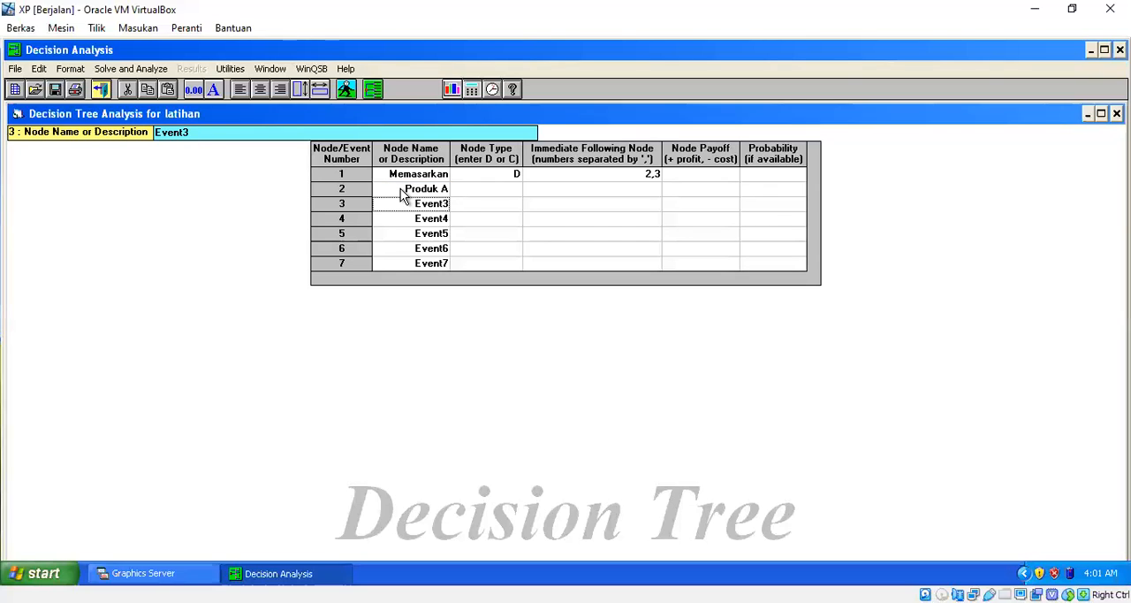
text(Prod)
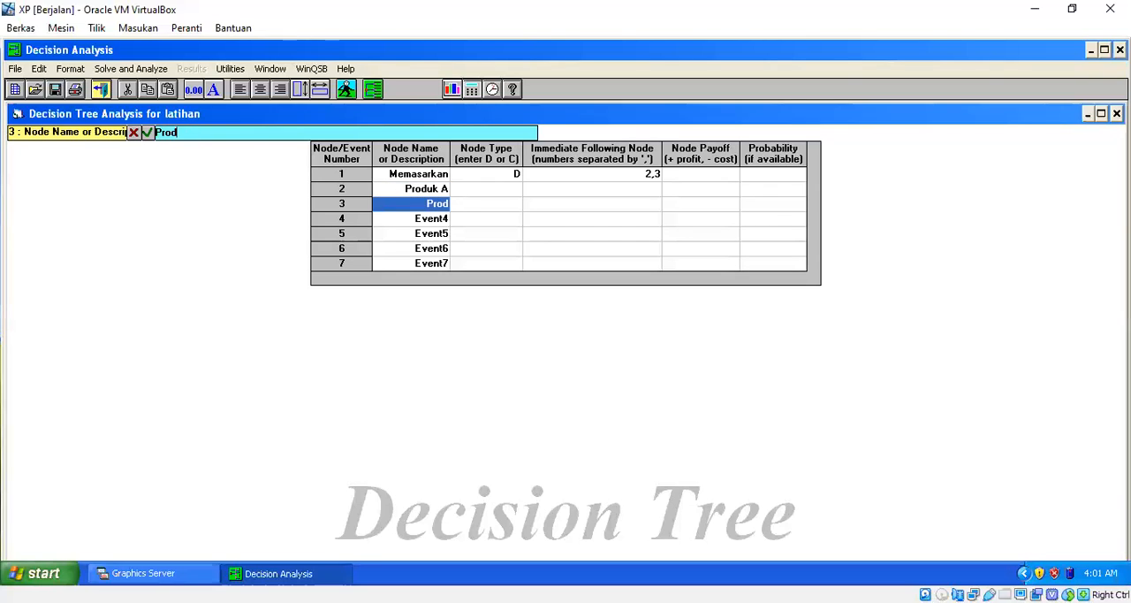
text(uk B)
key(Return)
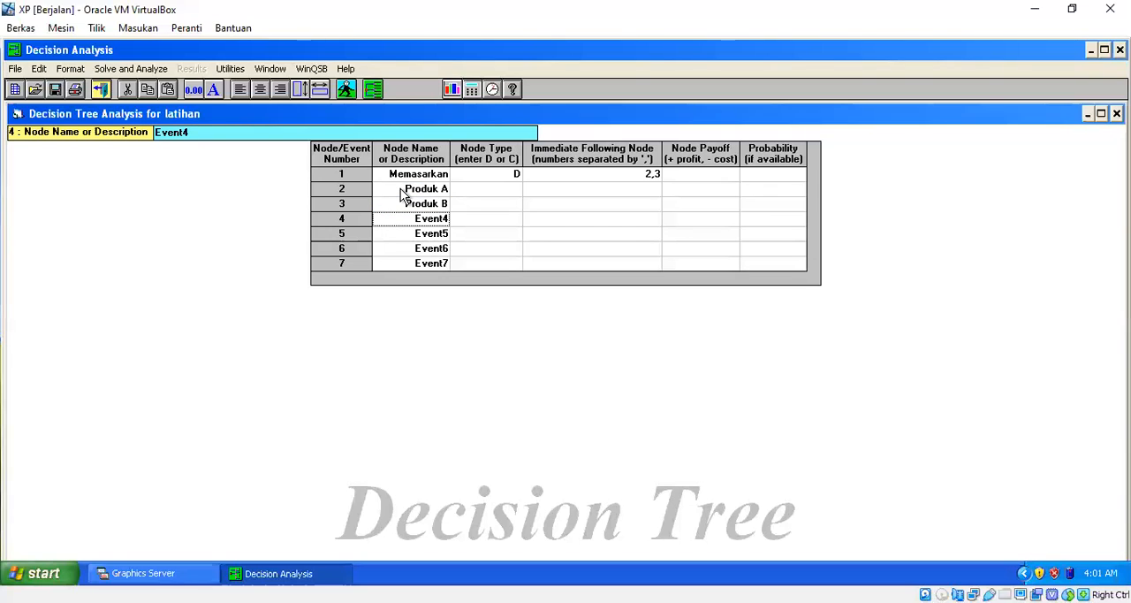
Try naming node 4 Permintaan Tinggi.
text(Pert)
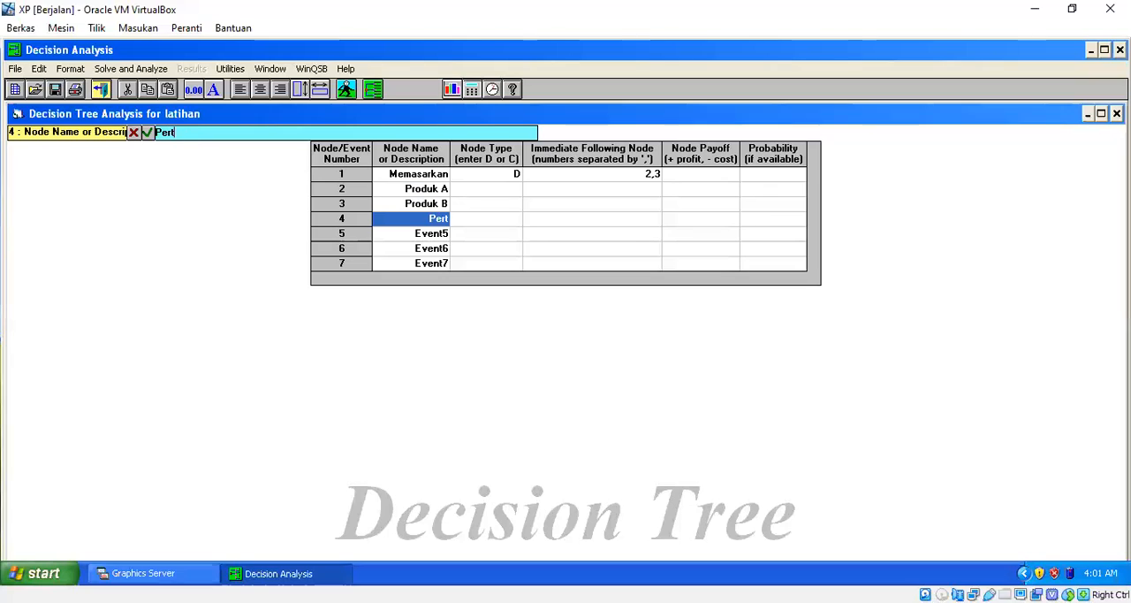
key(BackSpace)
text(mintaa)
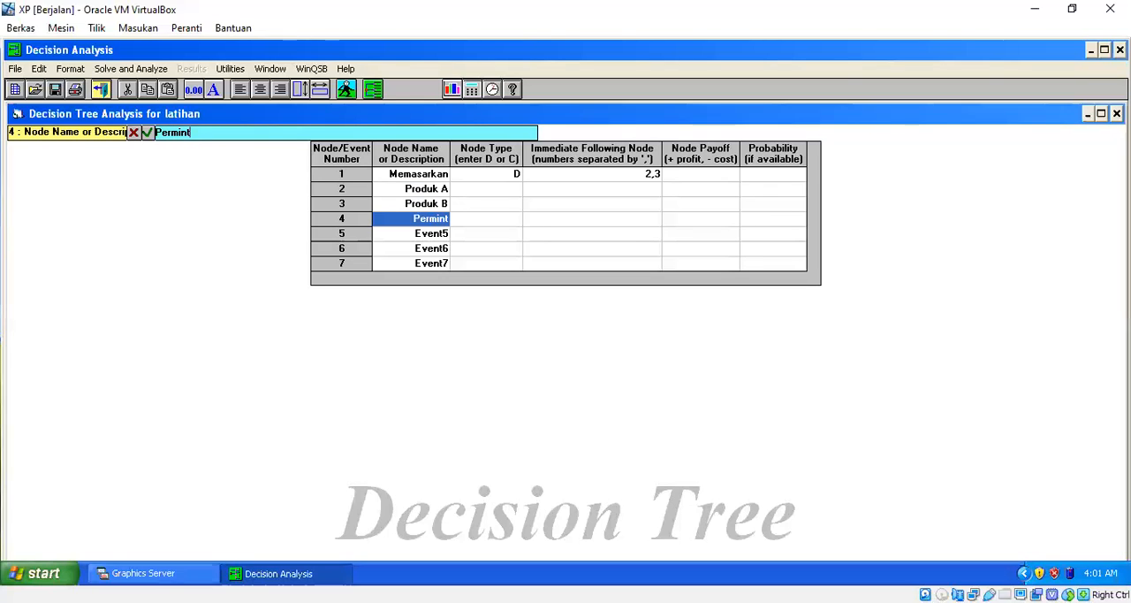
text(n Tinggi)
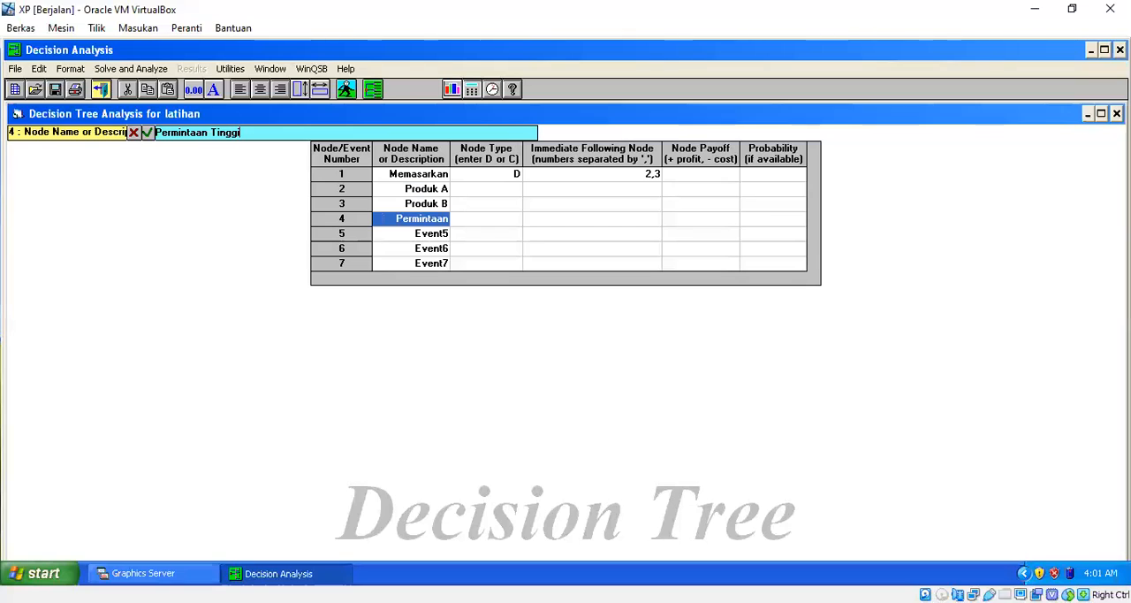
key(Return)
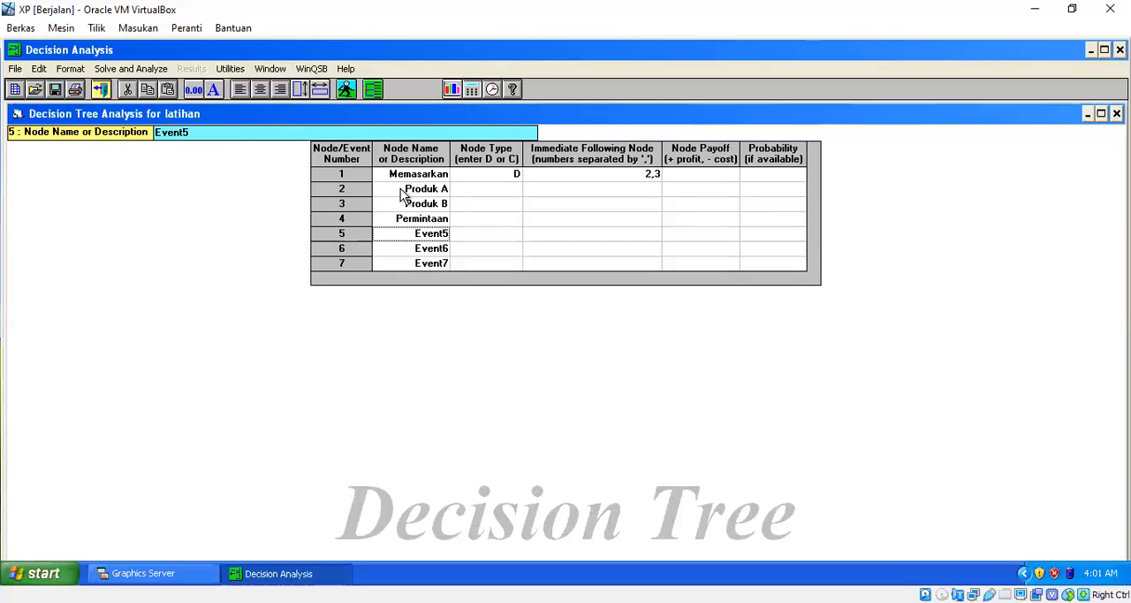
Rename node 4 with the shorter name Minta Tinggi.
key(Up)
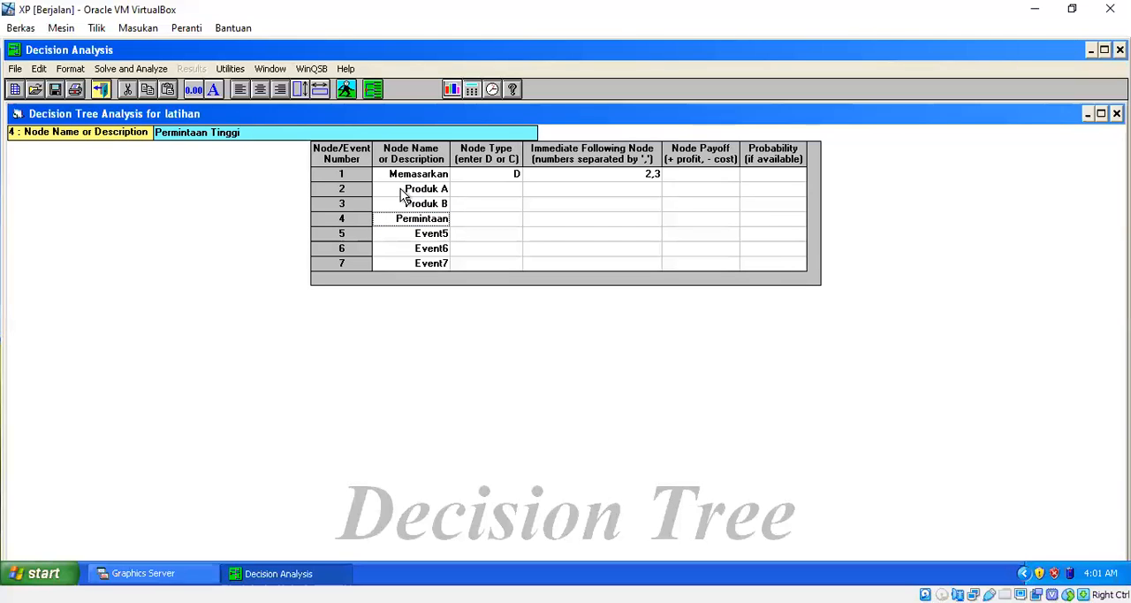
text(Pe)
key(BackSpace)
key(BackSpace)
text(Min)
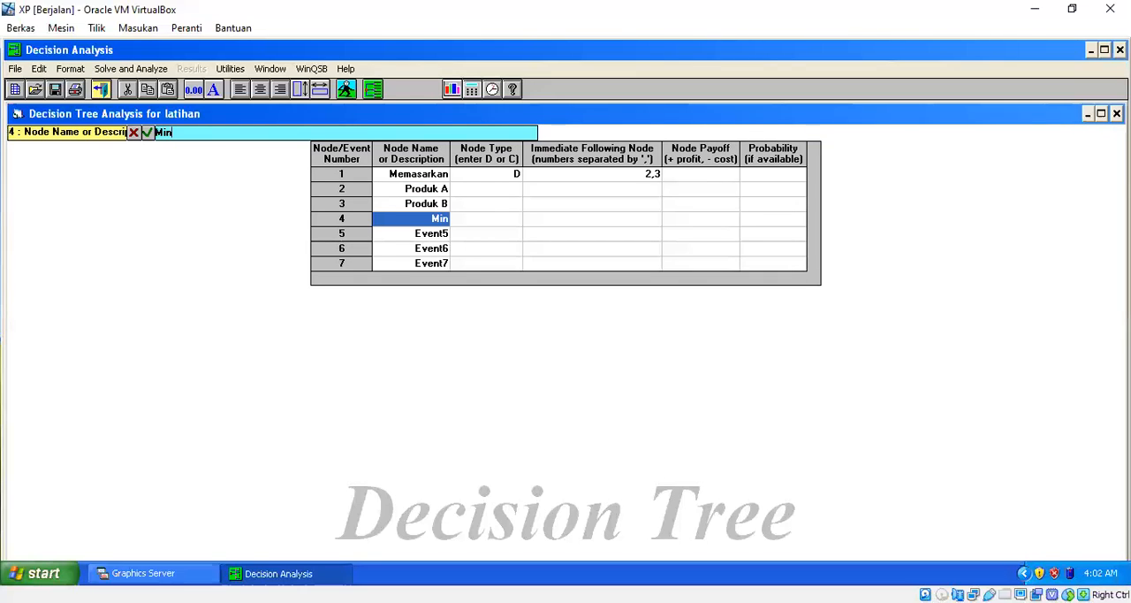
text(ta Tinggi)
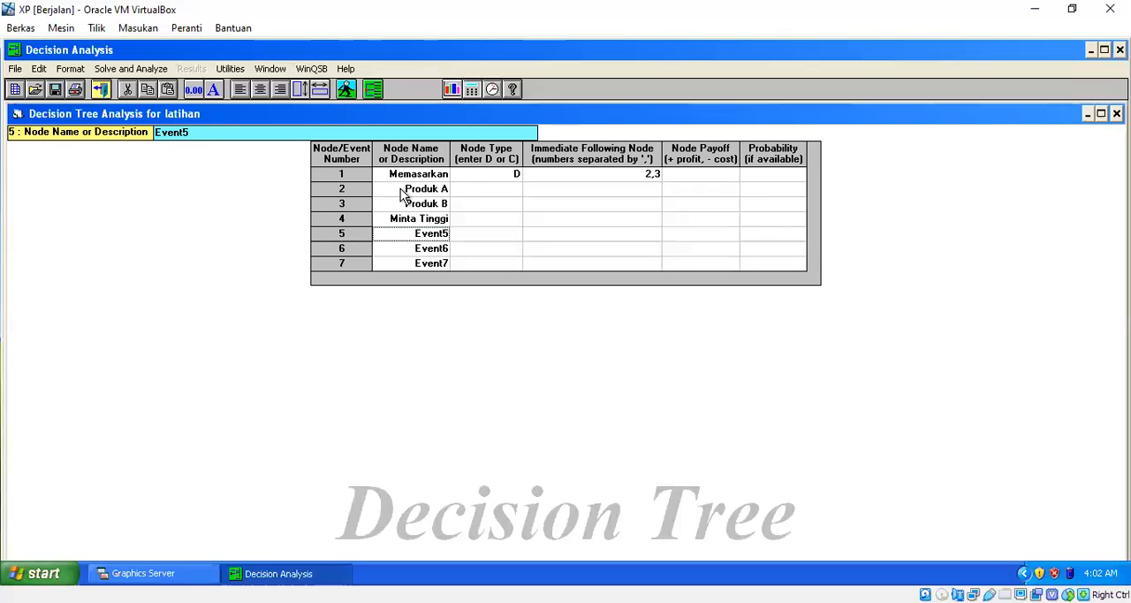
Name node 5 Minta Rendah and node 6 Minta Tinggi.
text(Minta)
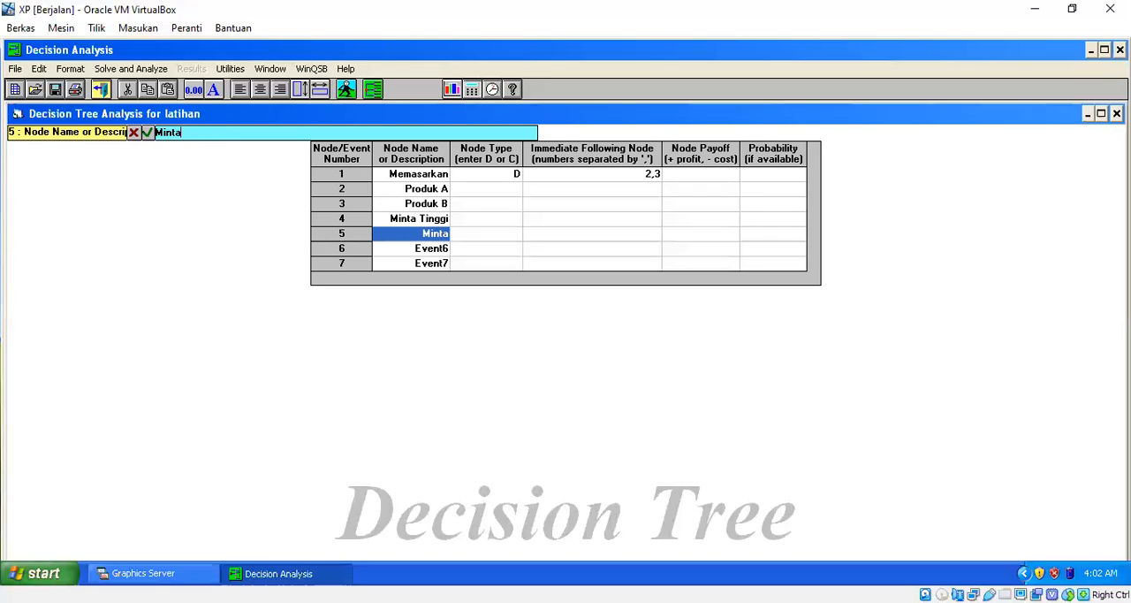
text( Rendah)
key(Return)
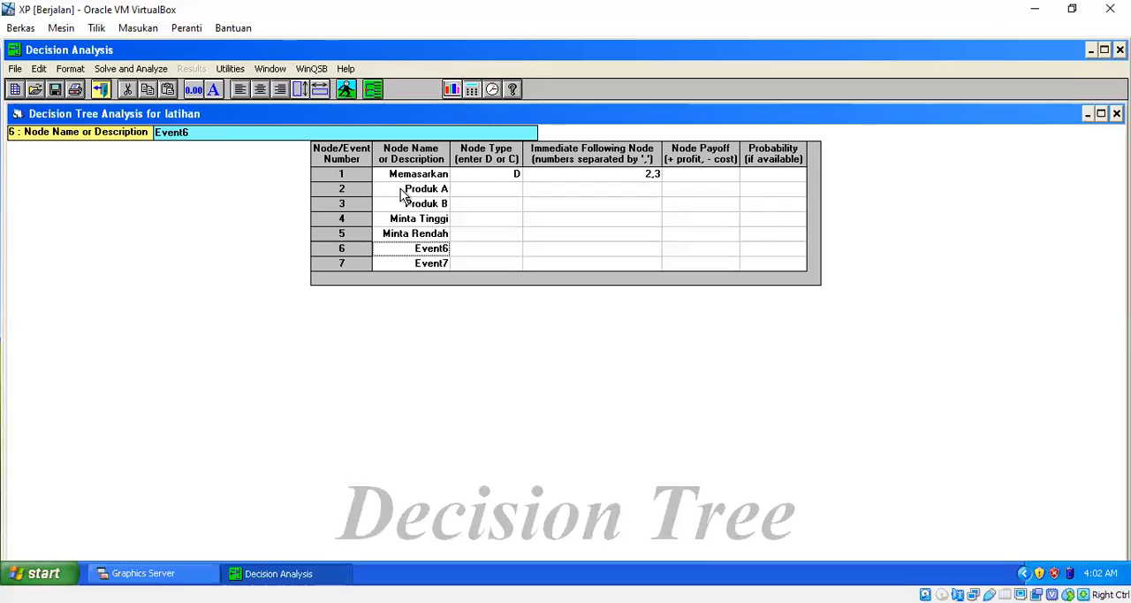
text(Minta )
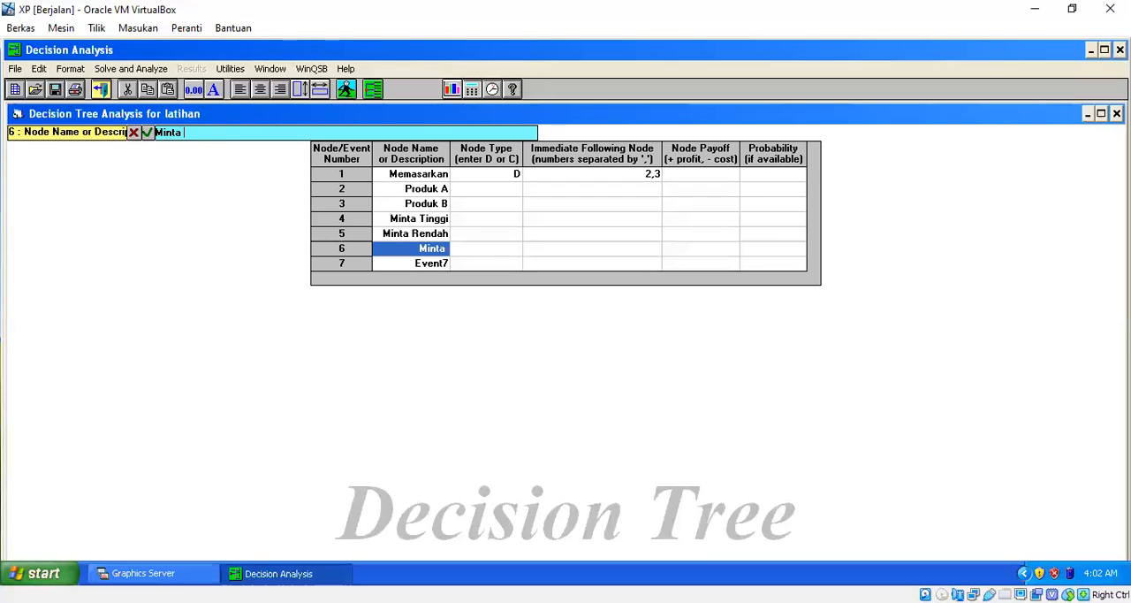
text(Tinggi)
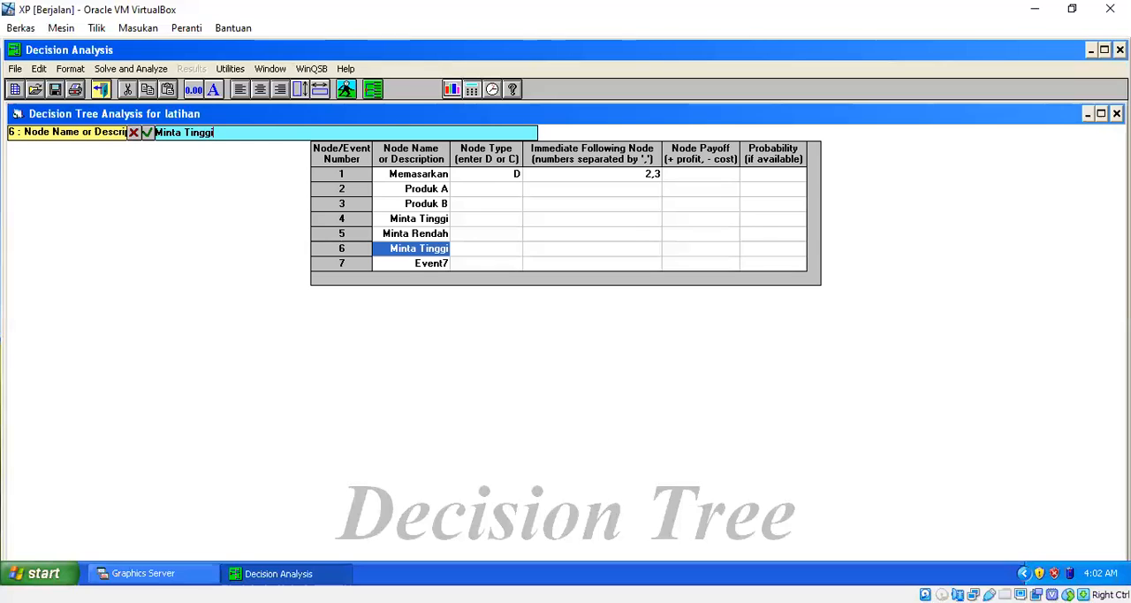
key(Return)
Name node 7 Minta Rendah.
text(Min)
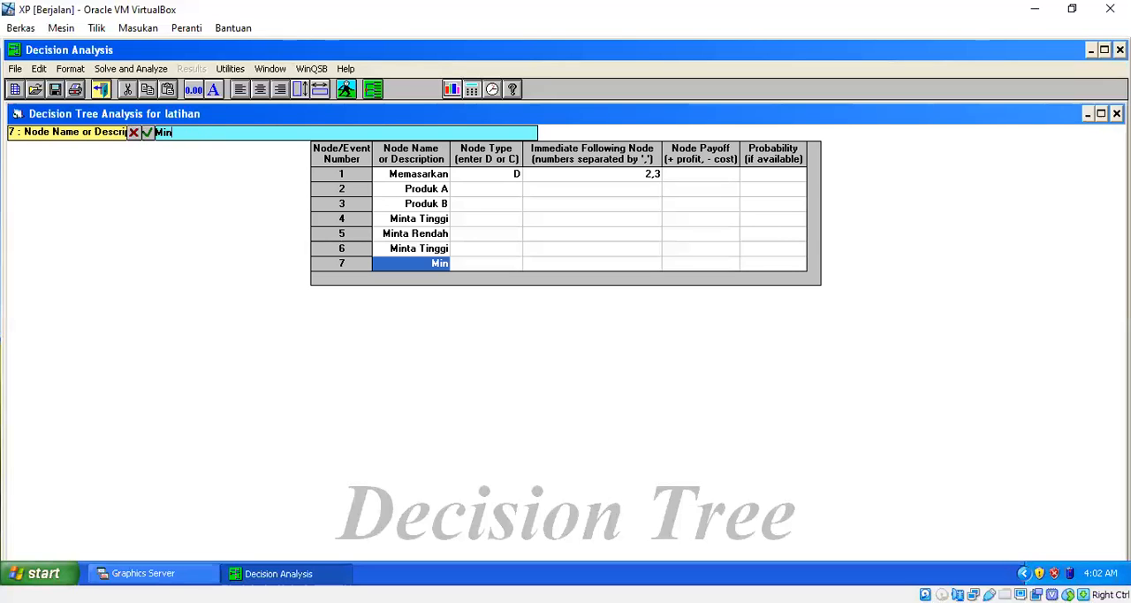
text(taa)
key(BackSpace)
text(Rendah)
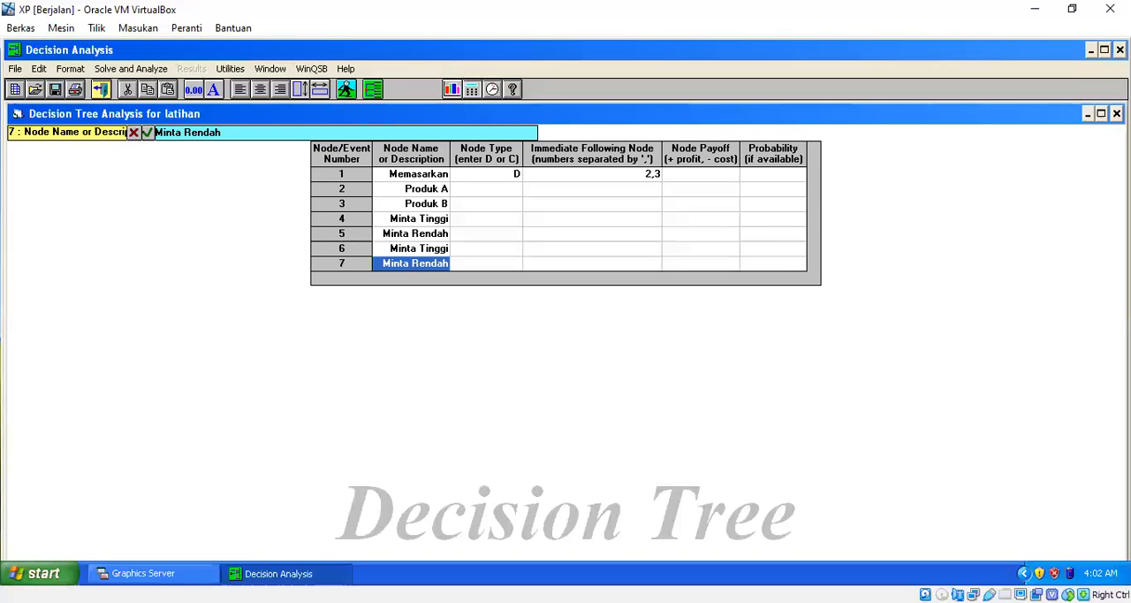
drag(416, 188, 447, 285)
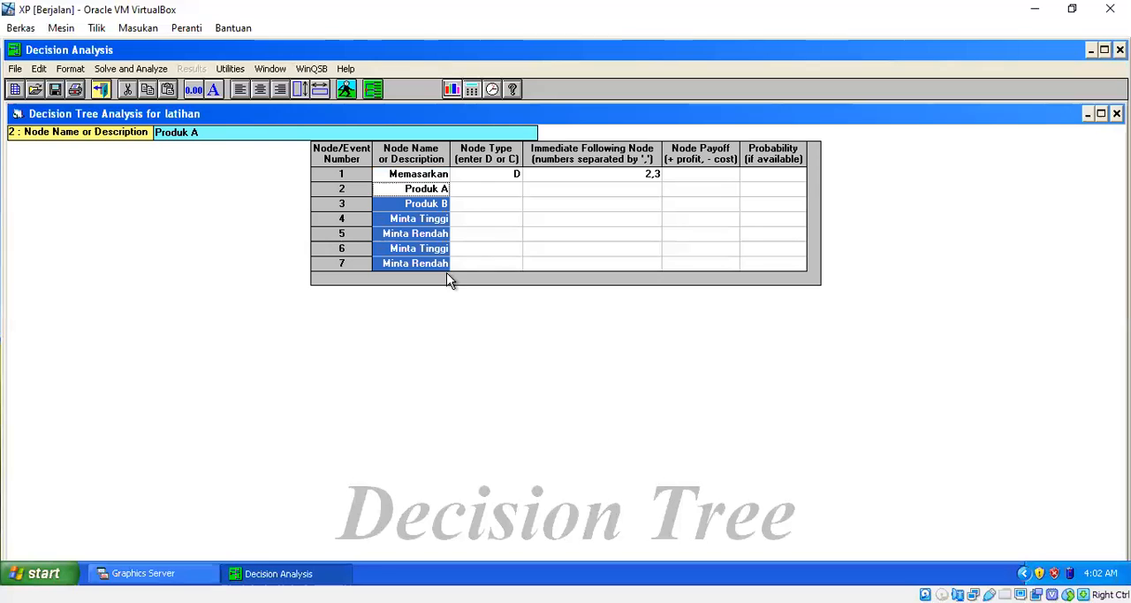
click(465, 236)
click(432, 265)
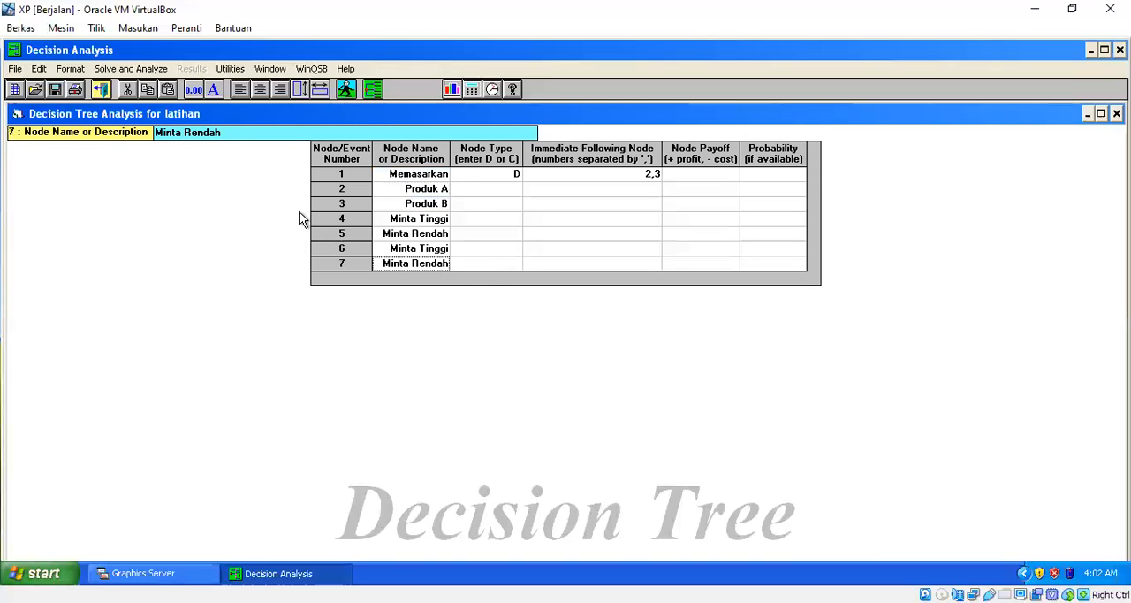
Set the node type of Produk A to C.
click(491, 188)
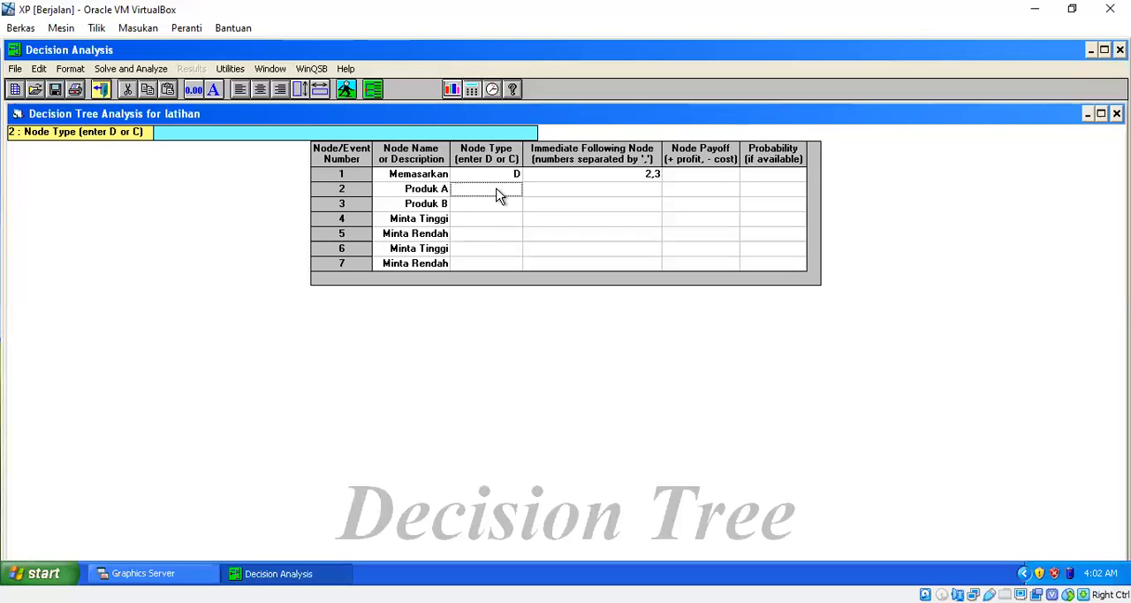
text(C)
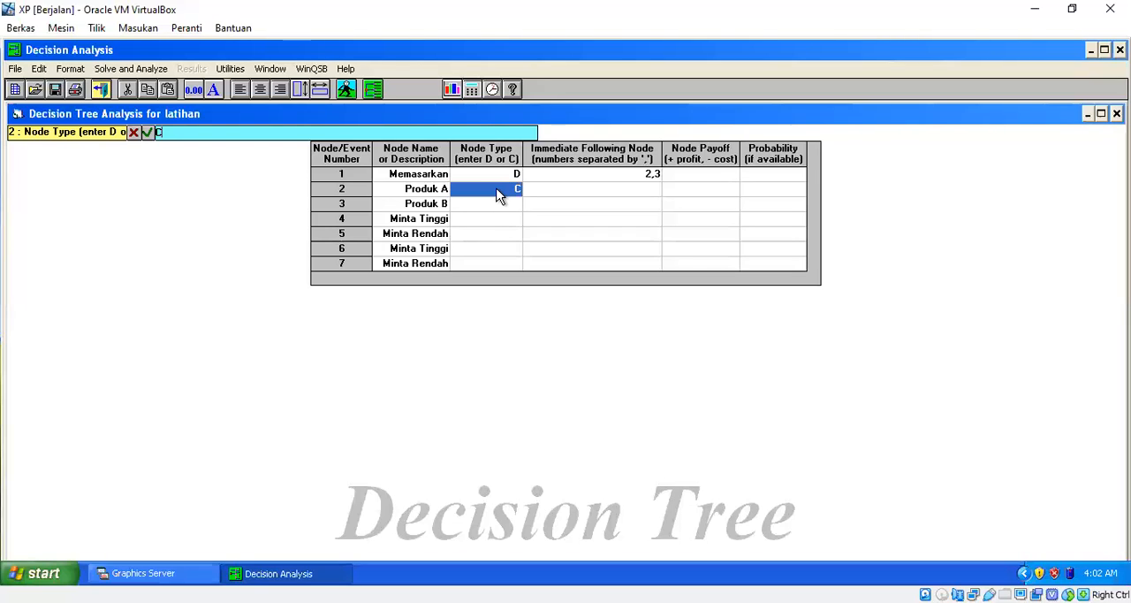
key(Return)
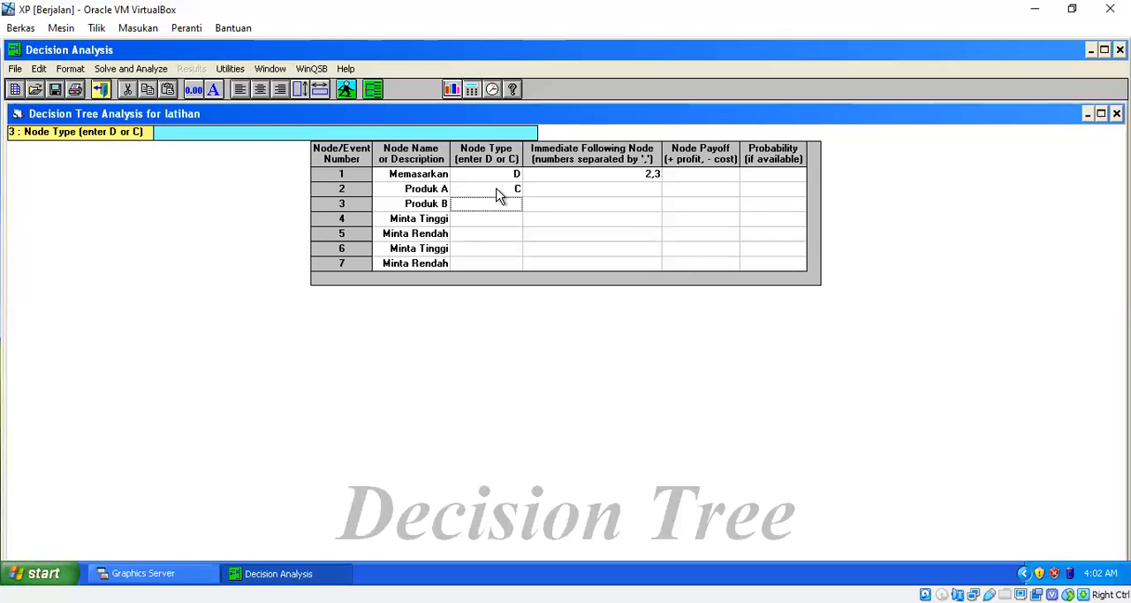
Set the node type of Produk B to C, and enter immediate following nodes 4,5 for Produk A and 6,7 for Produk B.
text(C)
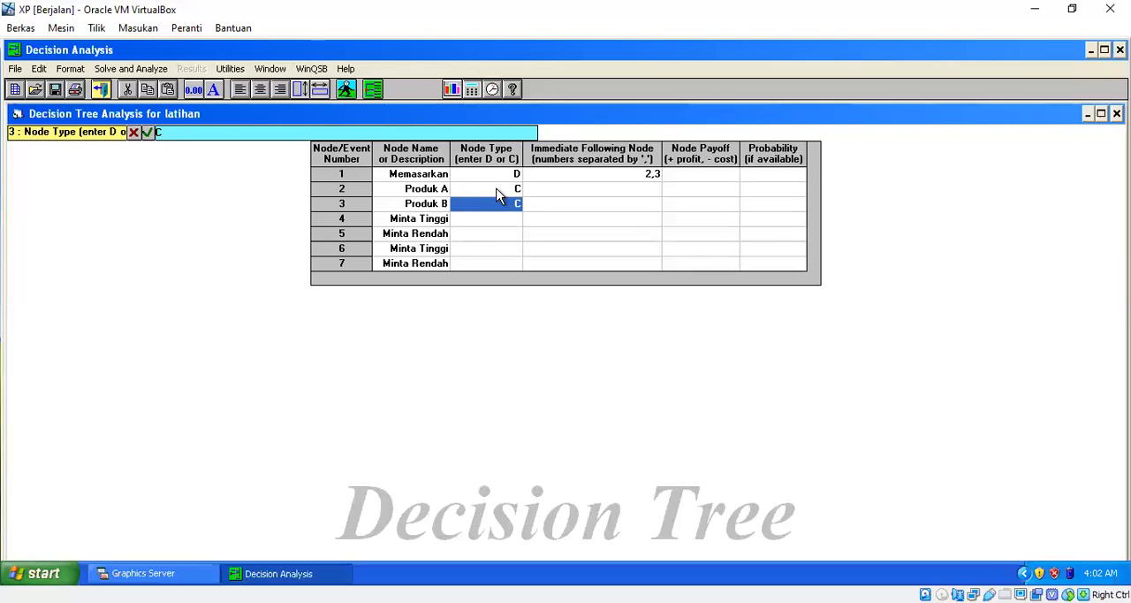
key(Right)
key(Up)
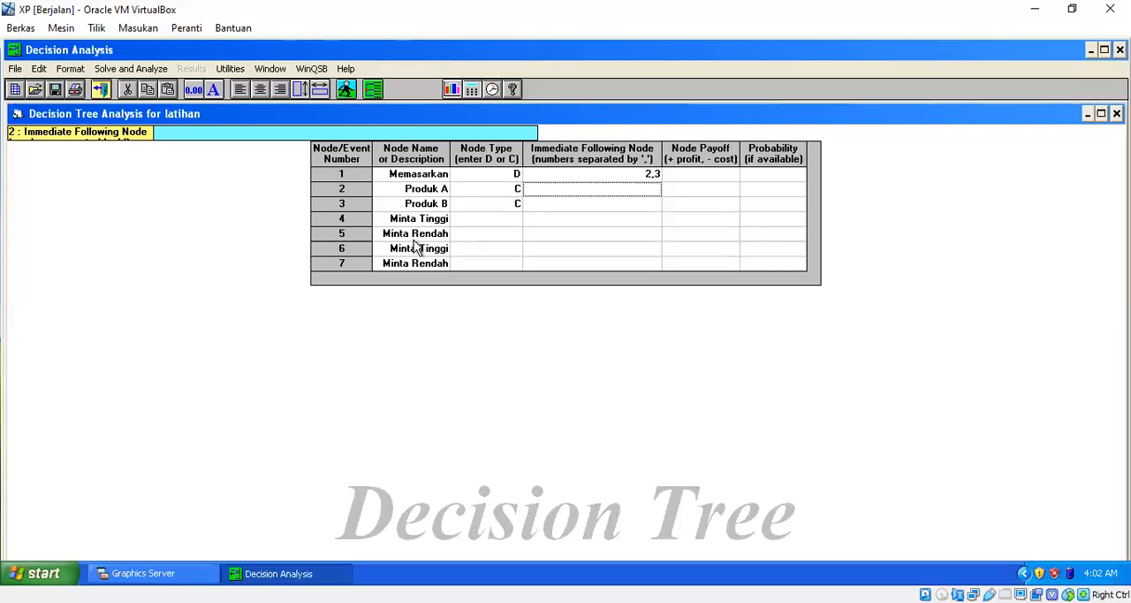
text(4,5)
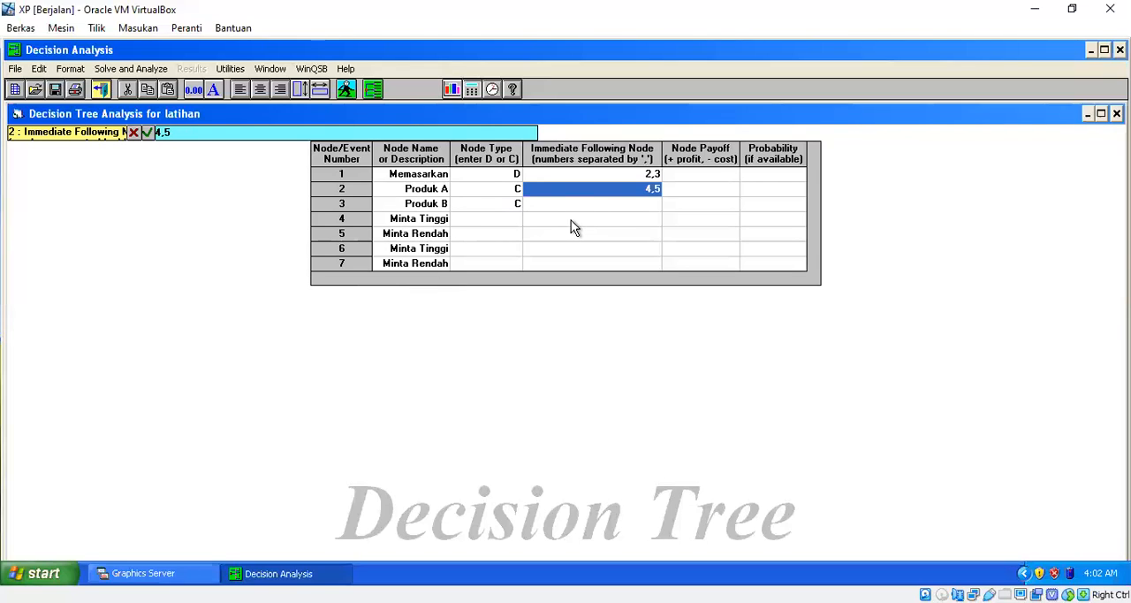
click(608, 203)
text(6,7)
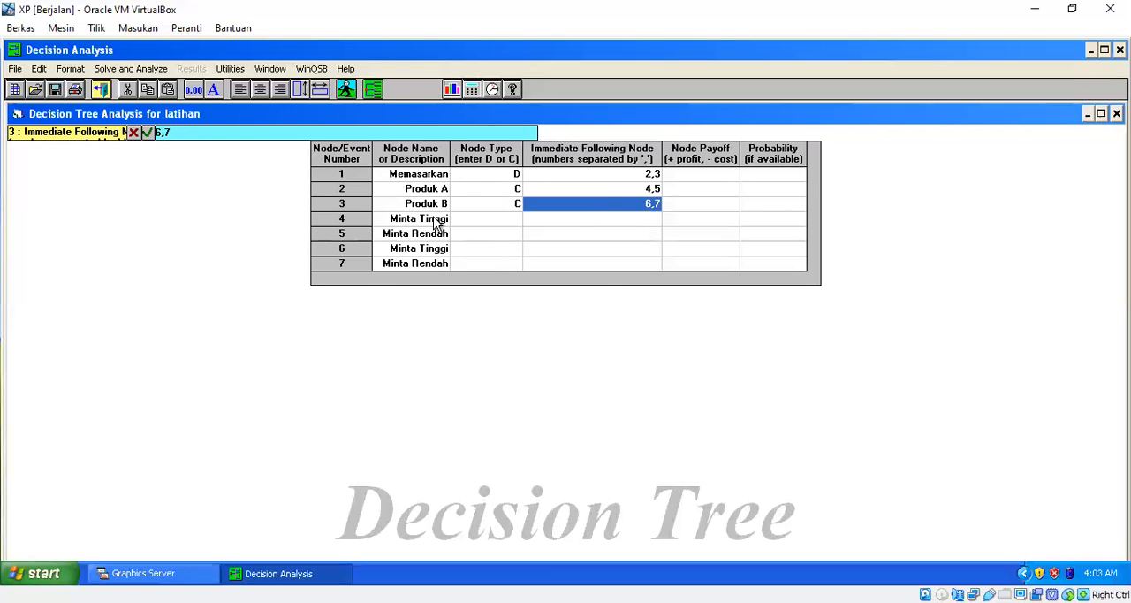
click(602, 188)
click(601, 206)
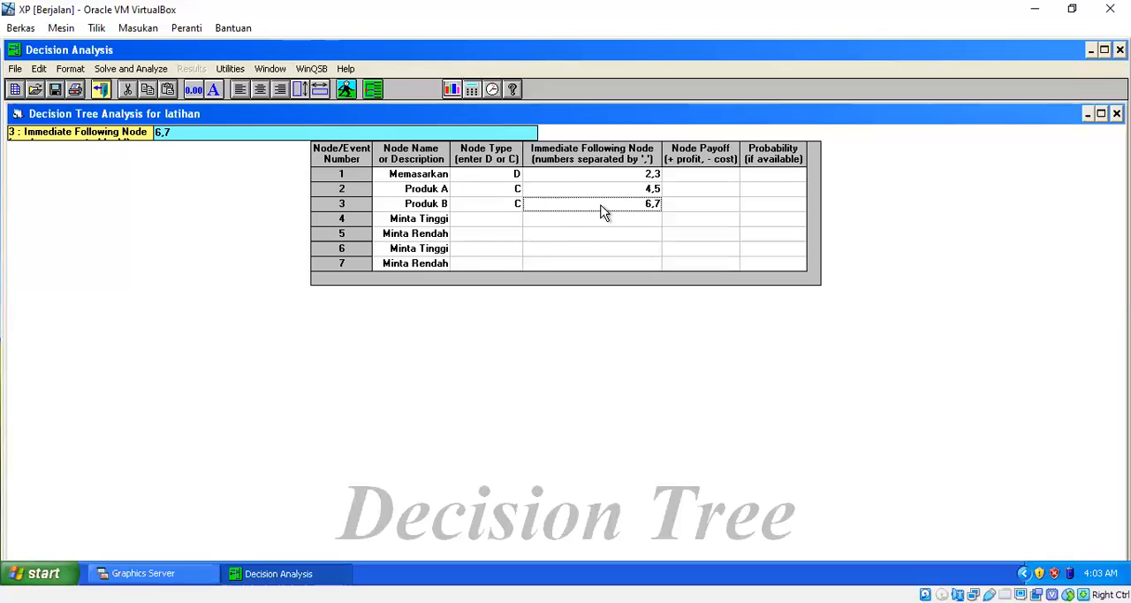
click(434, 252)
click(425, 265)
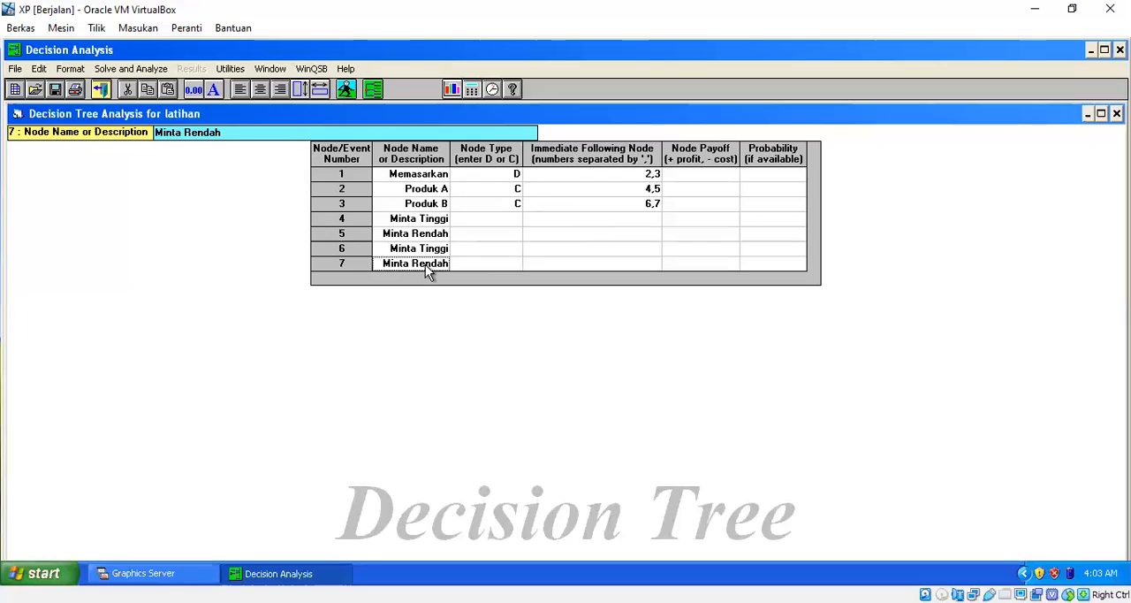
click(432, 220)
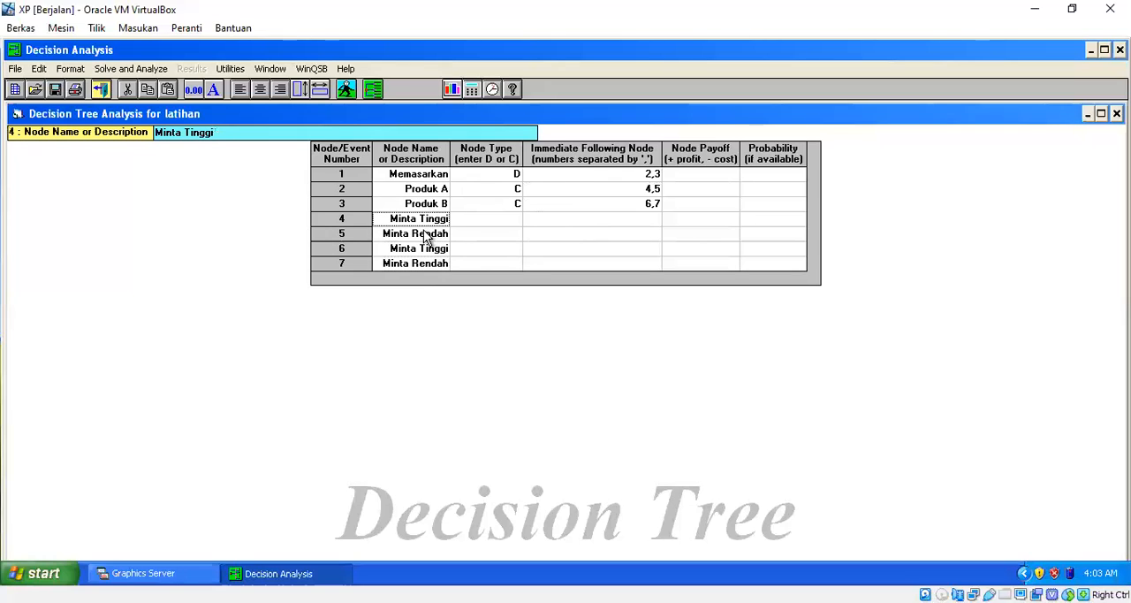
click(433, 233)
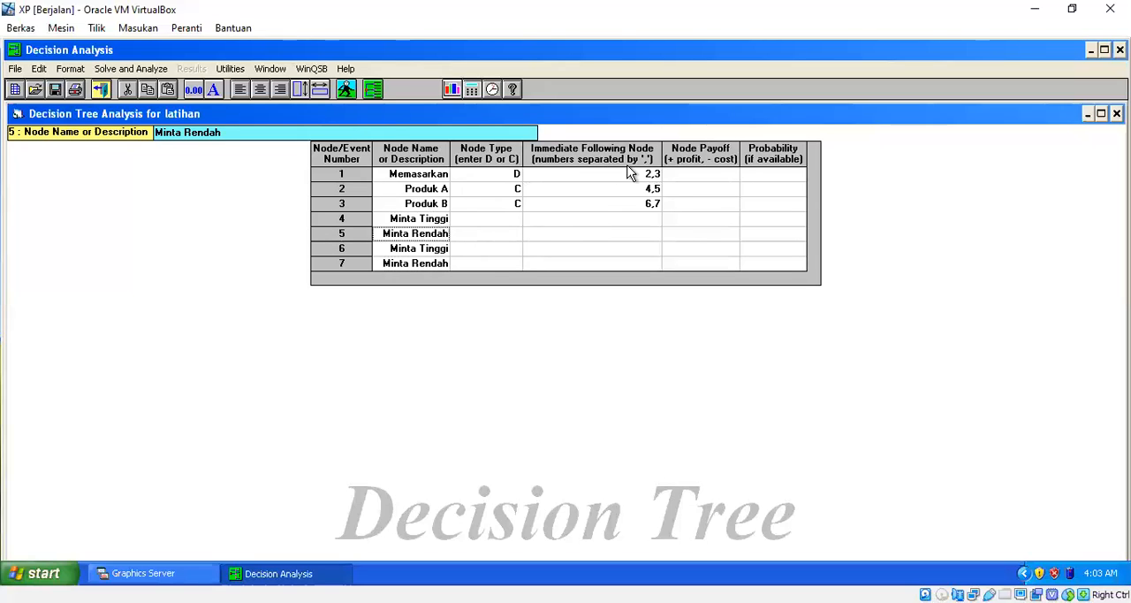
click(682, 196)
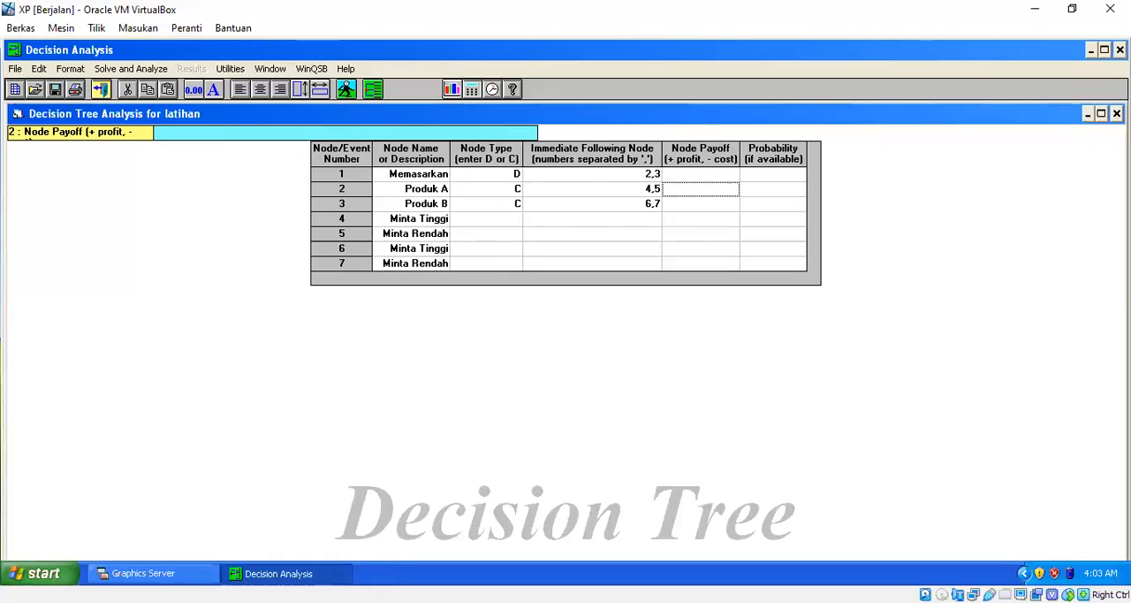
key(alt+Tab)
key(alt+Tab)
text(2000)
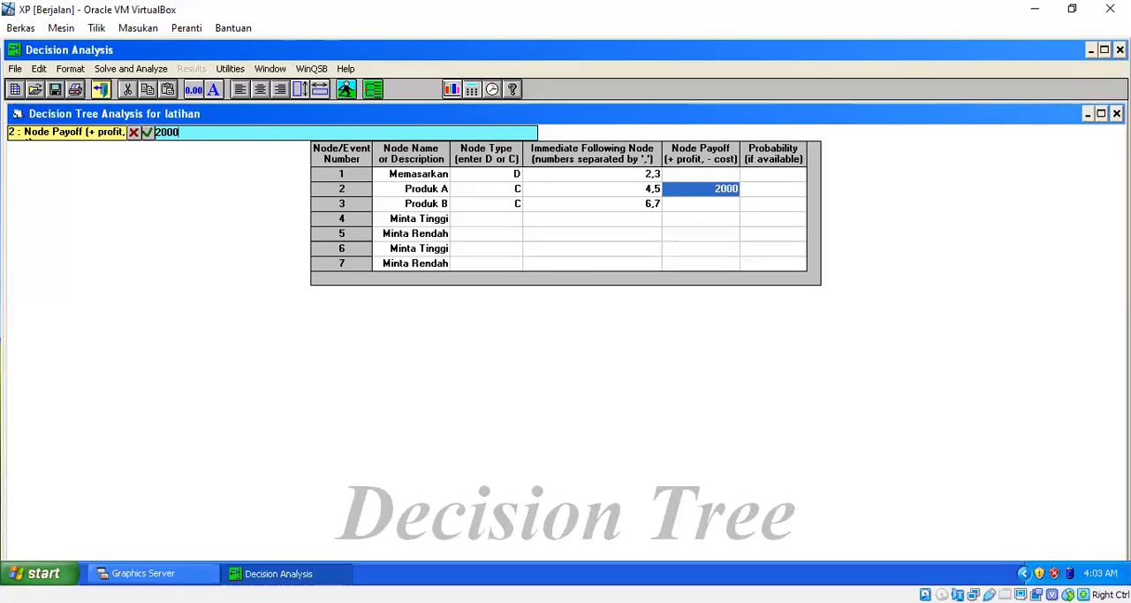
key(BackSpace)
key(BackSpace)
key(BackSpace)
key(BackSpace)
key(Down)
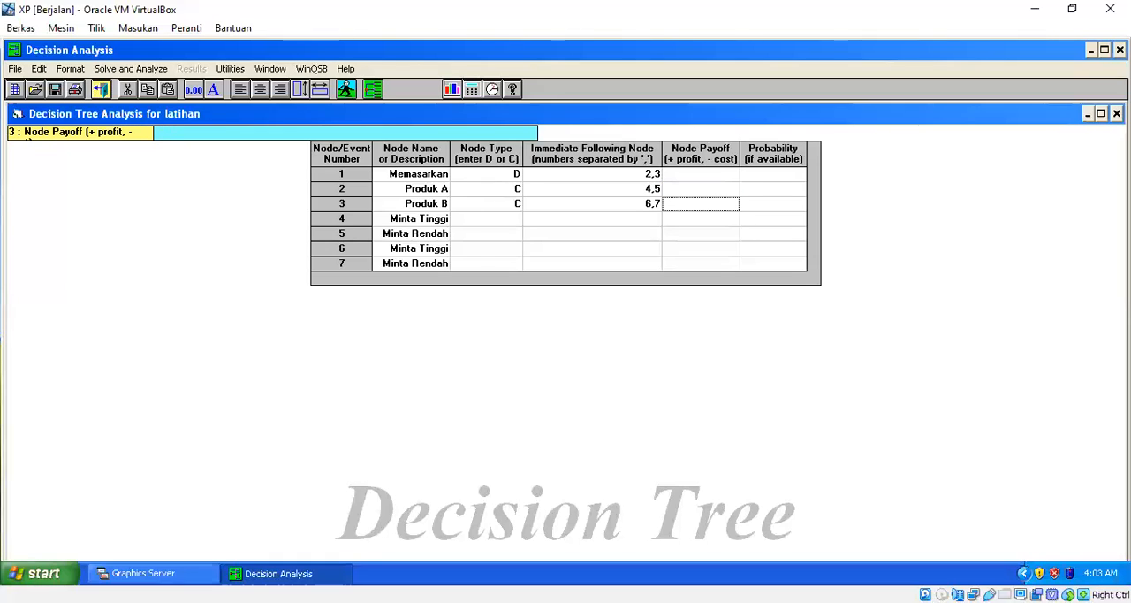
key(Down)
key(Down)
key(Left)
key(Left)
key(Left)
key(Up)
key(shift+Down)
key(shift+Down)
key(shift+Down)
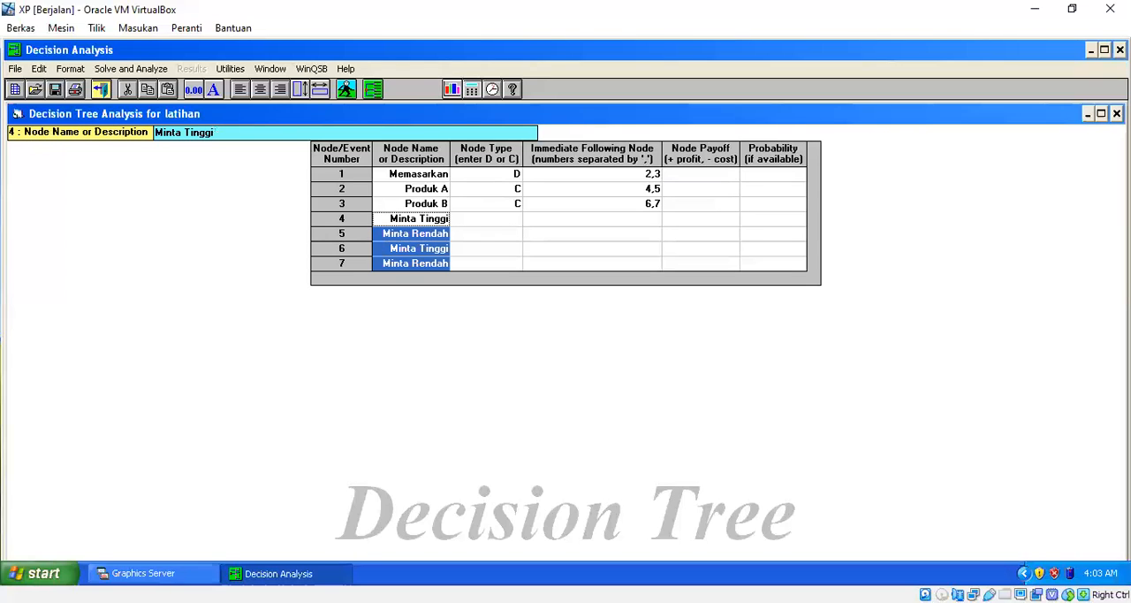
key(Right)
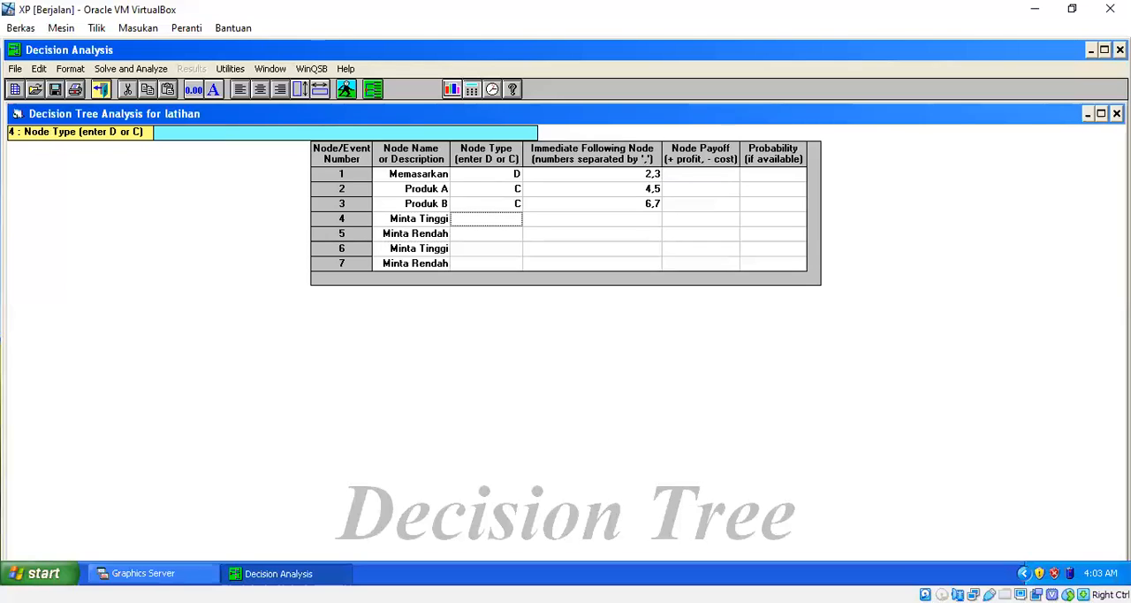
key(Left)
key(Down)
key(Up)
key(Right)
key(shift+Down)
key(shift+Down)
key(shift+Down)
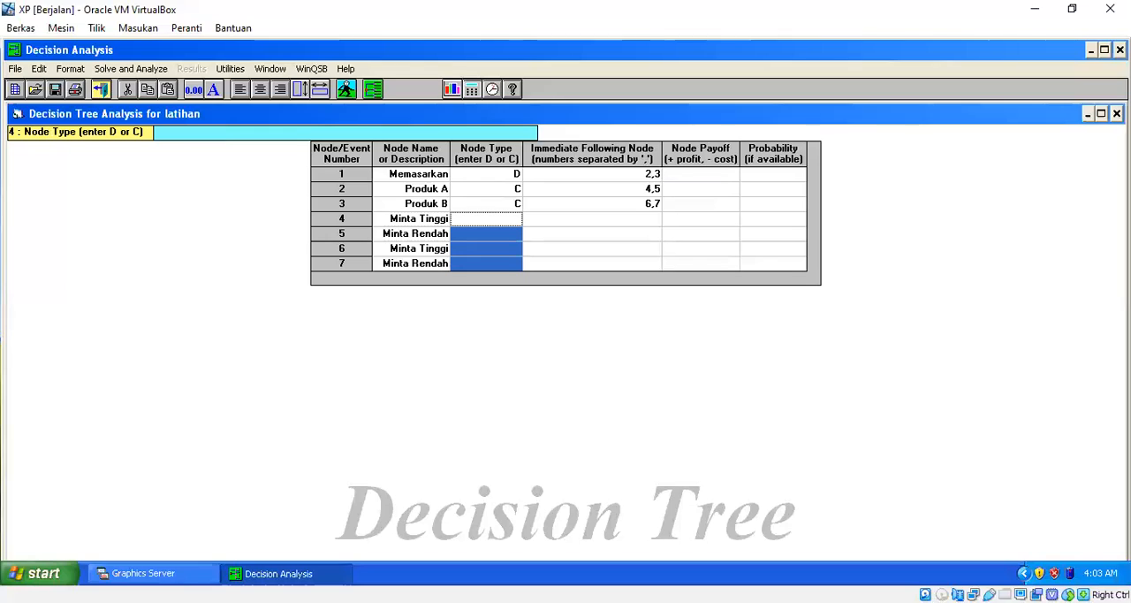
click(592, 219)
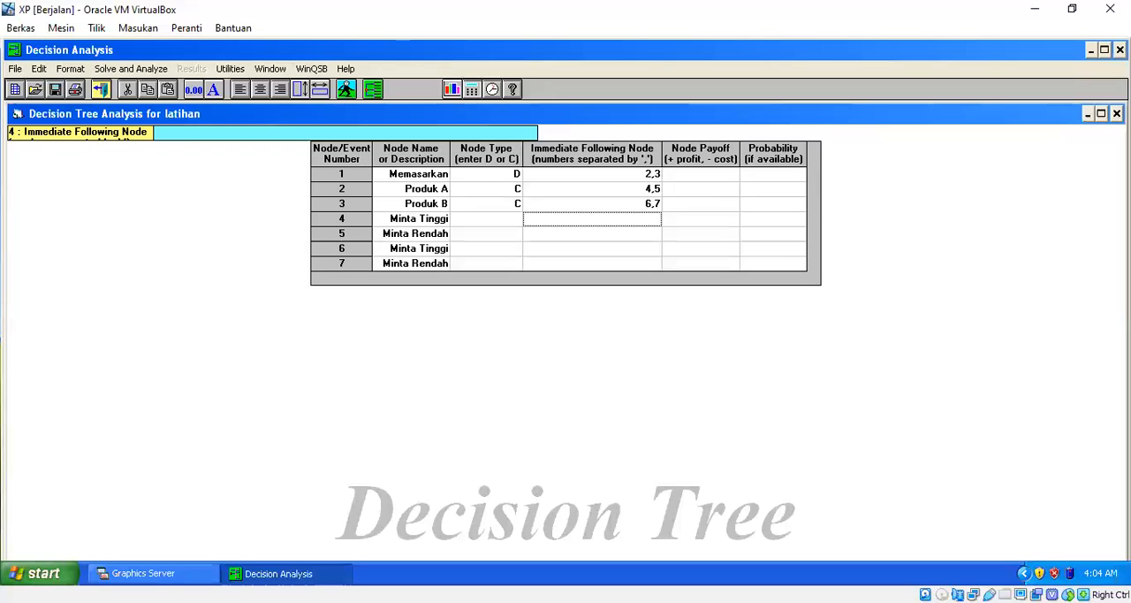
key(Down)
key(Down)
key(Down)
key(Up)
key(Up)
key(Up)
key(Down)
key(Down)
key(Down)
key(Up)
key(Up)
key(Up)
Enter a node payoff of 2000 for node 4 and 800 for node 5.
key(Right)
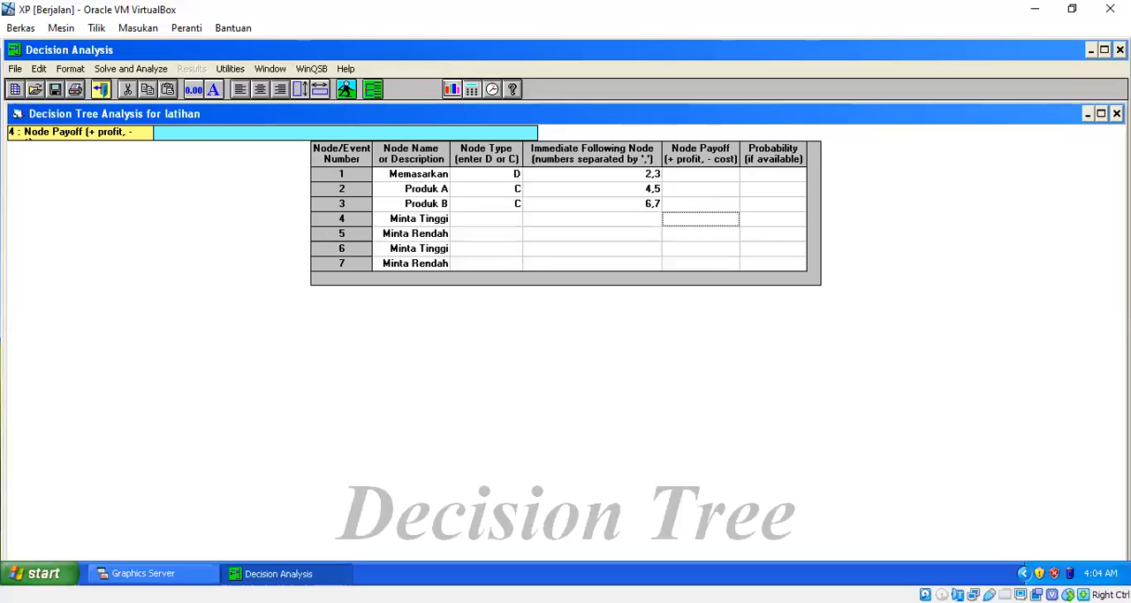
text(2000)
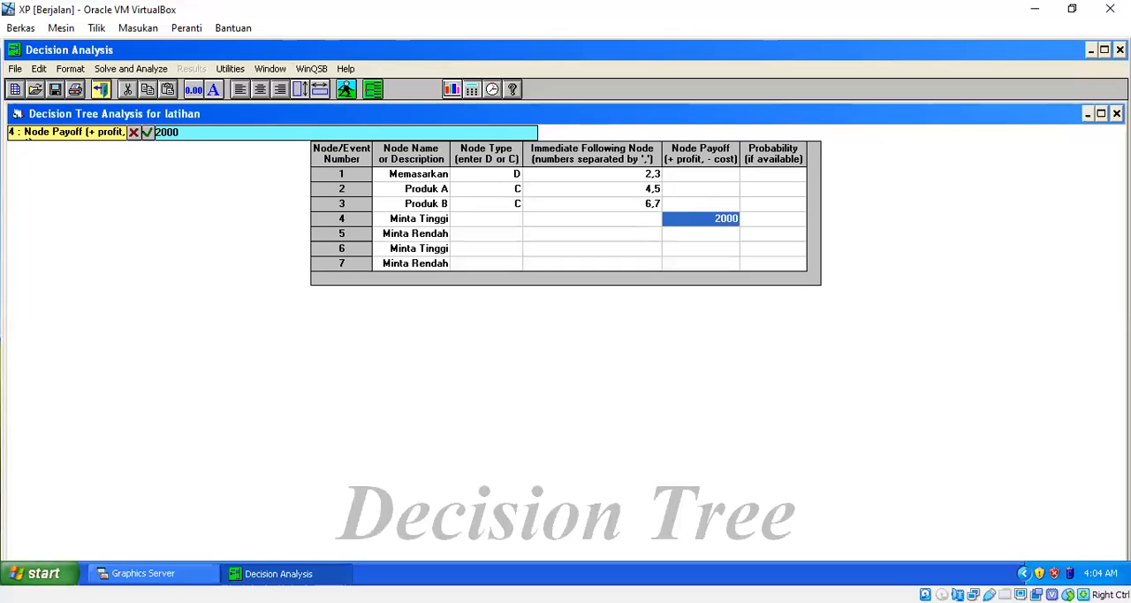
key(Return)
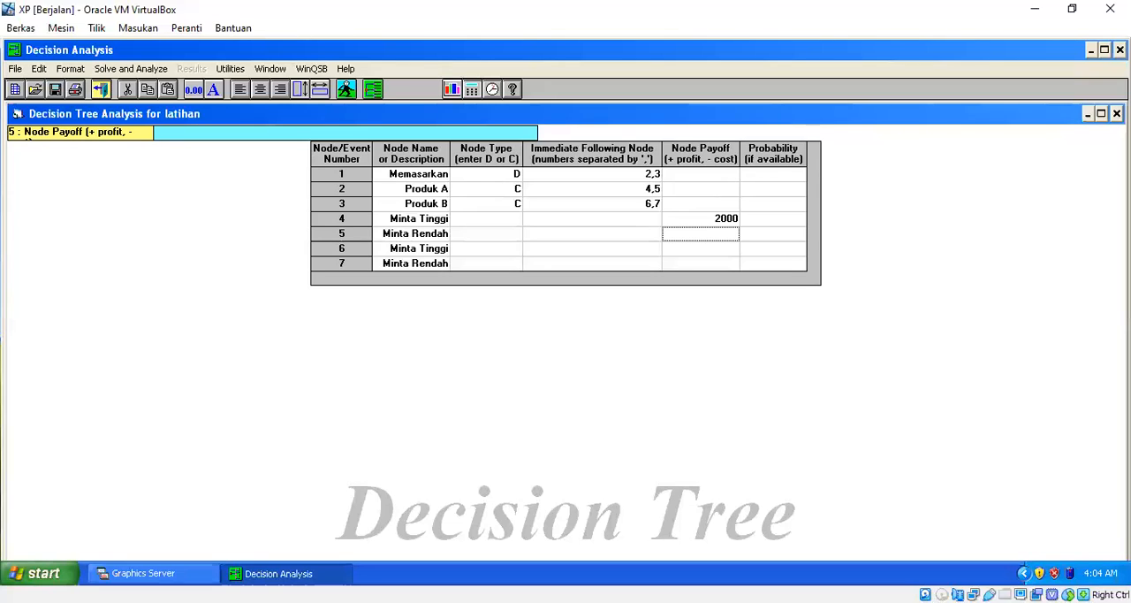
key(alt+Tab)
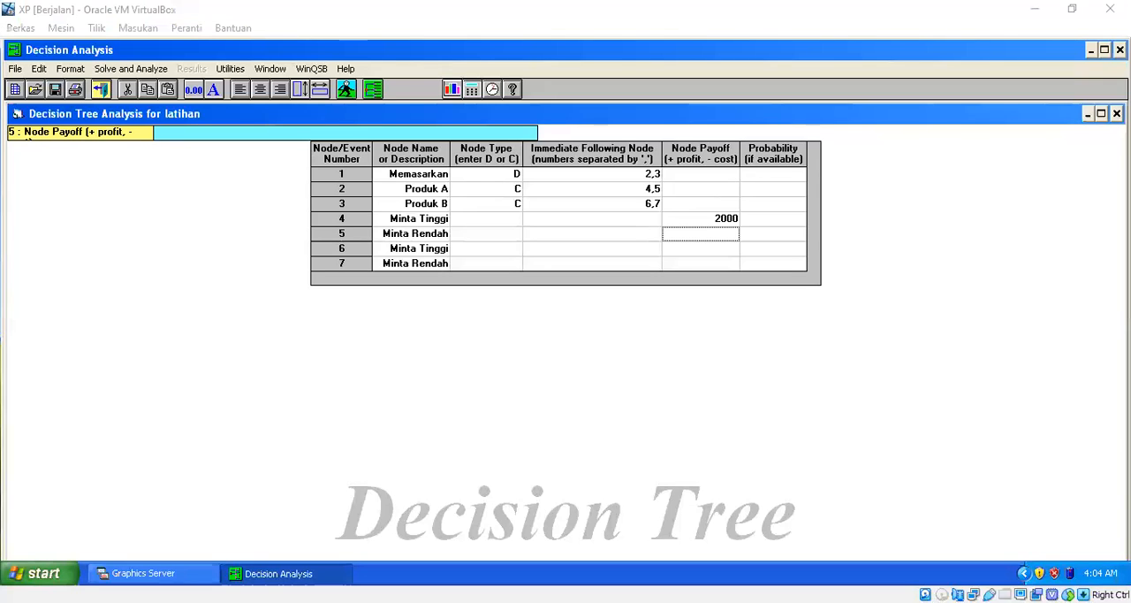
key(alt+Tab)
text(800)
key(Return)
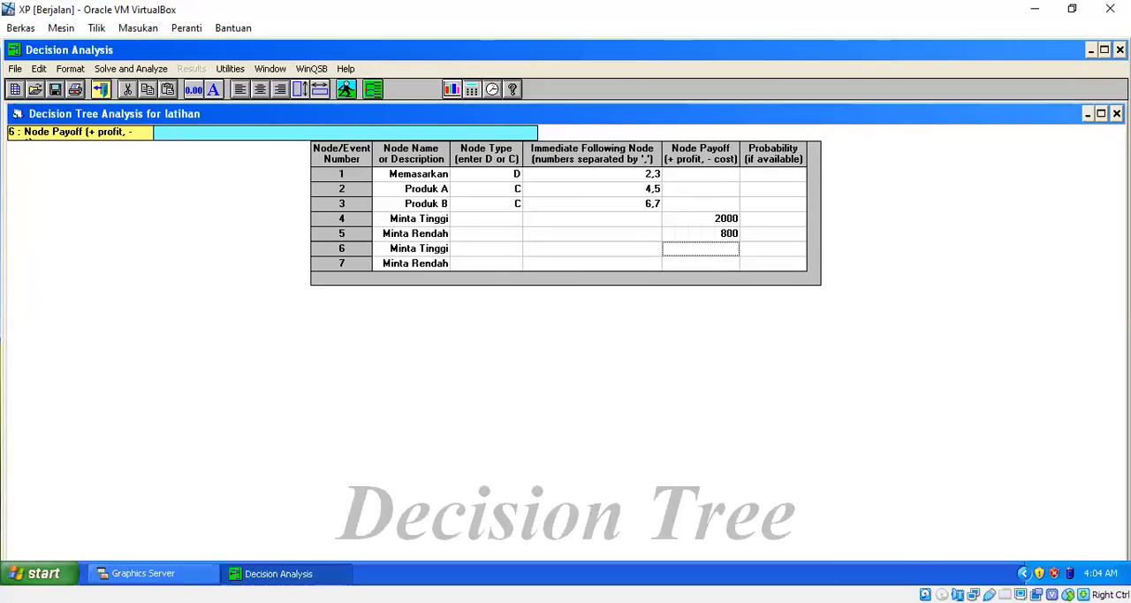
Enter a node payoff of 2100 for node 6 and 750 for node 7.
key(alt+Tab)
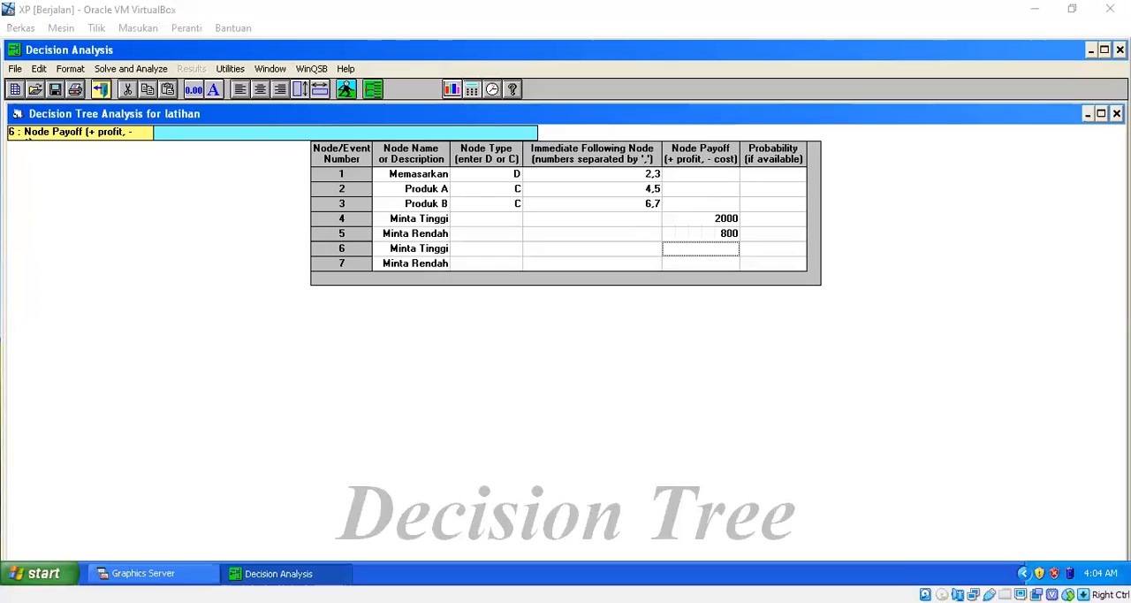
key(alt+Tab)
text(2100)
key(Return)
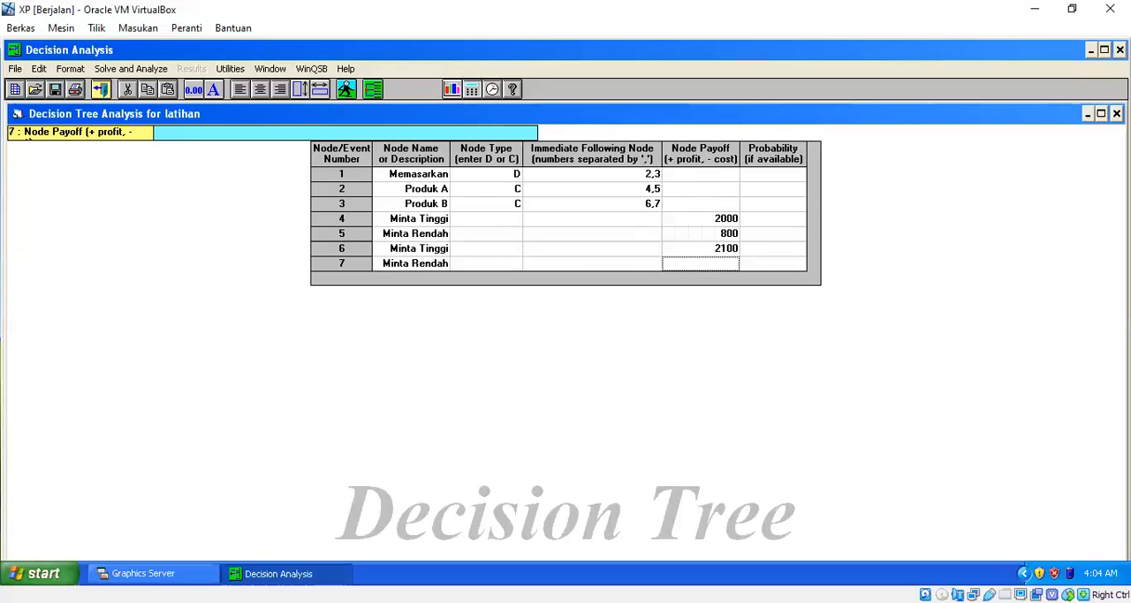
key(alt+Tab)
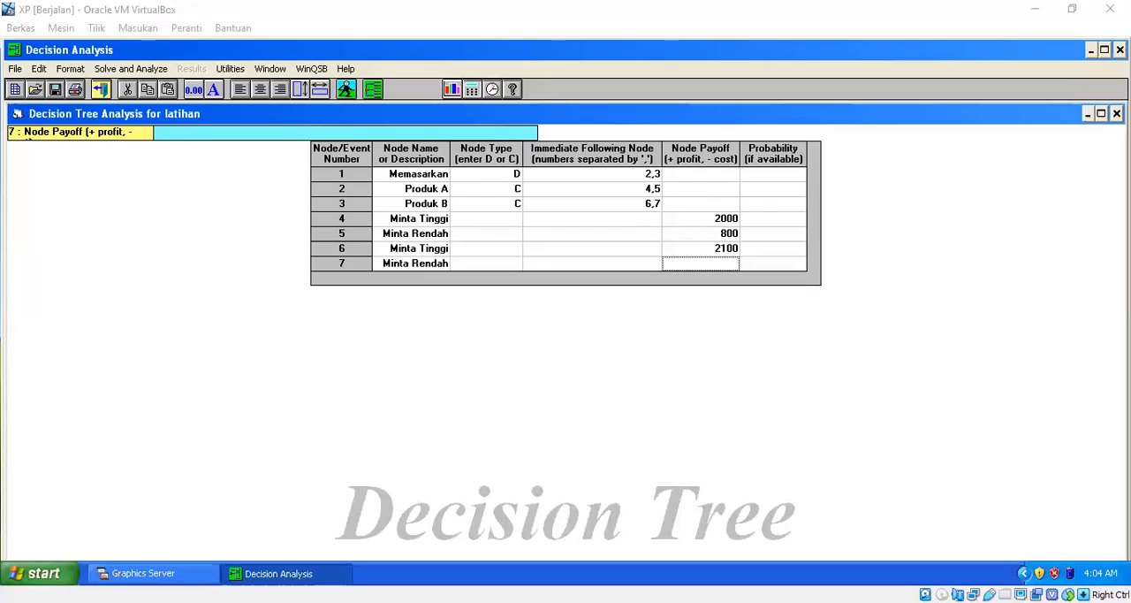
key(alt+Tab)
text(750)
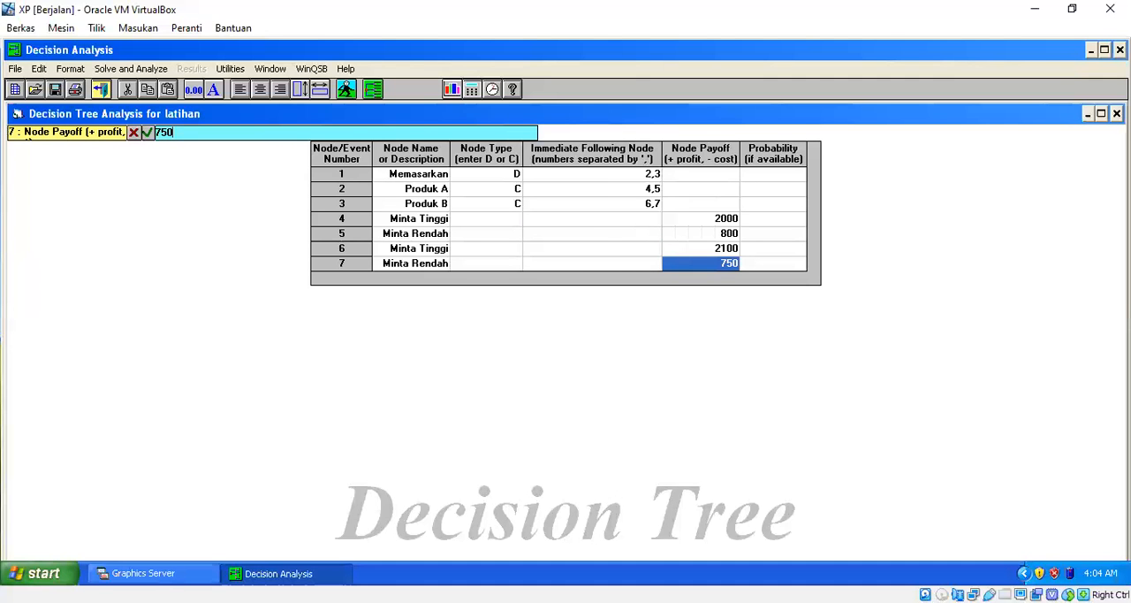
key(Tab)
Set the probability of node 4 to 0.6 and of node 5 to 0.4.
key(Up)
key(Up)
key(Up)
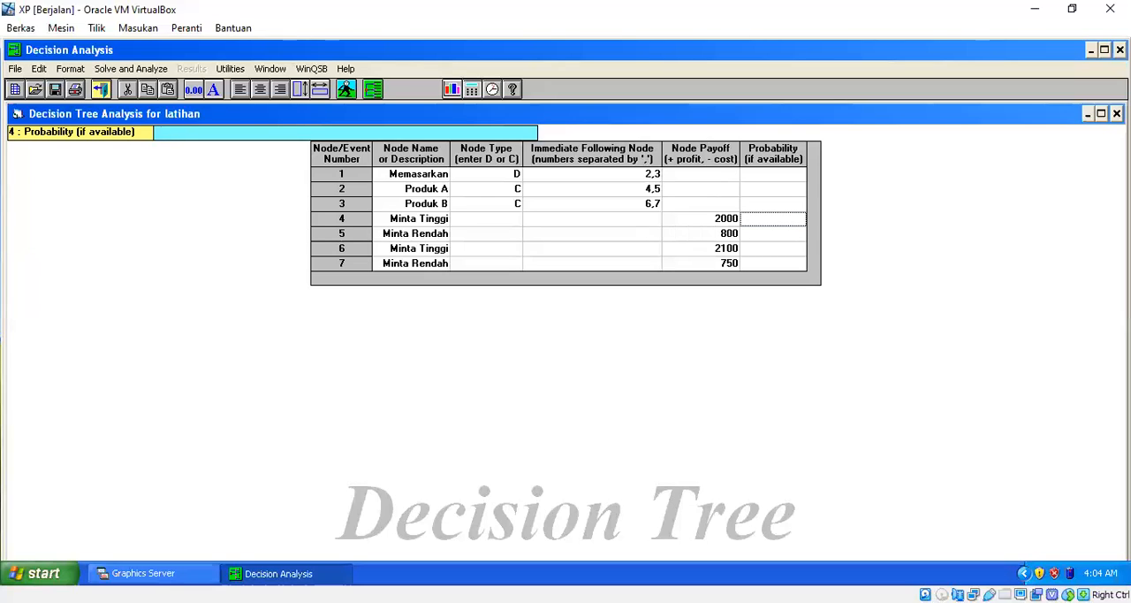
text(0.6)
key(Down)
text(0.4)
key(Down)
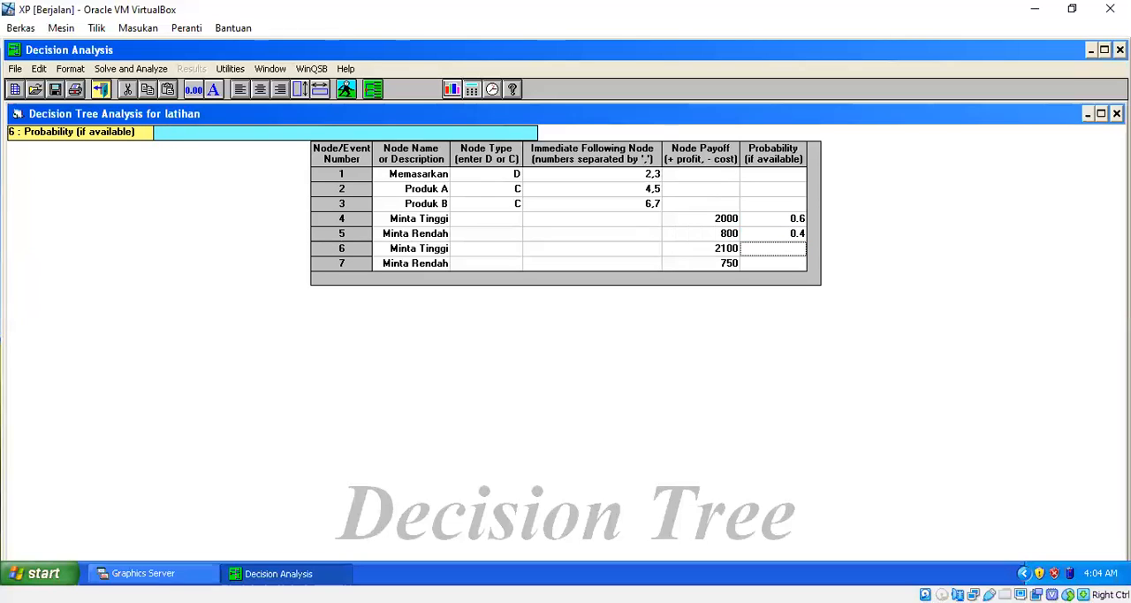
Set the probability of node 6 to .05 and of node 7 to 0.5.
text(.05)
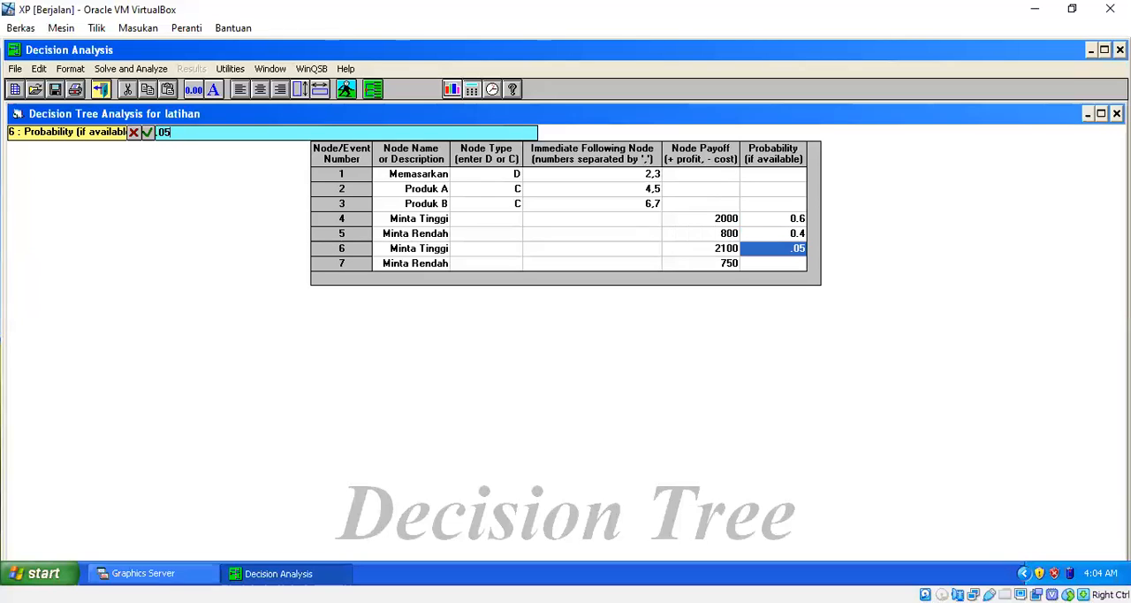
key(Down)
text(0.5)
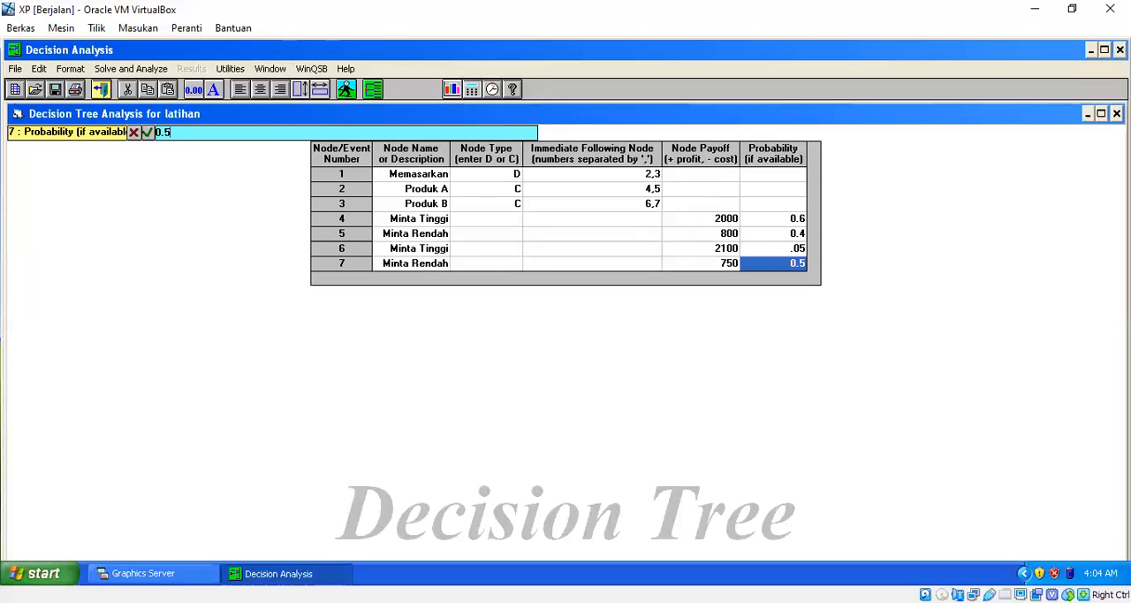
key(Up)
key(Up)
key(Up)
key(Up)
key(Up)
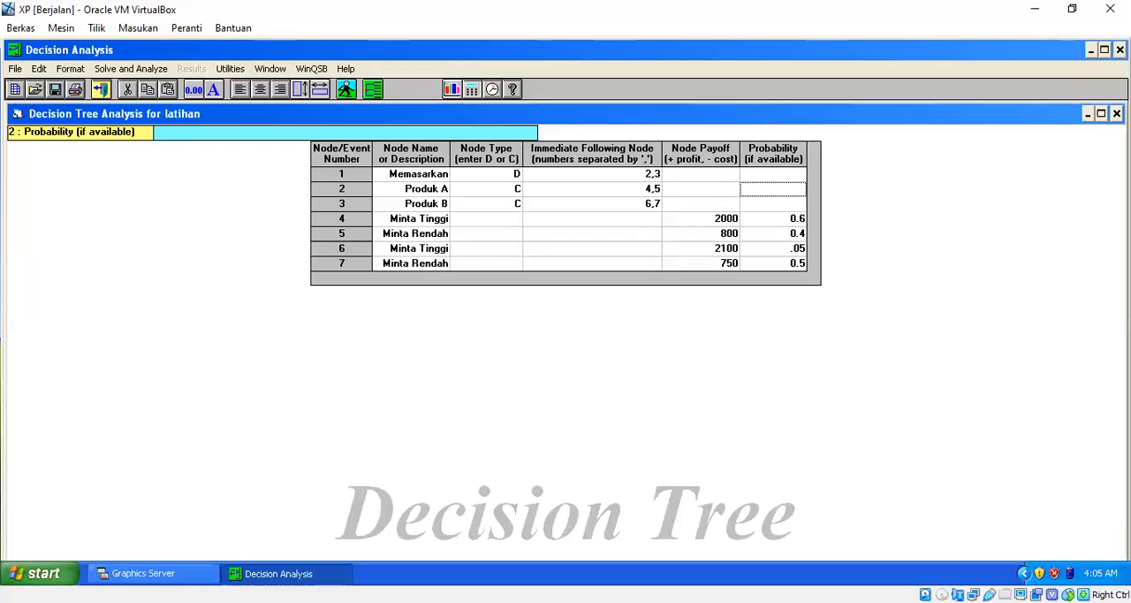
Save the problem under the file name latihan in the winqsb folder.
click(15, 69)
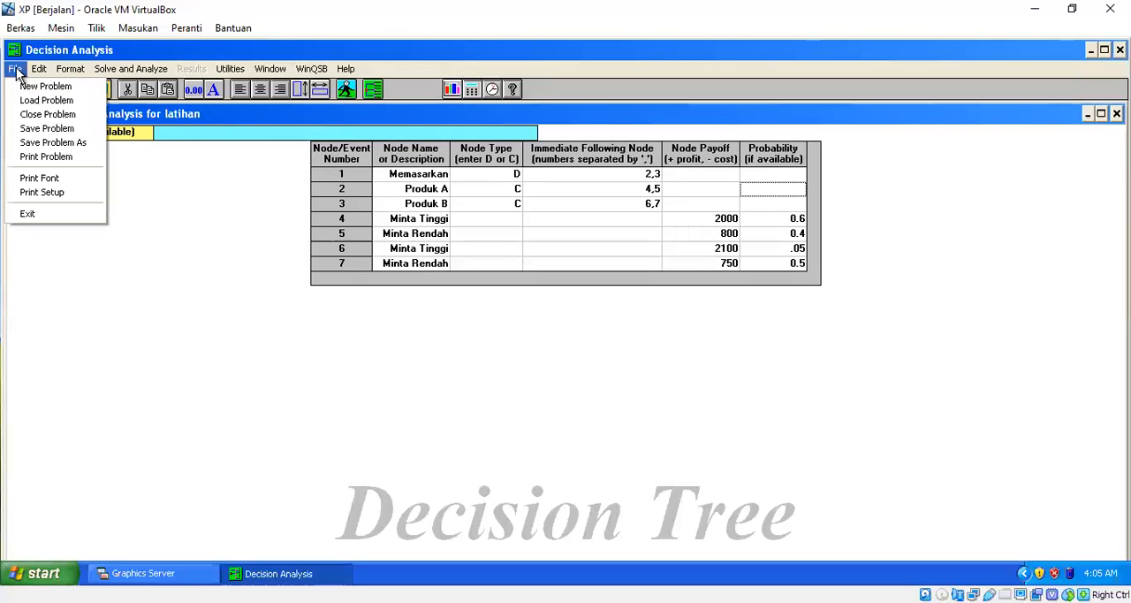
click(41, 146)
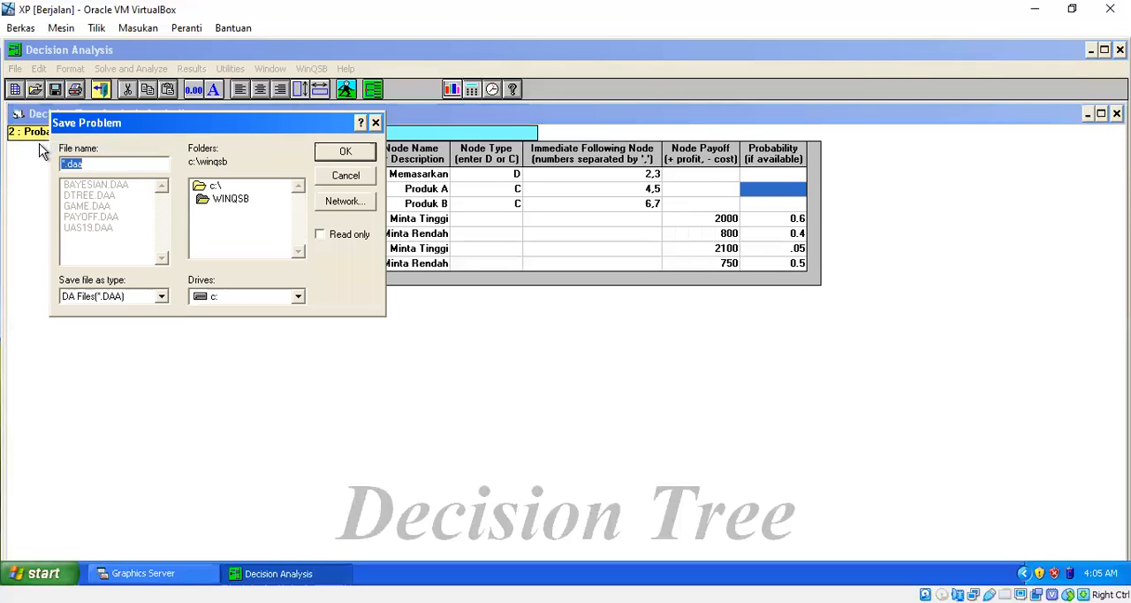
text(latihan)
click(366, 152)
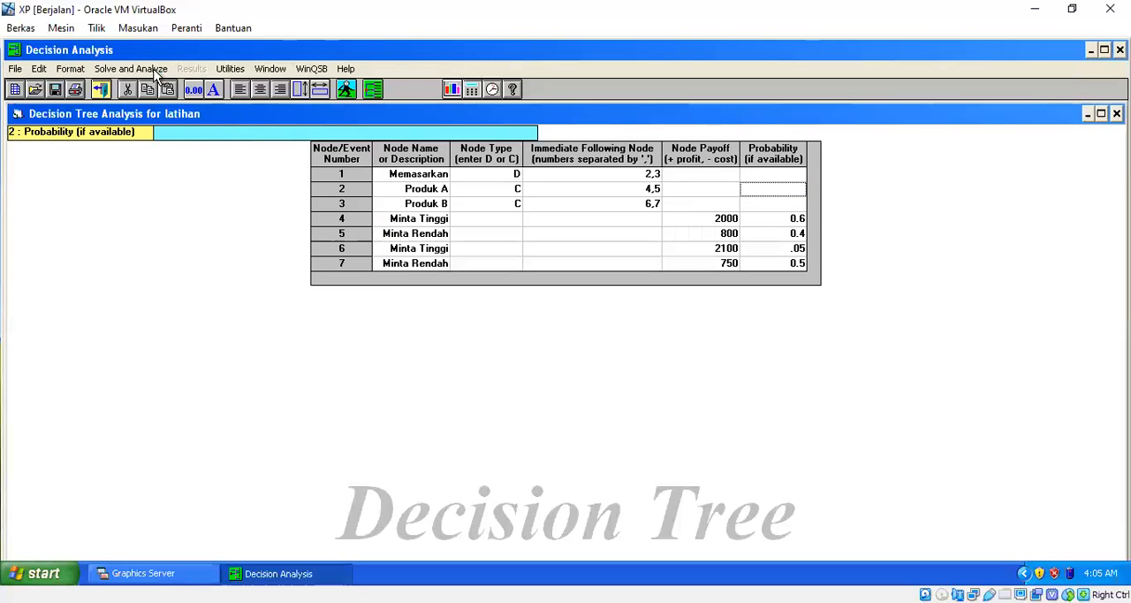
Draw the decision tree with the expected values displayed for each node or event, and close the drawing after viewing it.
click(152, 69)
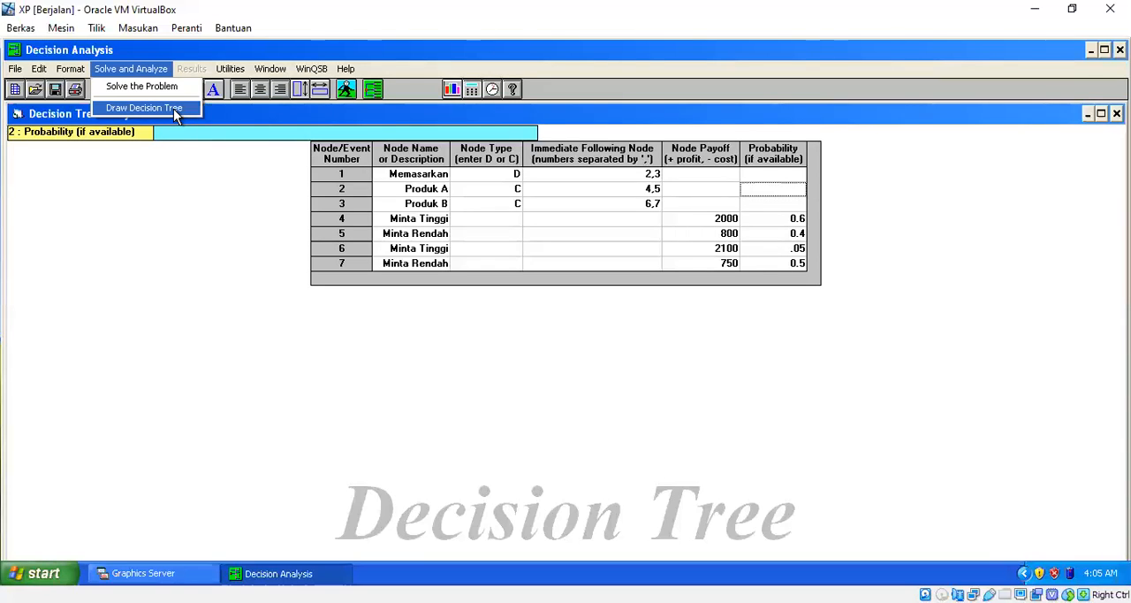
click(174, 111)
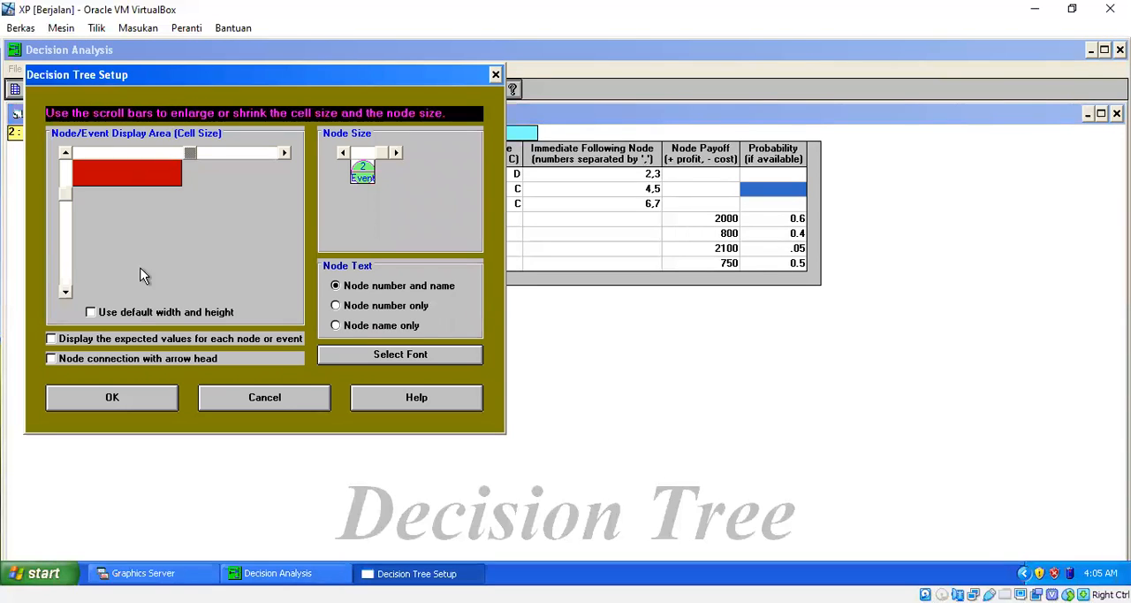
click(52, 340)
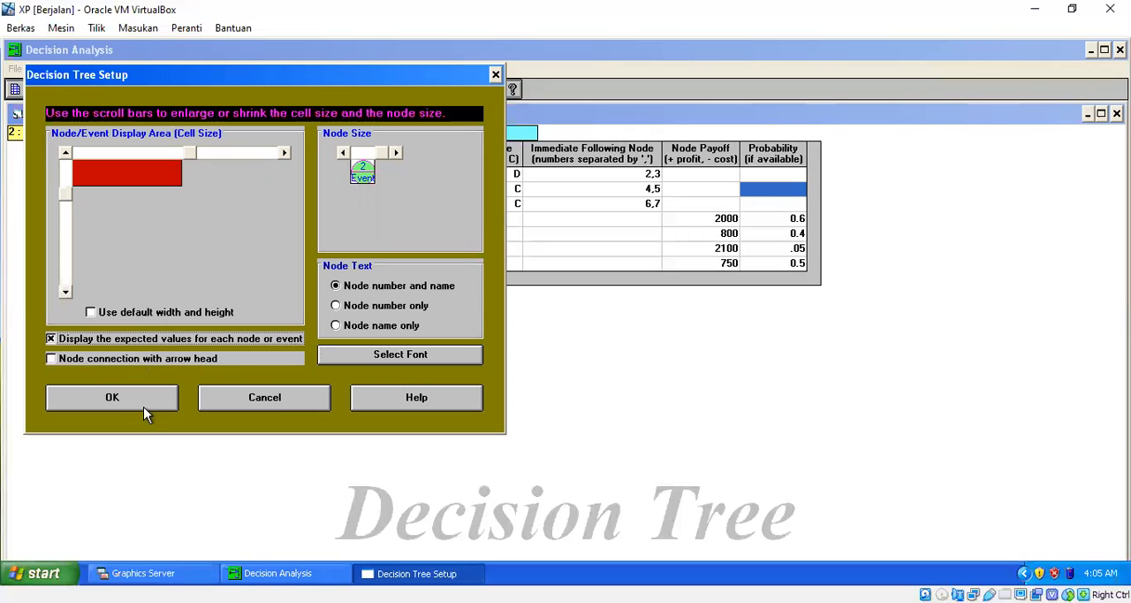
click(165, 407)
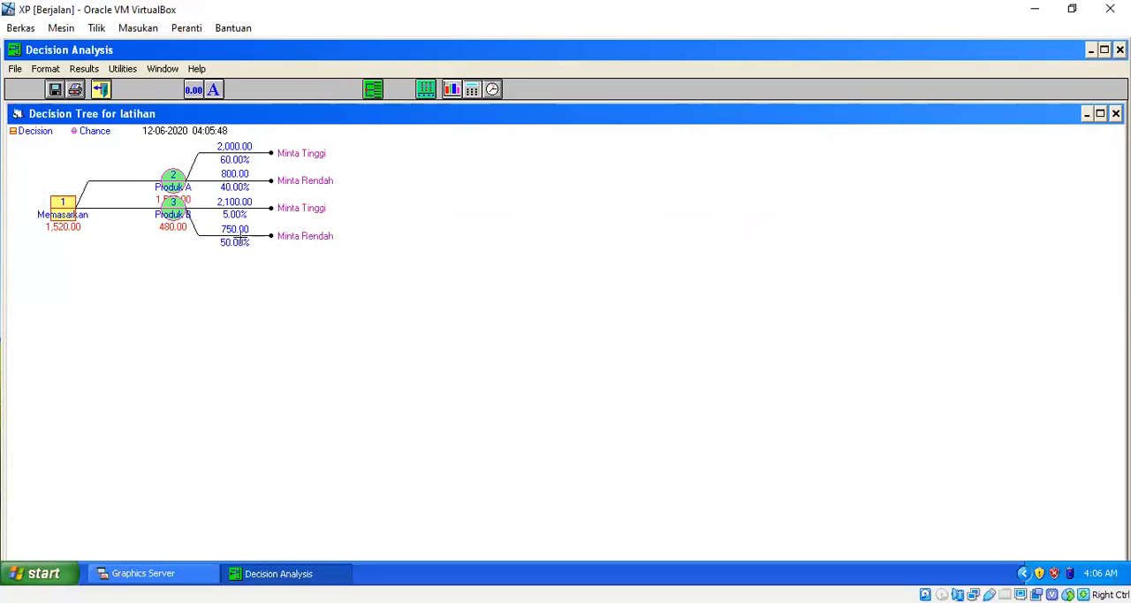
click(101, 90)
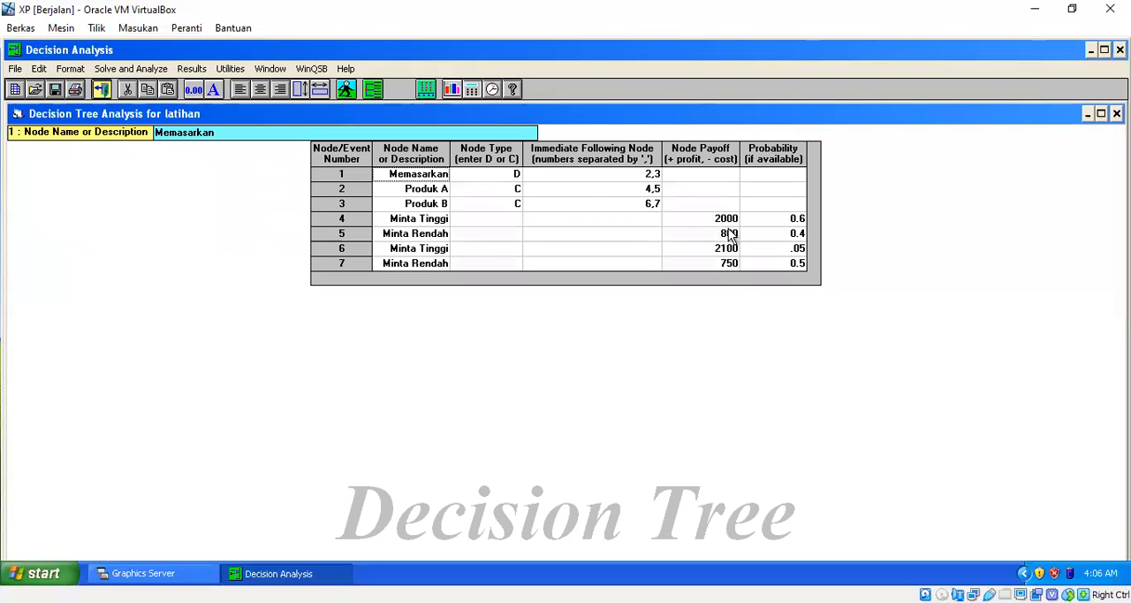
Correct the probability of node 6 to 0.5 in the problem table.
click(768, 254)
text(0.5)
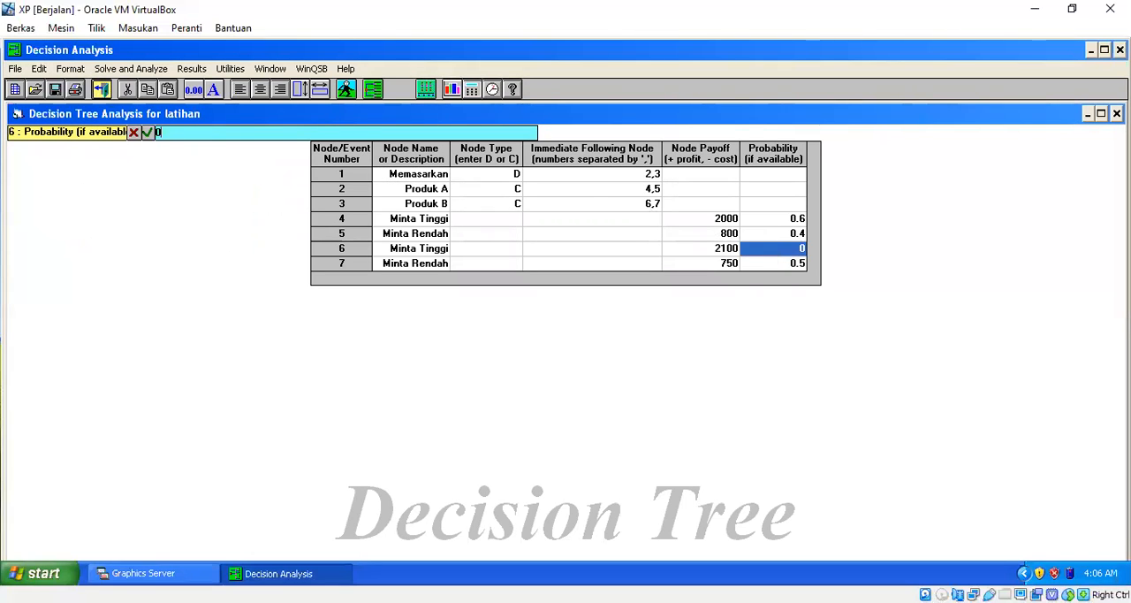
click(658, 267)
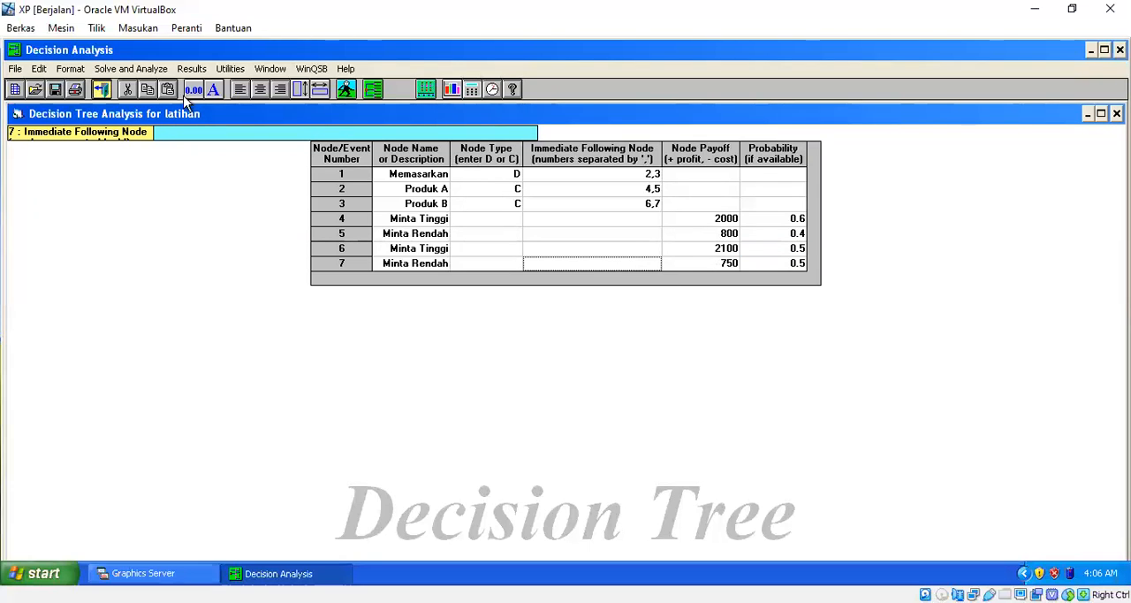
Redraw the decision tree from the corrected data, keeping the expected values displayed, and return to the problem table after viewing it.
click(160, 69)
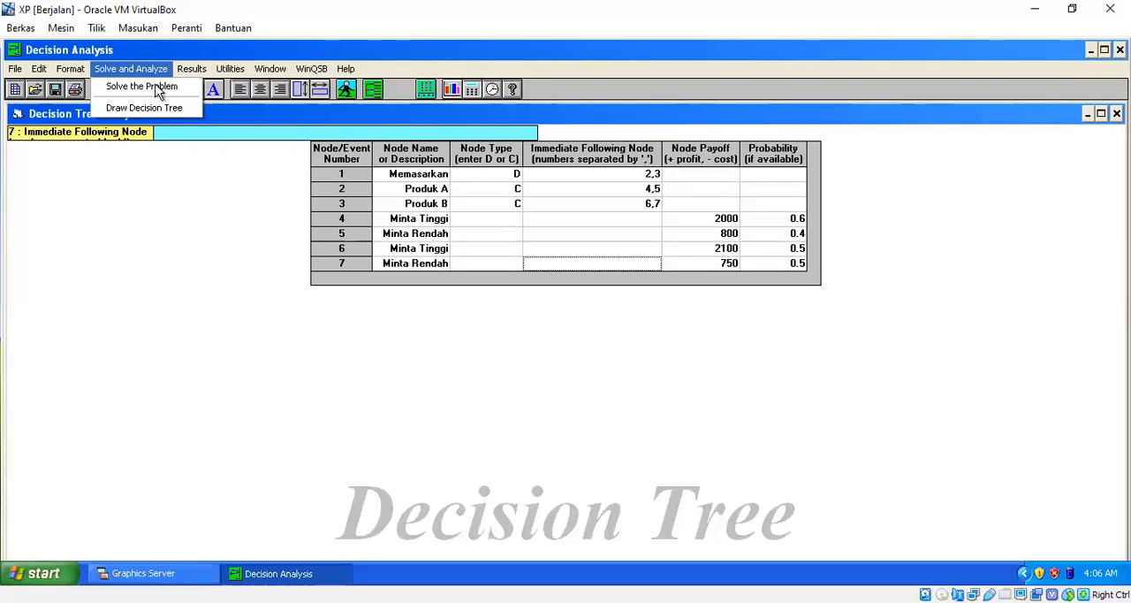
click(154, 108)
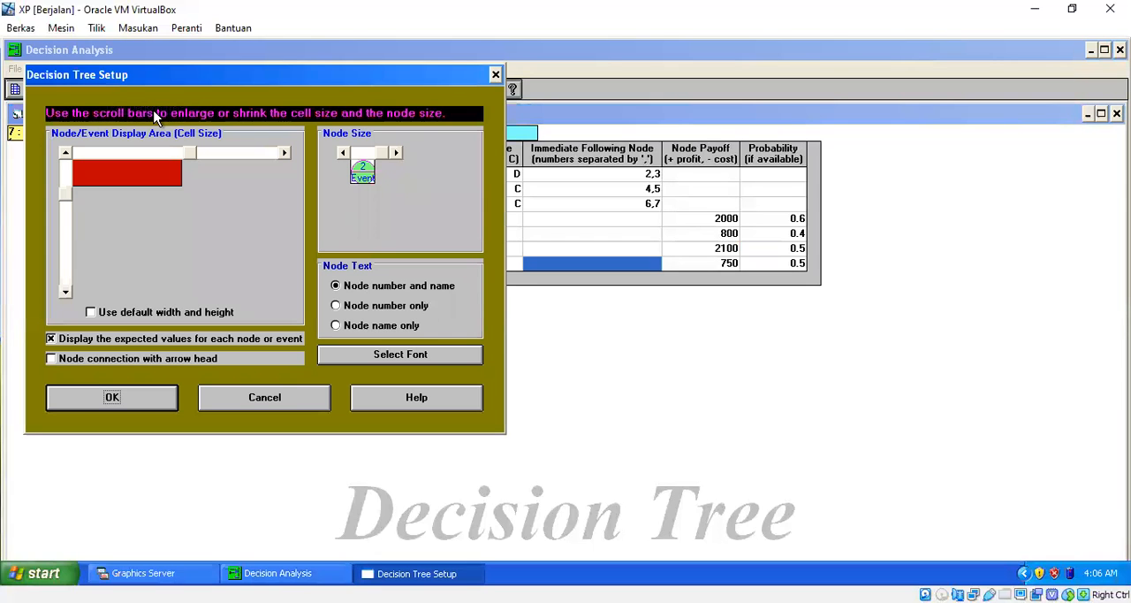
click(158, 399)
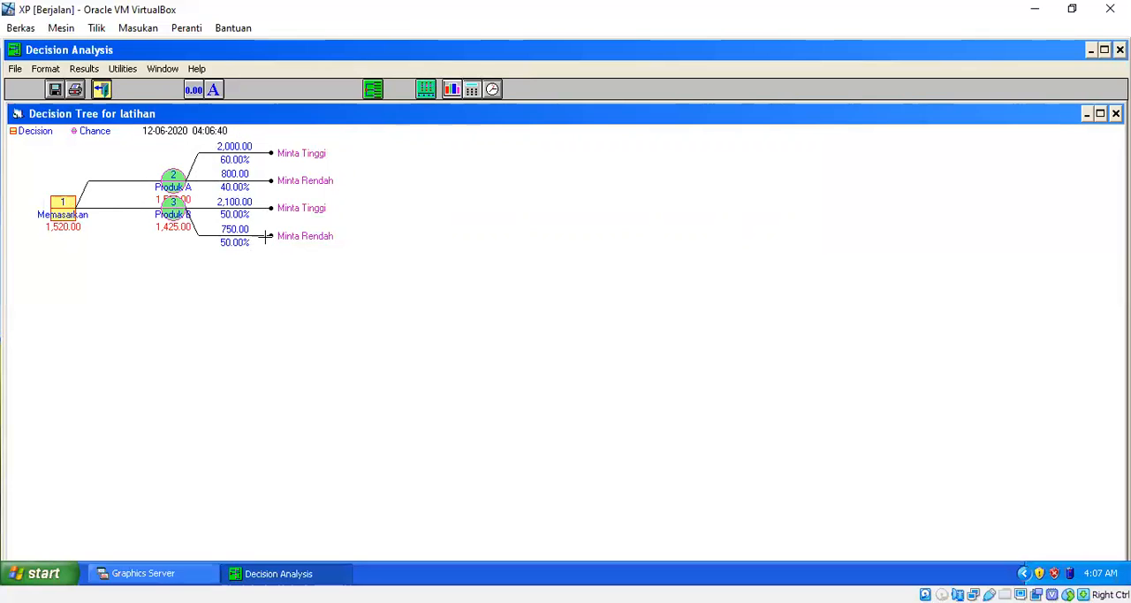
click(107, 91)
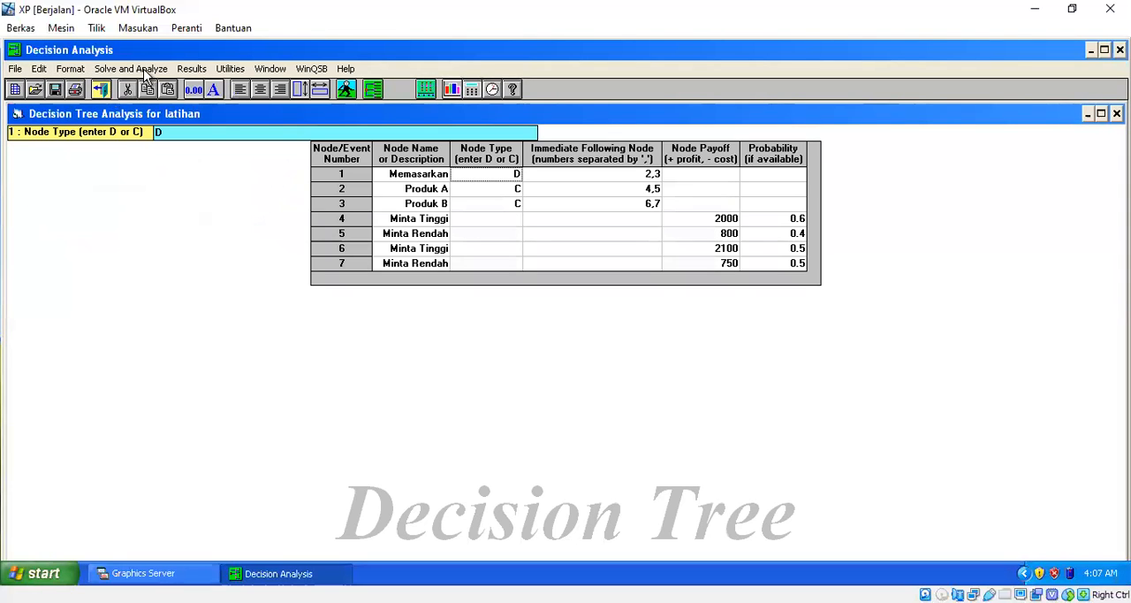
Solve the problem, check the overall expected value plus the expected value and decision of the Memasarkan node, and close the results.
click(148, 70)
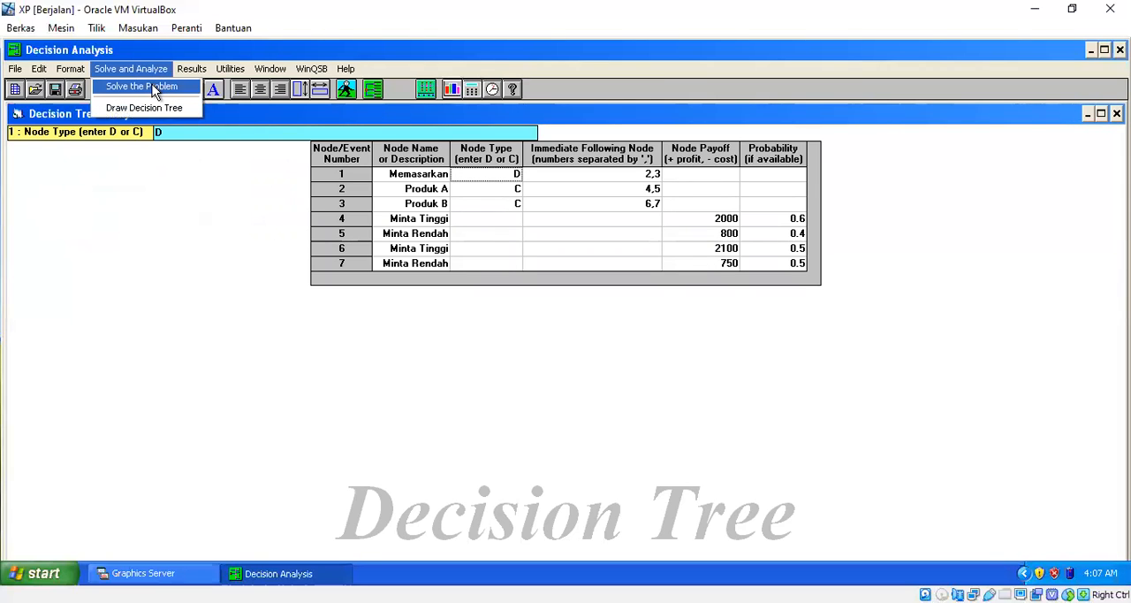
click(155, 91)
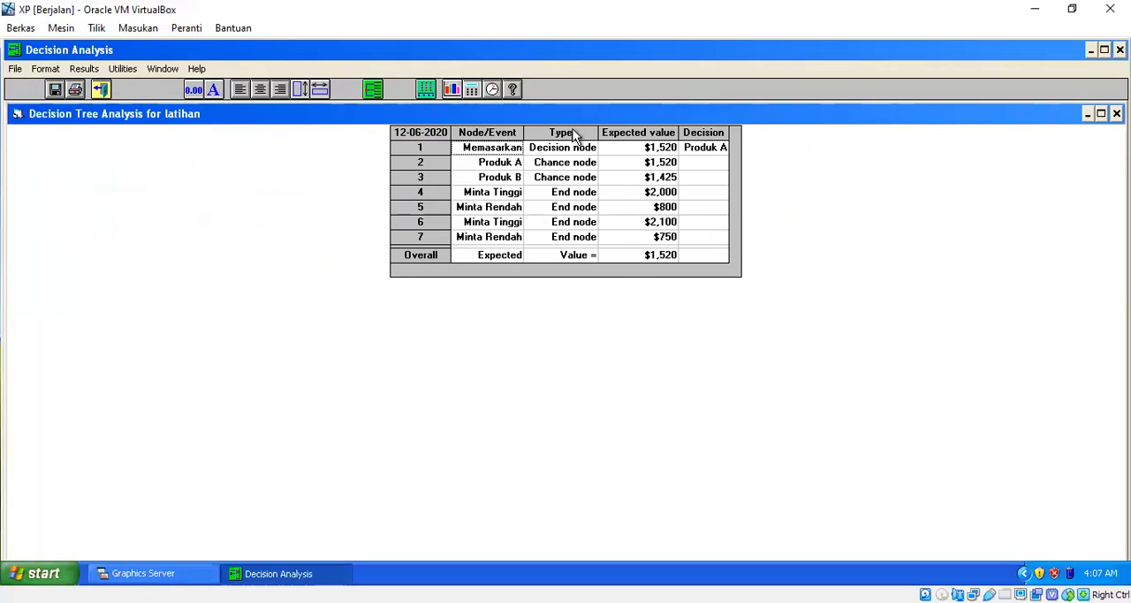
click(636, 258)
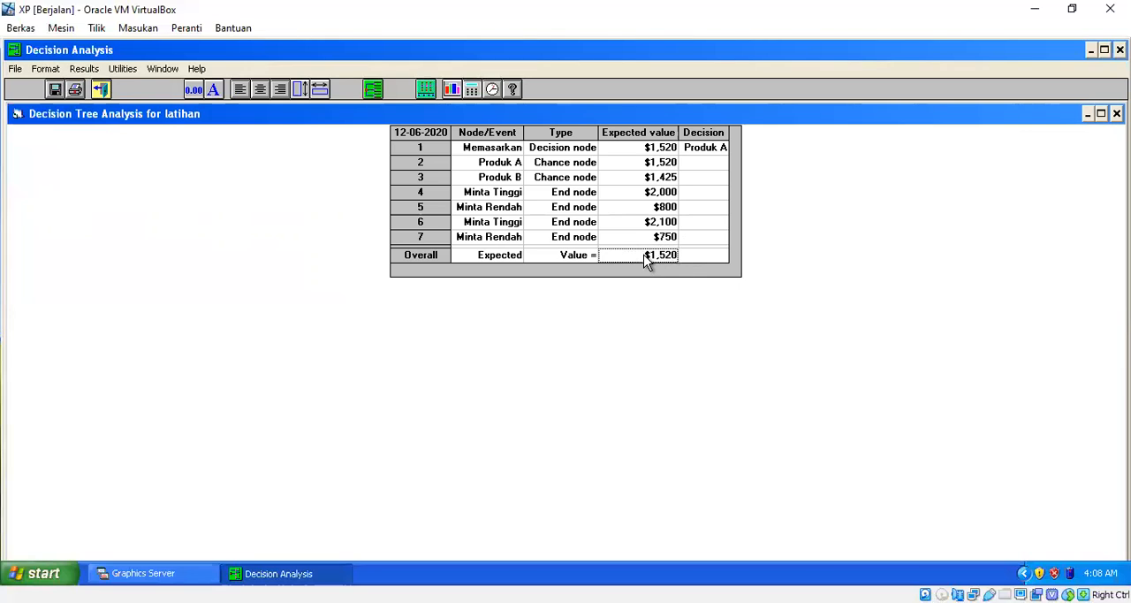
click(642, 150)
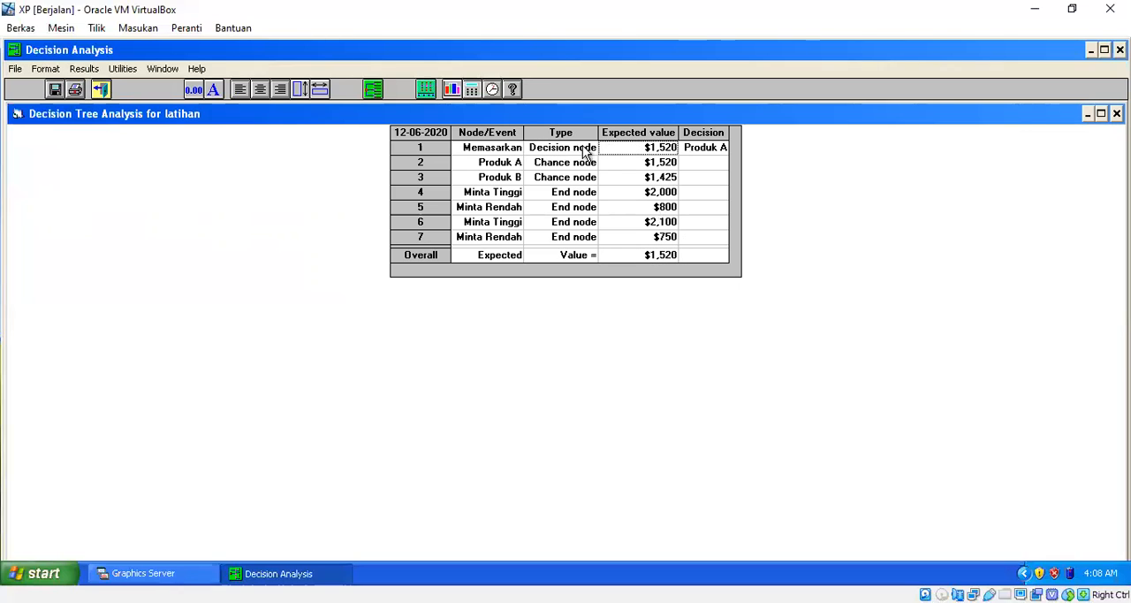
click(700, 155)
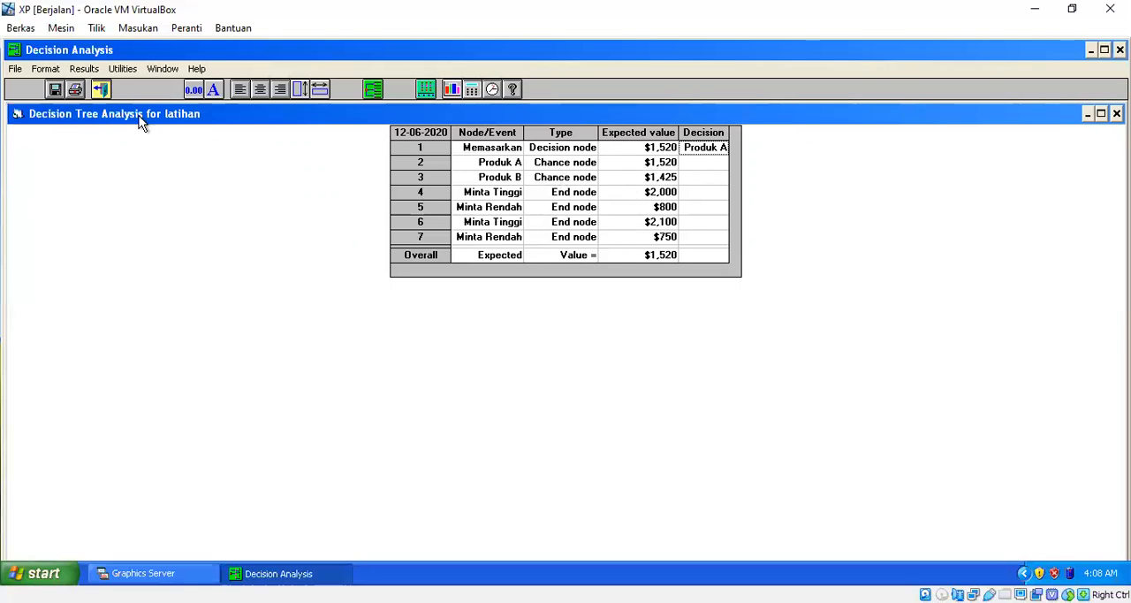
click(100, 90)
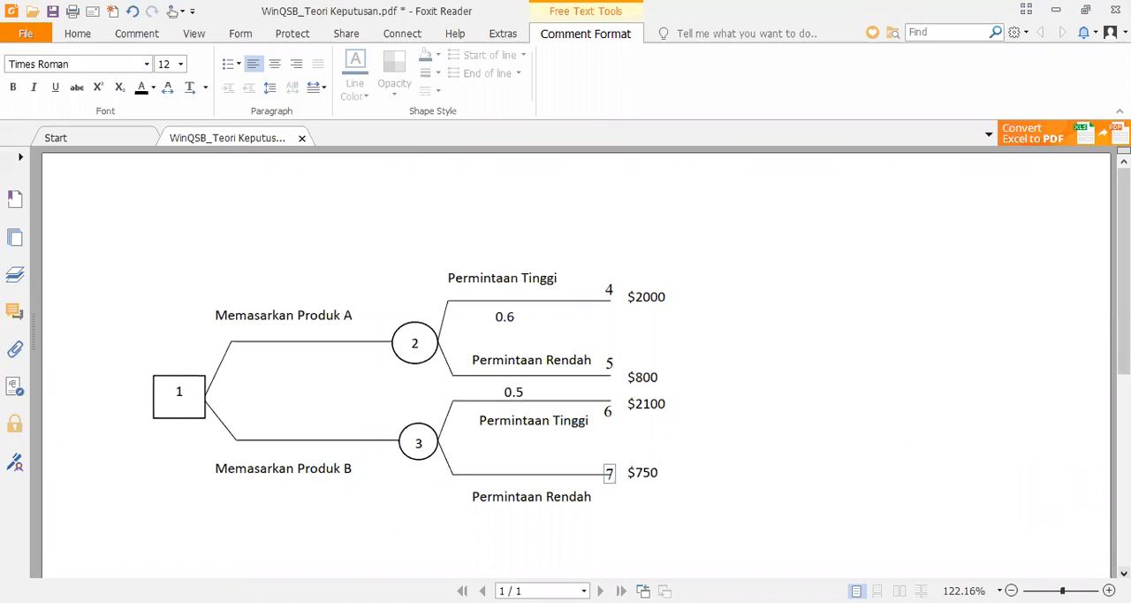
Examine the second decision tree, with the 3 bulan and 2 bulan periods and Produk C, in WinQSB_Teori Keputusan.pdf in Foxit Reader.
scroll(576, 362, down, 5)
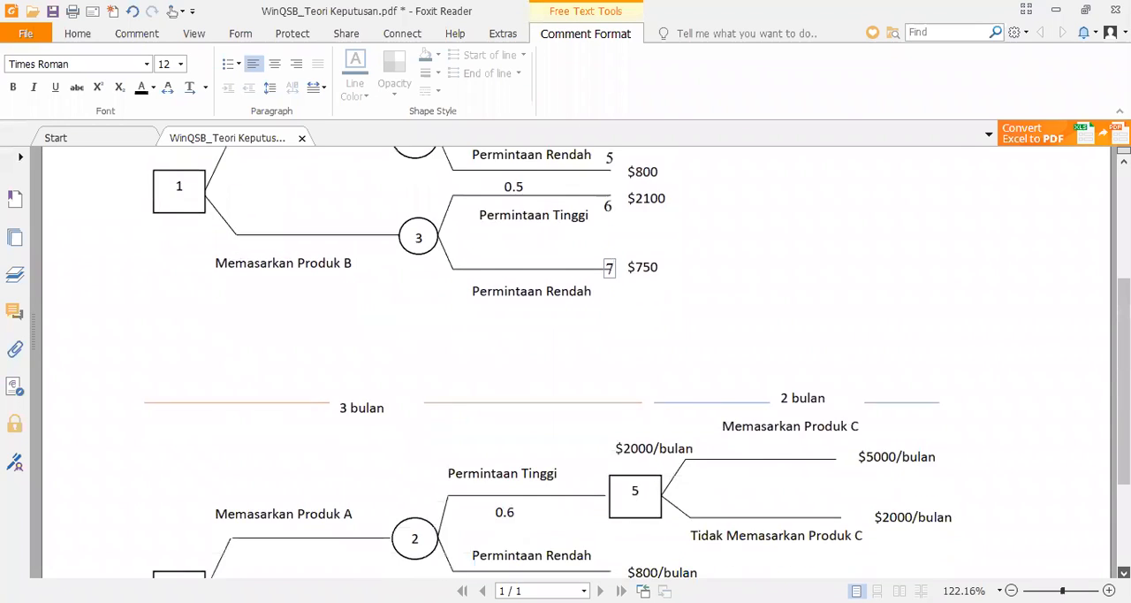
scroll(576, 363, down, 2)
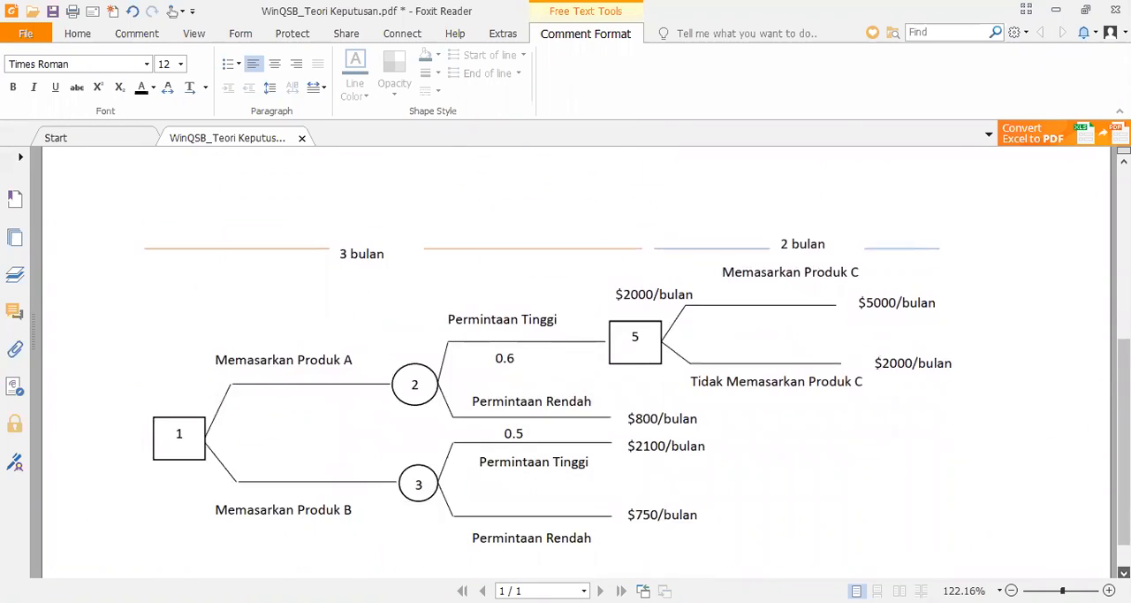
scroll(576, 363, down, 1)
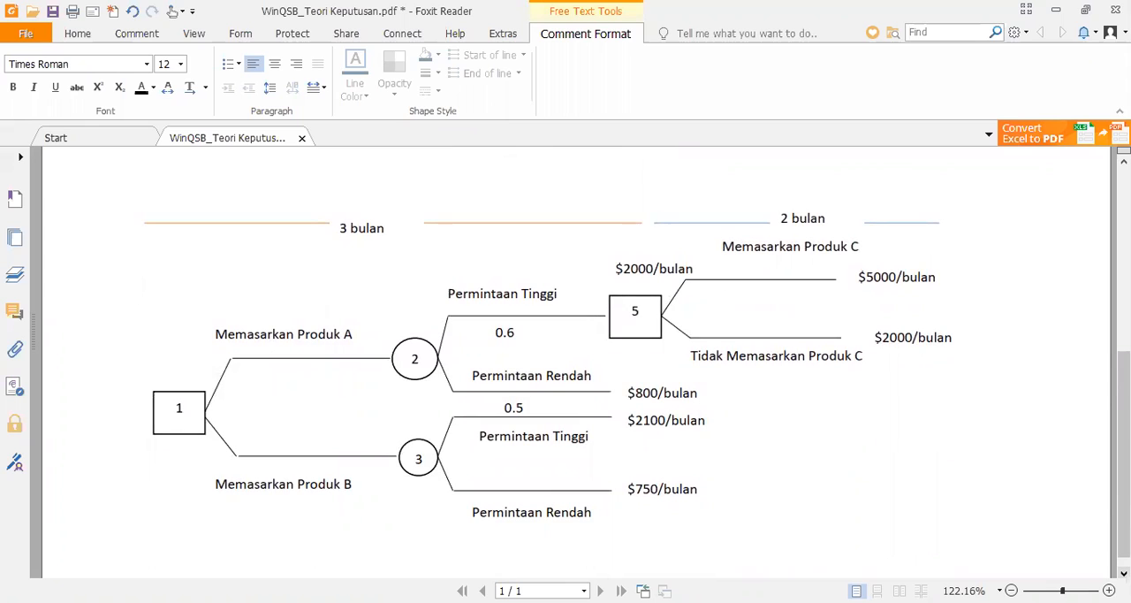
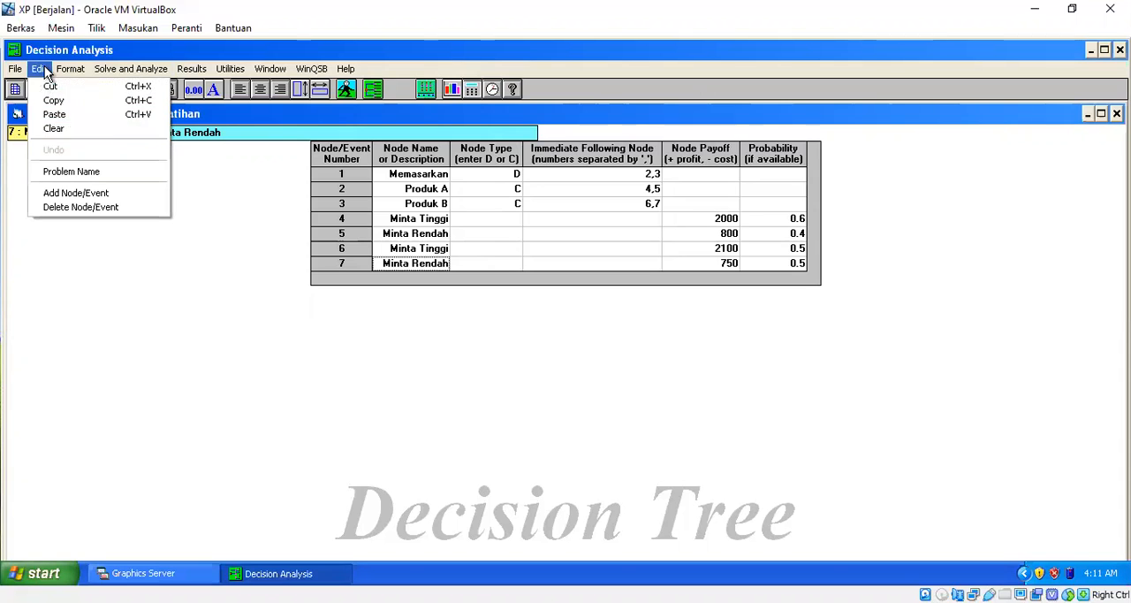
Add two nodes at the end of the existing seven-node problem table.
click(90, 196)
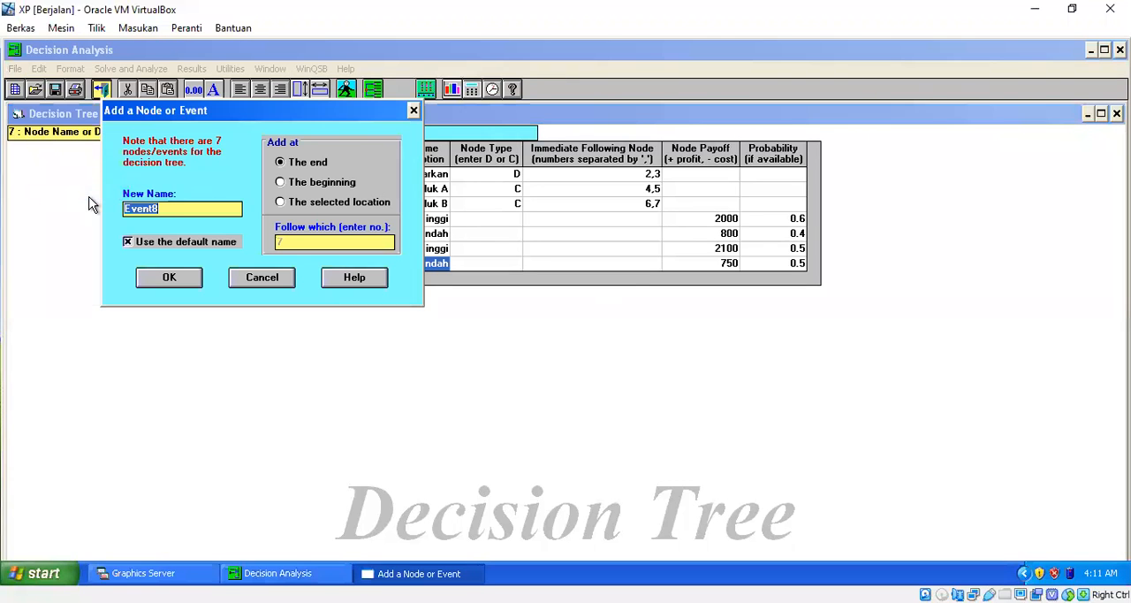
click(169, 277)
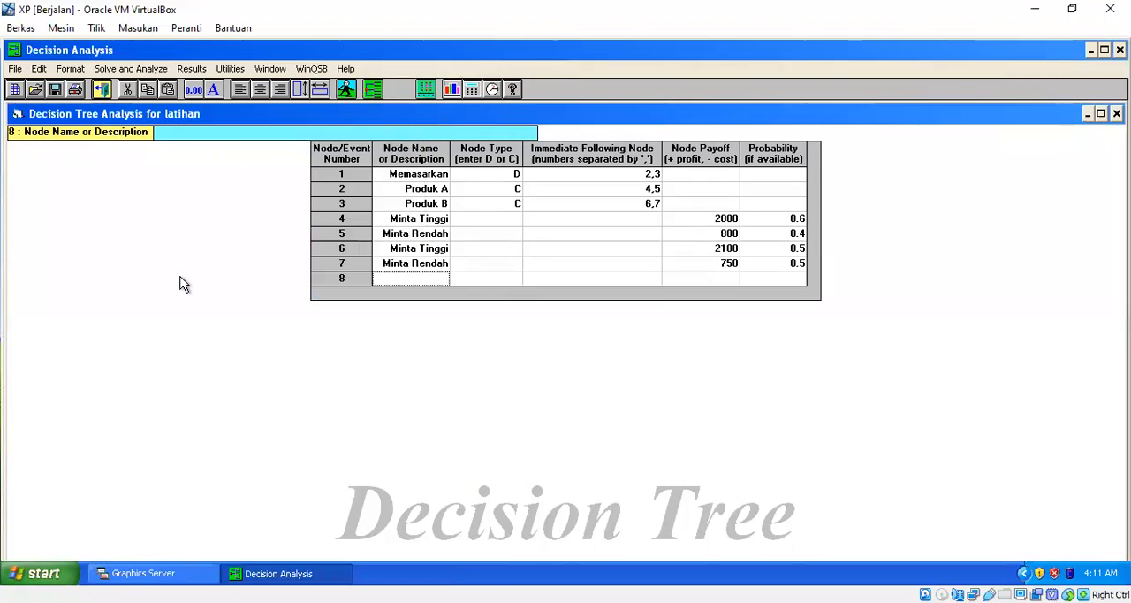
click(40, 69)
click(79, 195)
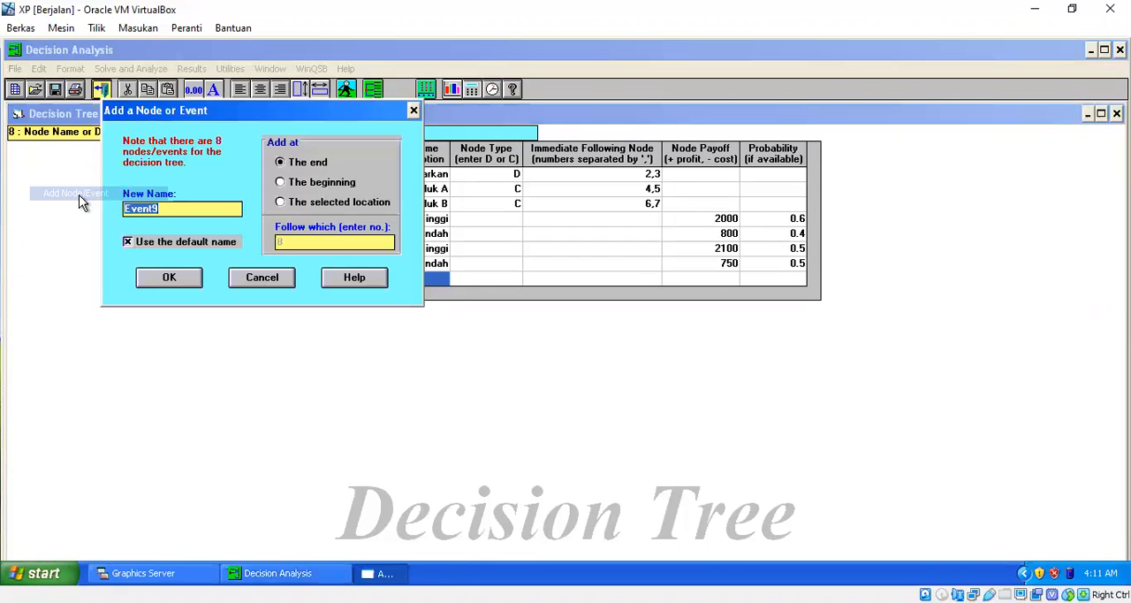
click(168, 277)
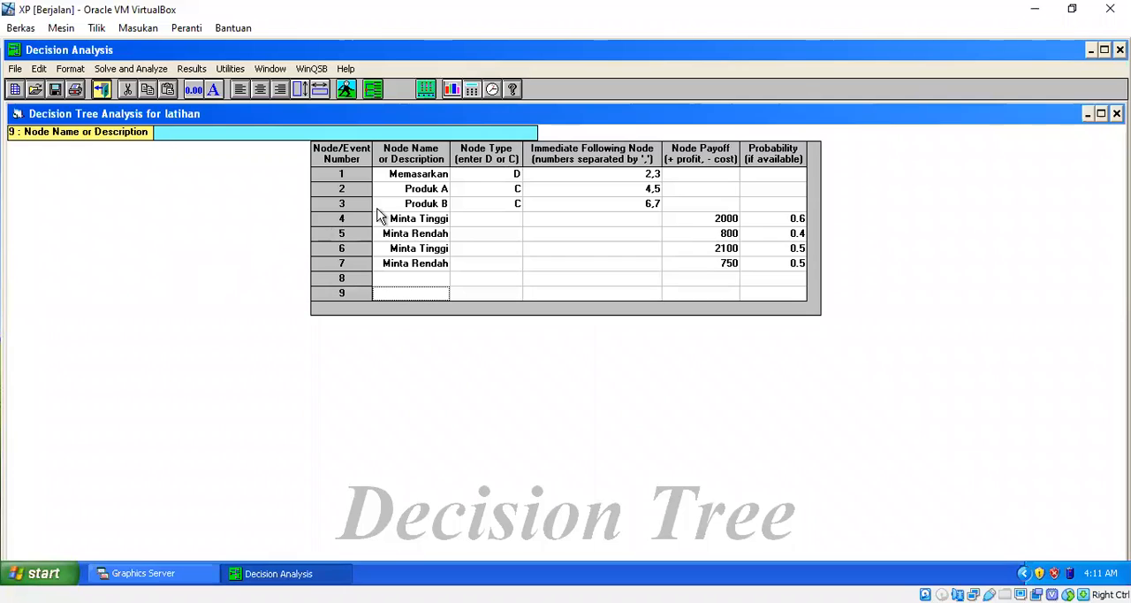
click(442, 220)
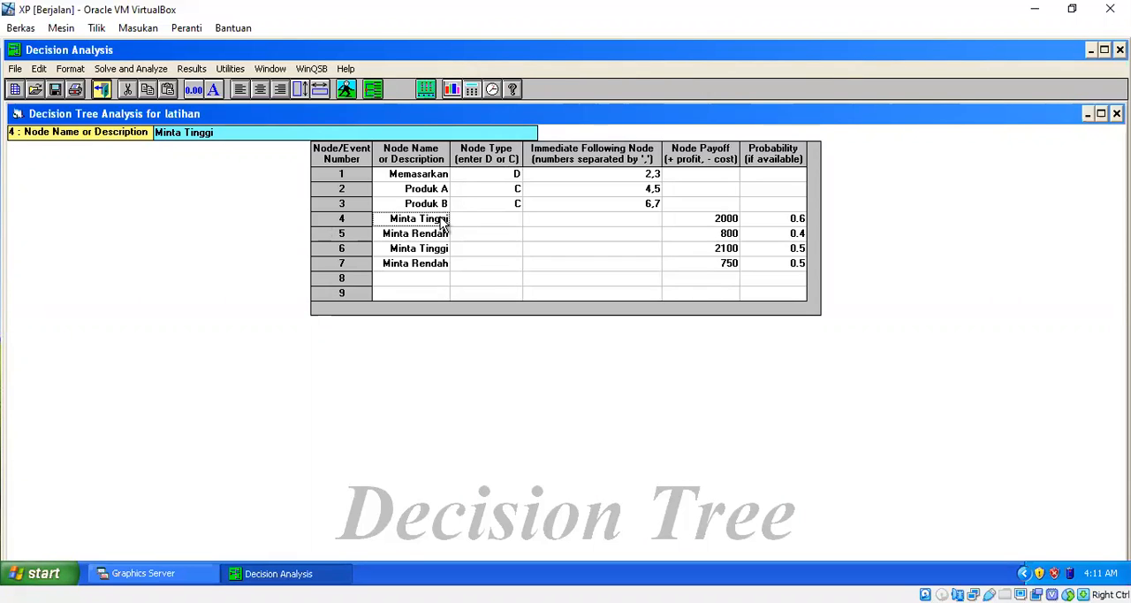
key(shift+Down)
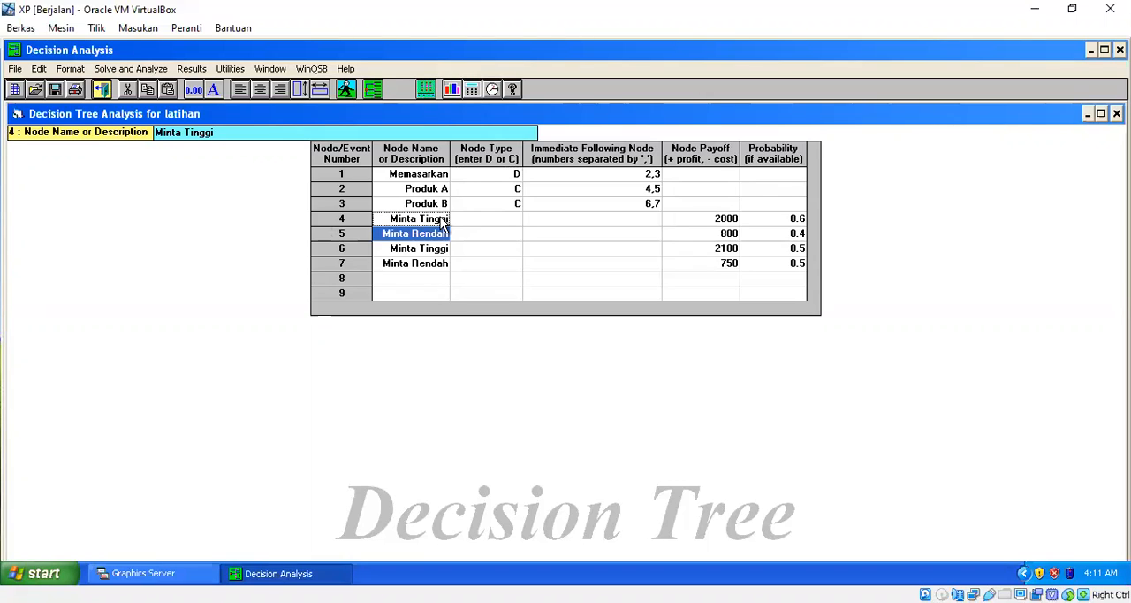
key(Right)
key(Right)
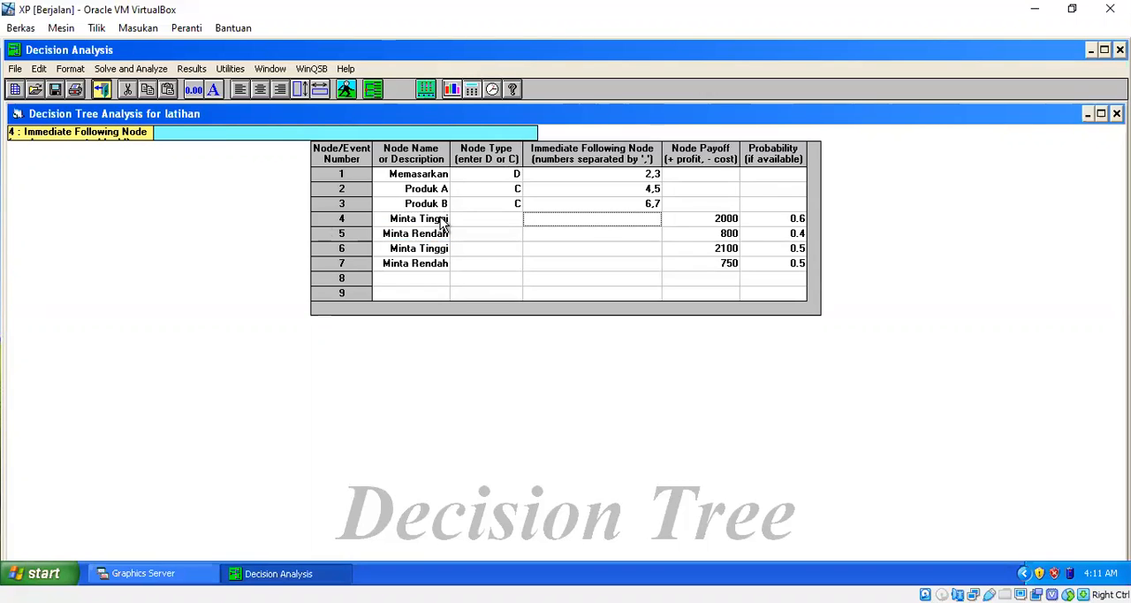
key(Up)
key(Up)
key(Down)
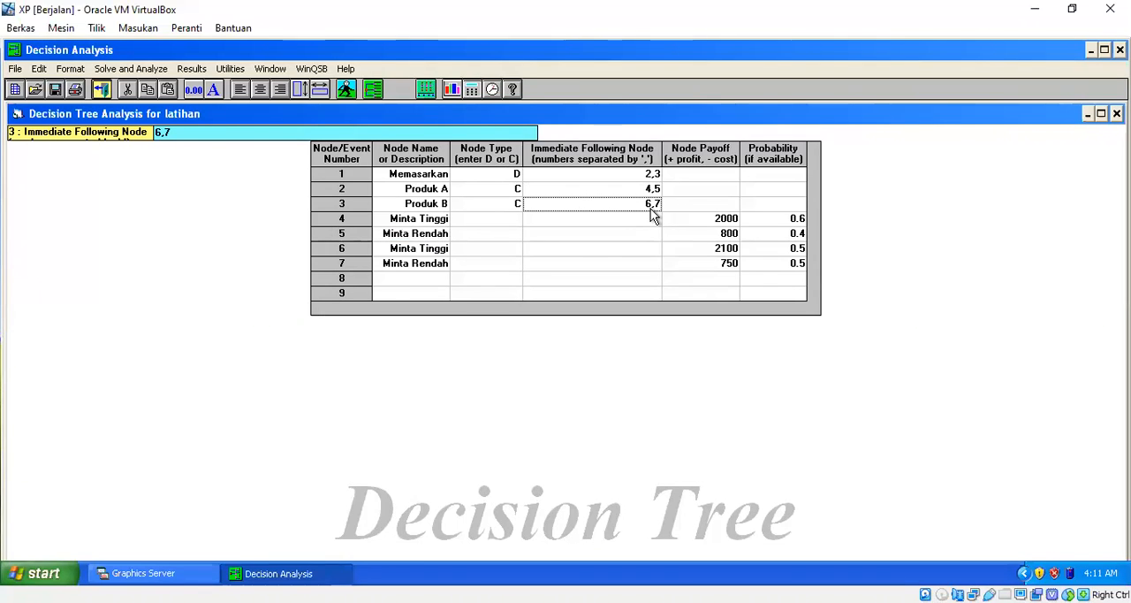
click(714, 222)
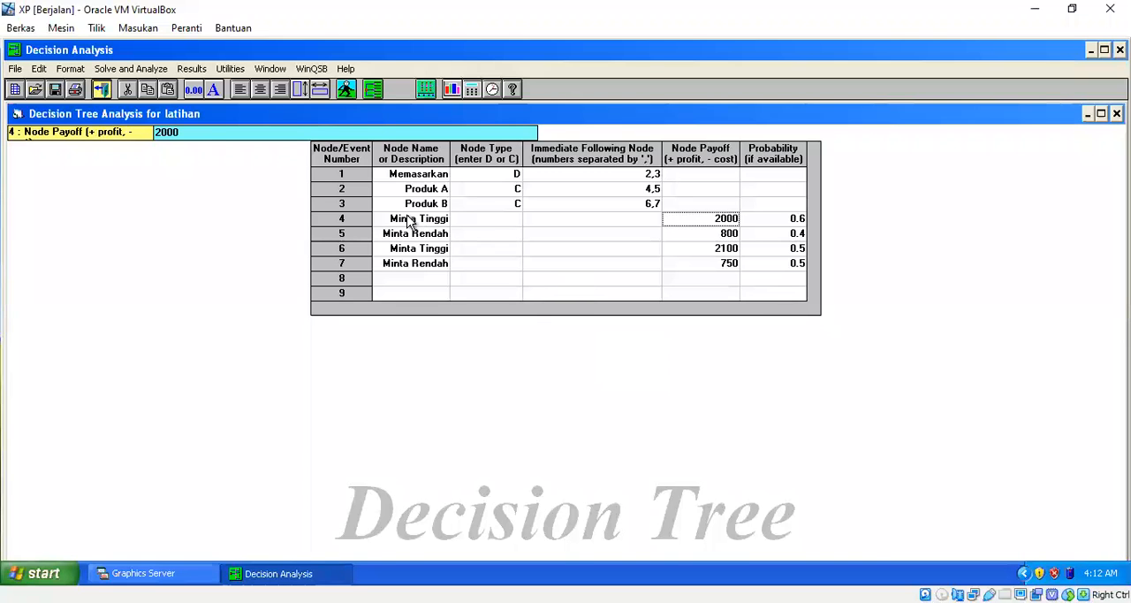
Try to clear the old data of nodes 4 to 9, removing the names of nodes 4, 5 and 6.
click(409, 221)
key(shift+Down)
key(shift+Down)
key(shift+Down)
key(shift+Down)
key(shift+Down)
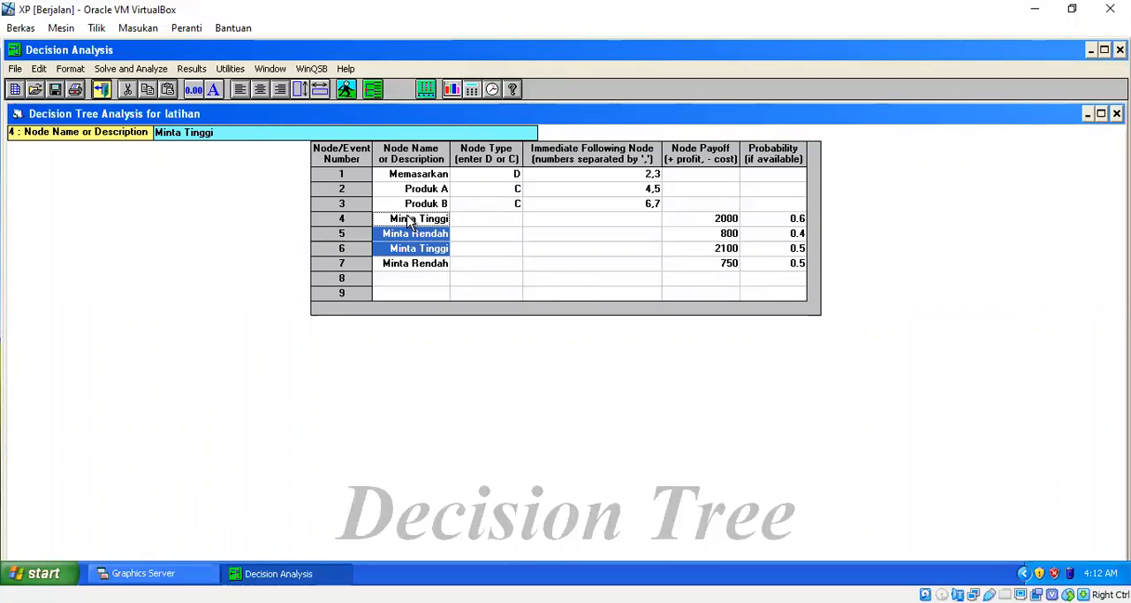
key(shift+Right)
key(shift+Right)
key(shift+Right)
key(shift+Right)
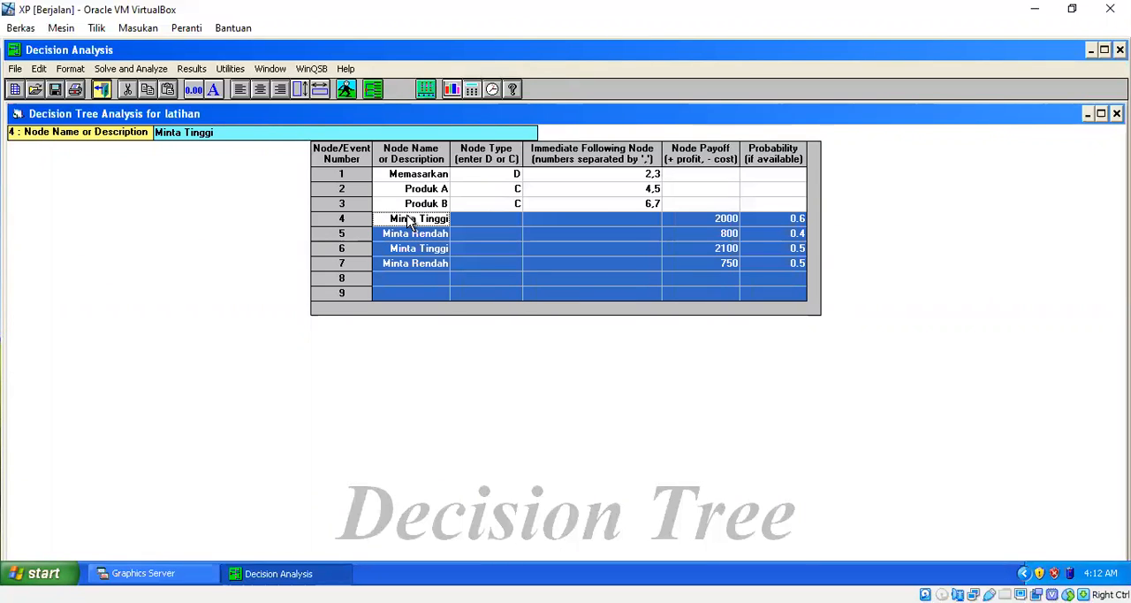
key(Delete)
key(Down)
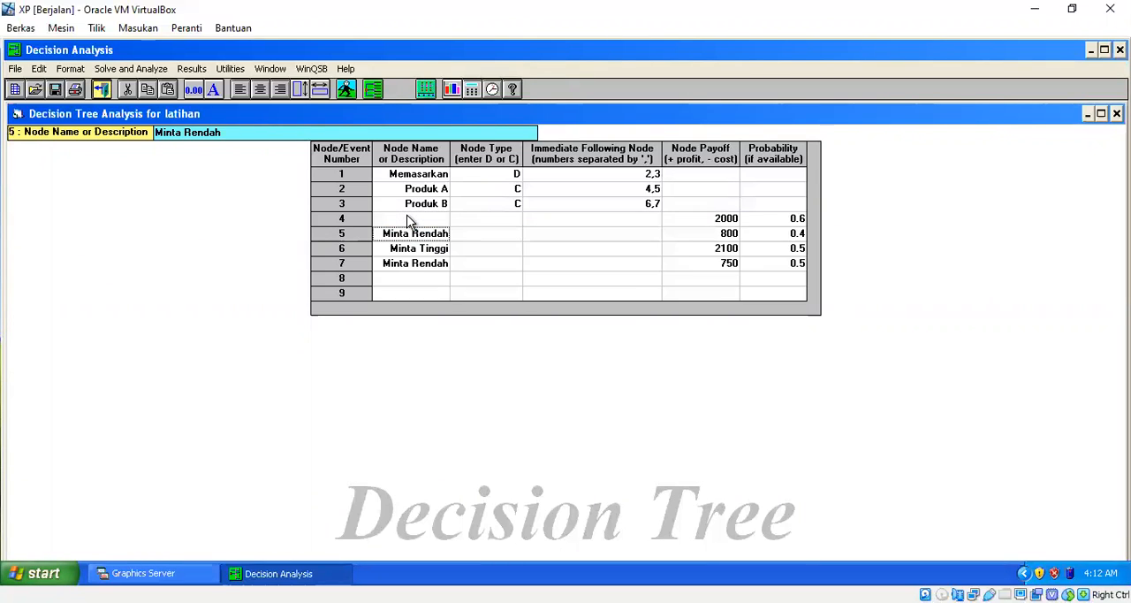
key(Delete)
key(Down)
key(Delete)
key(Down)
Start a new decision tree problem titled latihan with 9 nodes, discarding the unsaved problem.
click(17, 69)
click(35, 86)
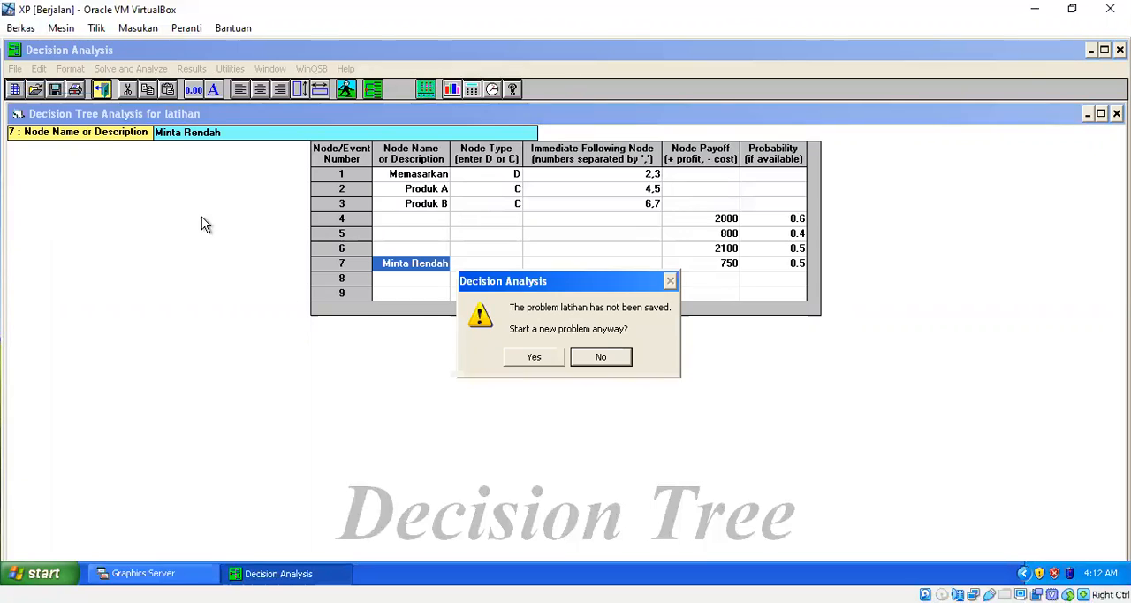
click(522, 361)
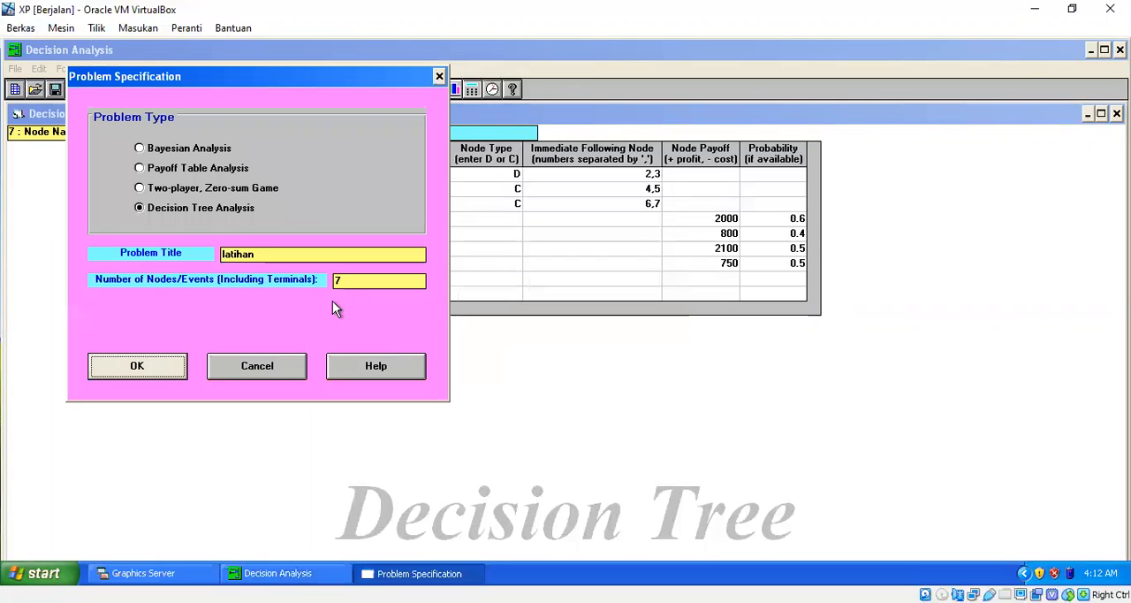
click(351, 282)
text(9)
click(162, 366)
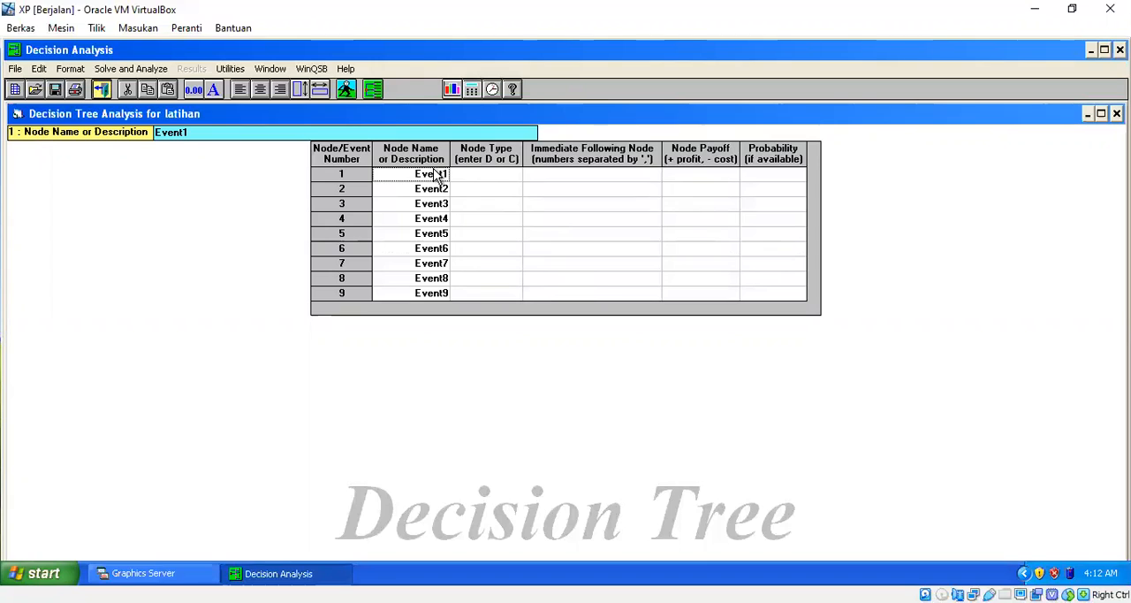
Name nodes 1 to 3 Memasarkan, Produk A and Produk B in the new problem table.
text(Memasarkan)
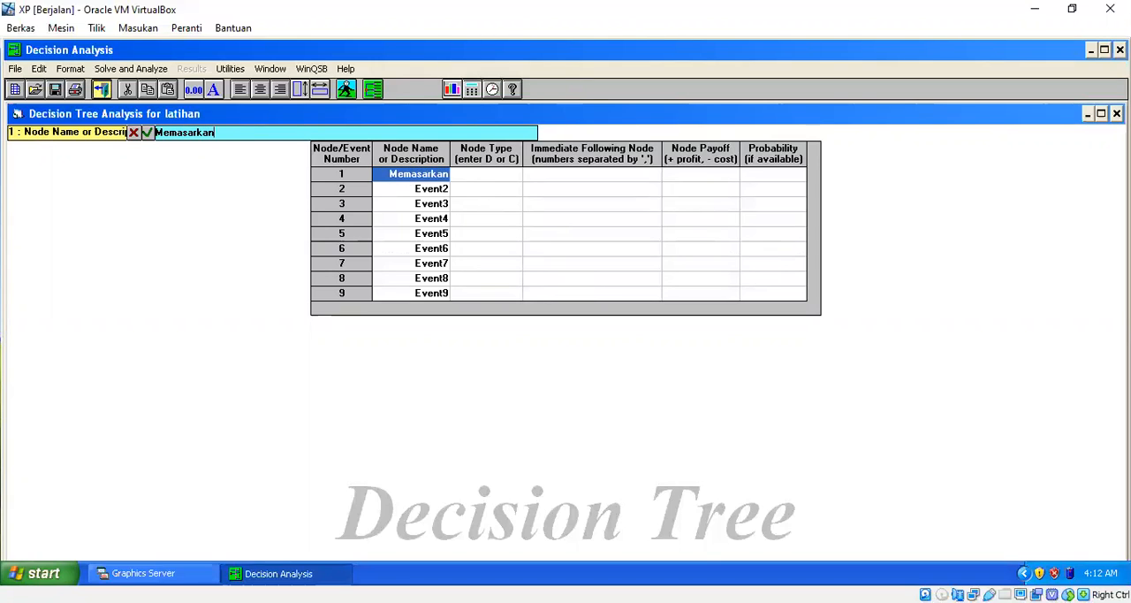
key(Return)
text(P)
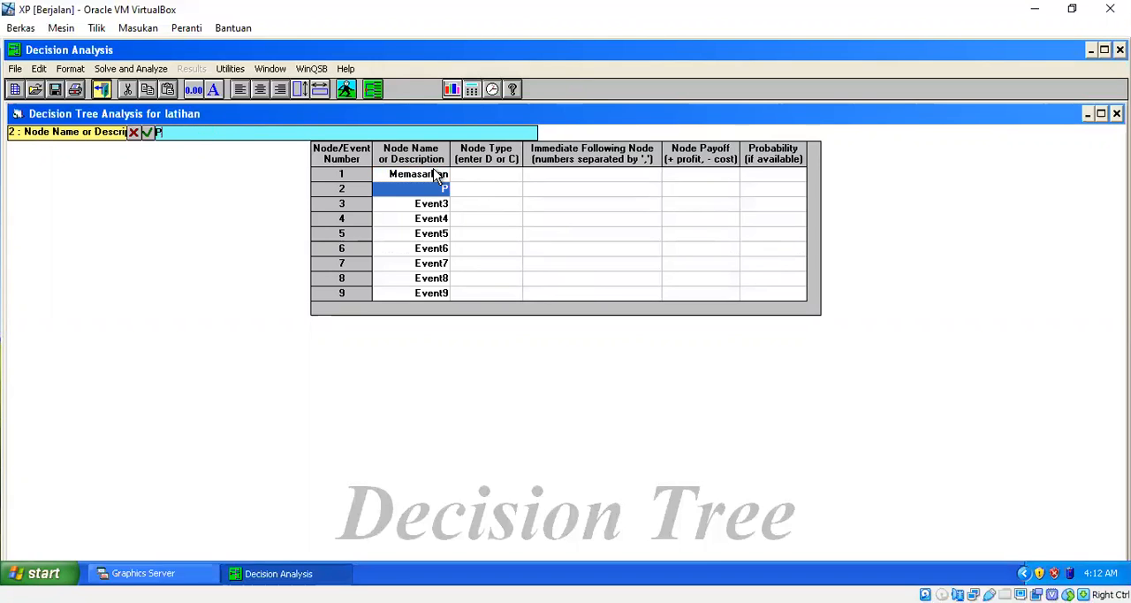
text(roduk A)
key(Tab)
key(Down)
key(Left)
text(Produk B)
key(Return)
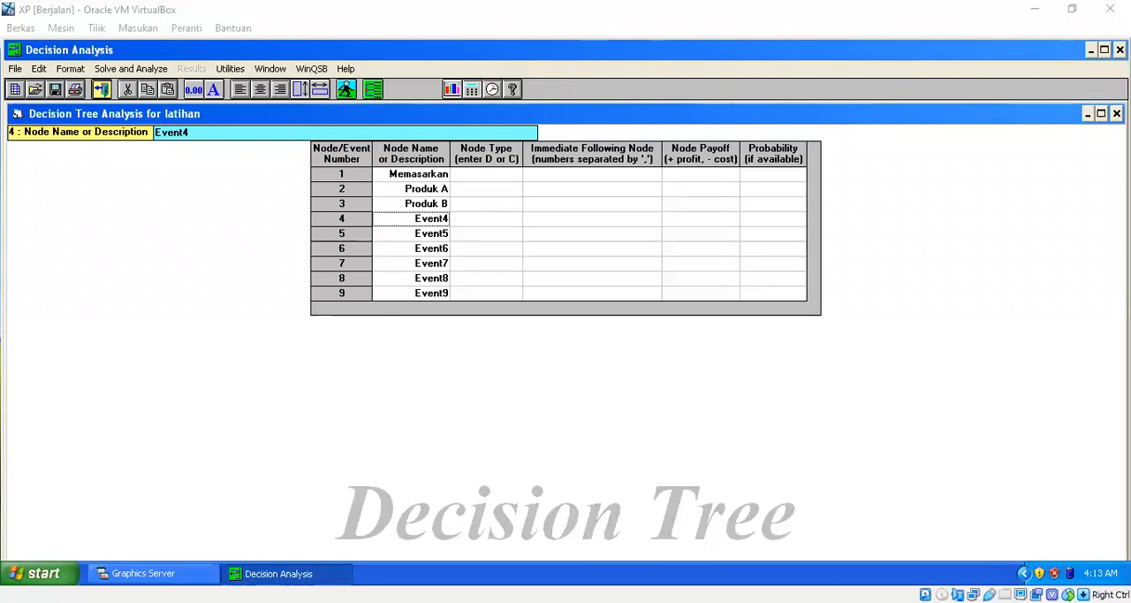
Name node 4 Permintaan Tinggi.
text(Permintaan Tingg)
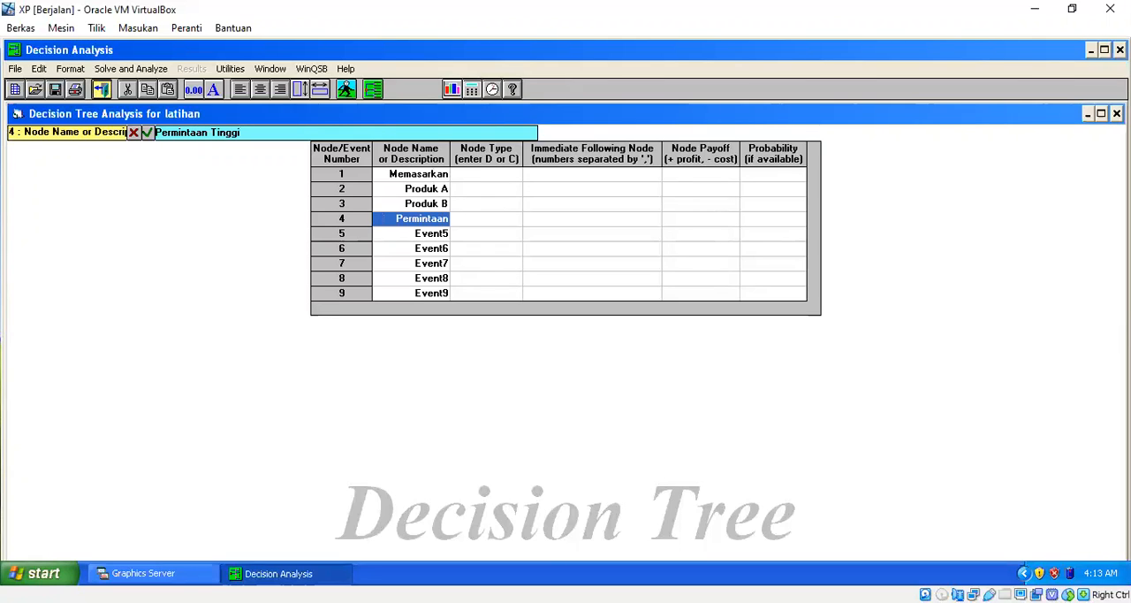
text(i)
key(Return)
Set the font size of the whole problem table to 10.
key(Up)
key(Up)
key(Up)
key(Up)
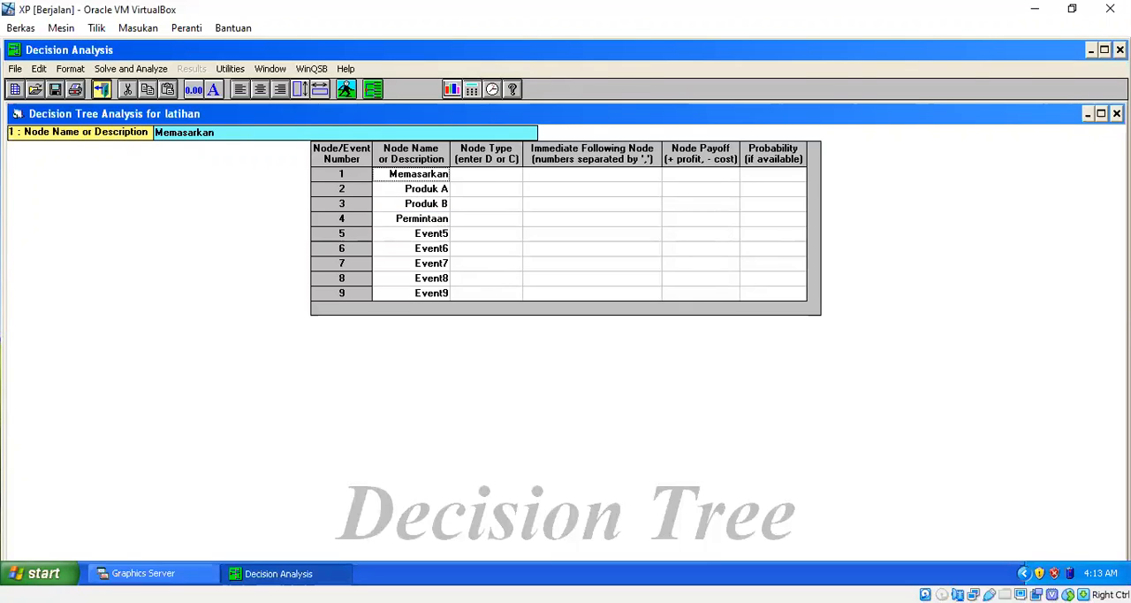
key(shift+Down)
key(shift+Down)
key(shift+Down)
key(shift+Down)
key(shift+Down)
key(shift+Down)
key(shift+Down)
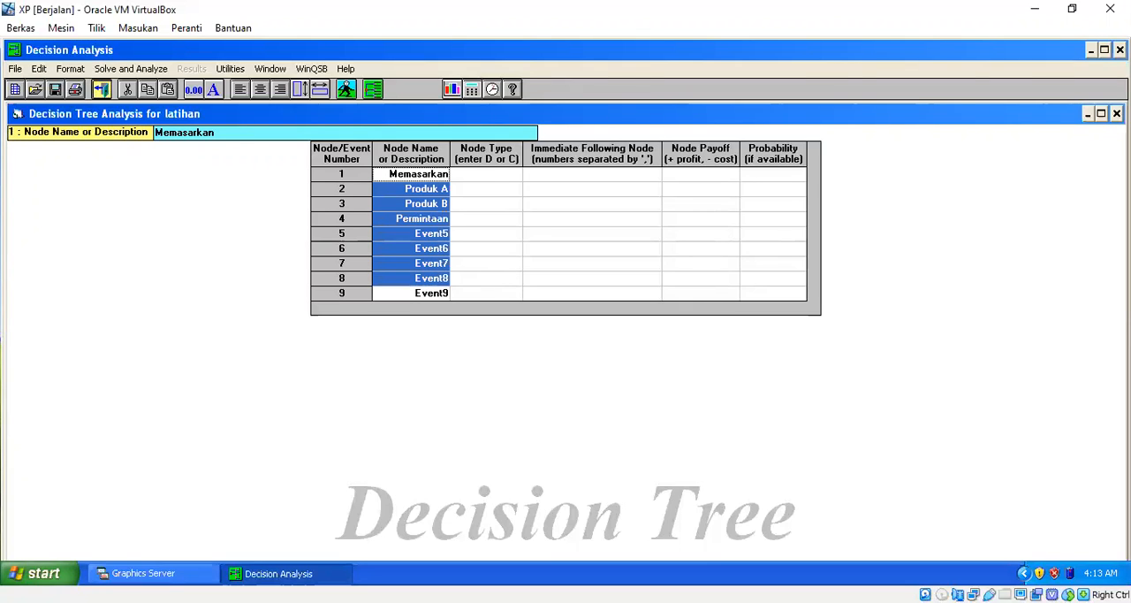
key(shift+Right)
key(shift+Right)
key(shift+Right)
key(shift+Right)
key(shift+Down)
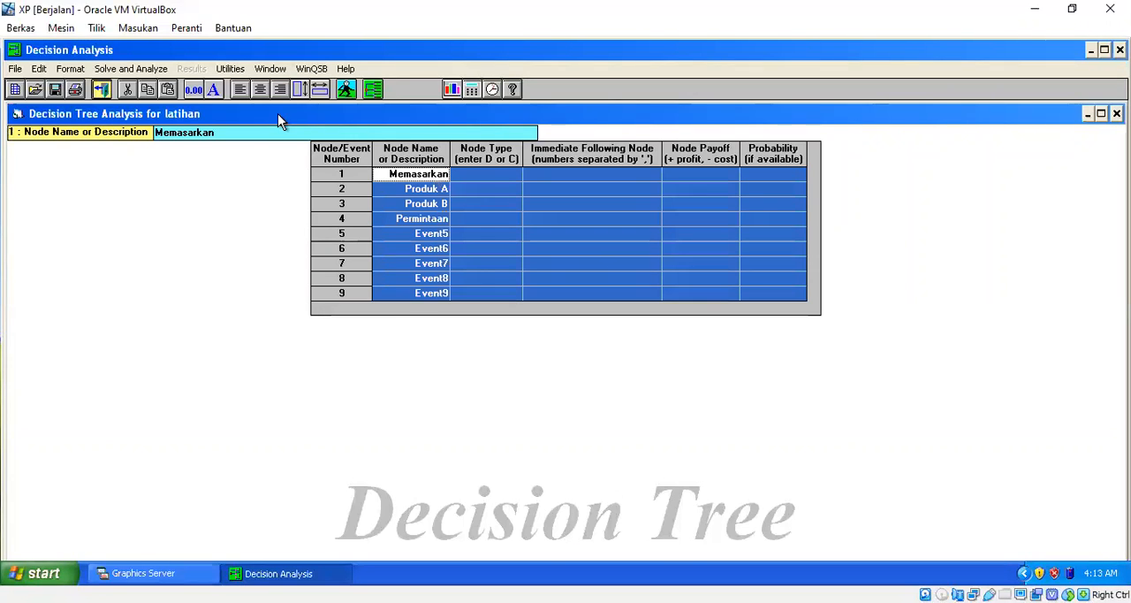
click(39, 69)
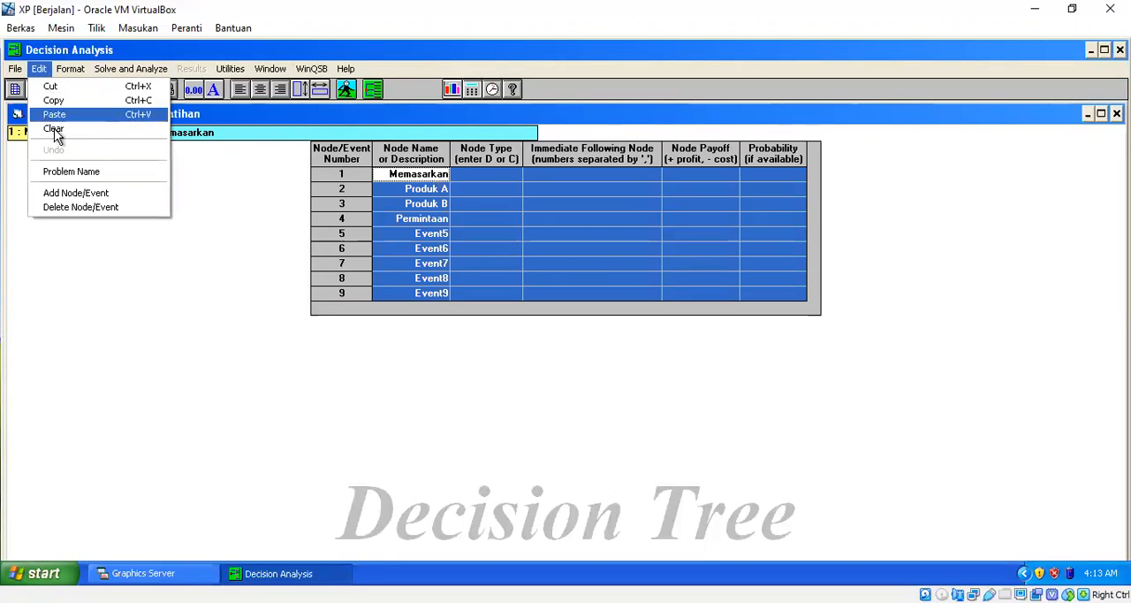
mouse_move(70, 69)
click(91, 102)
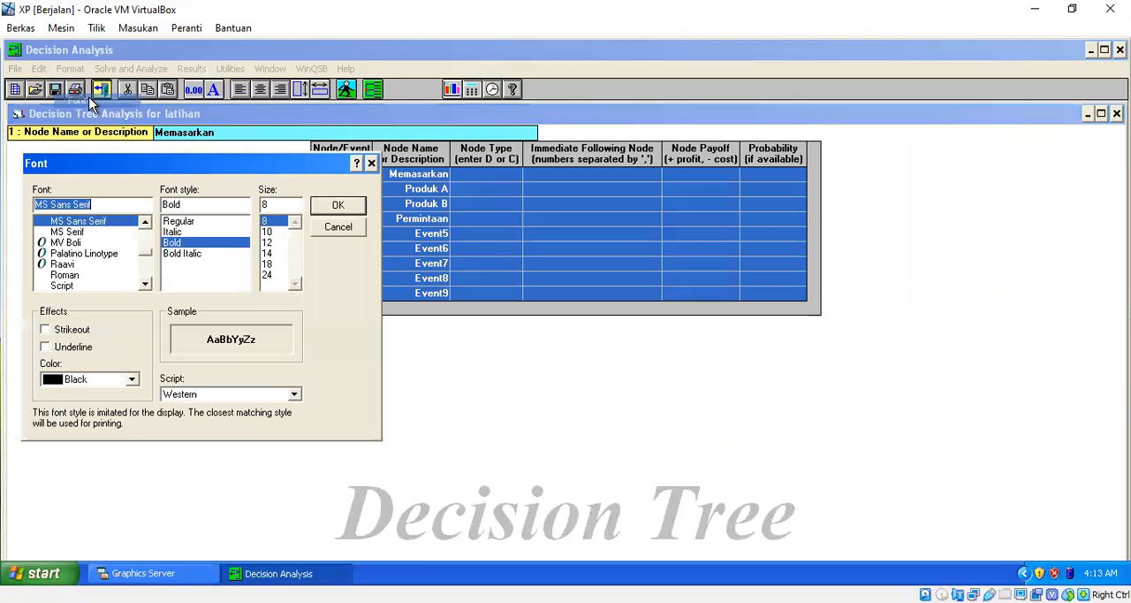
click(267, 232)
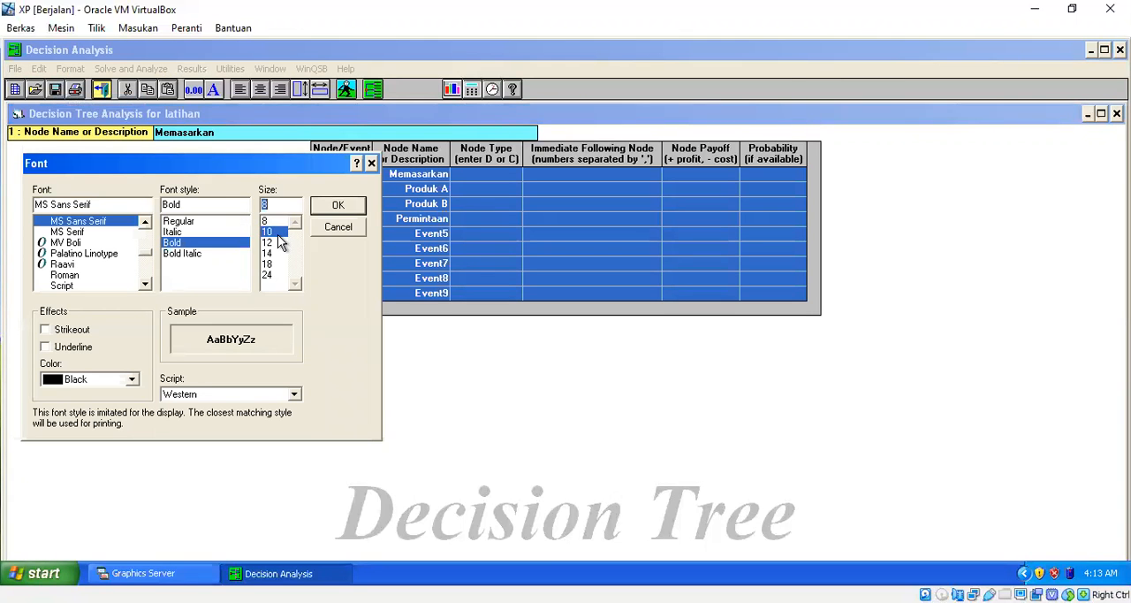
click(327, 206)
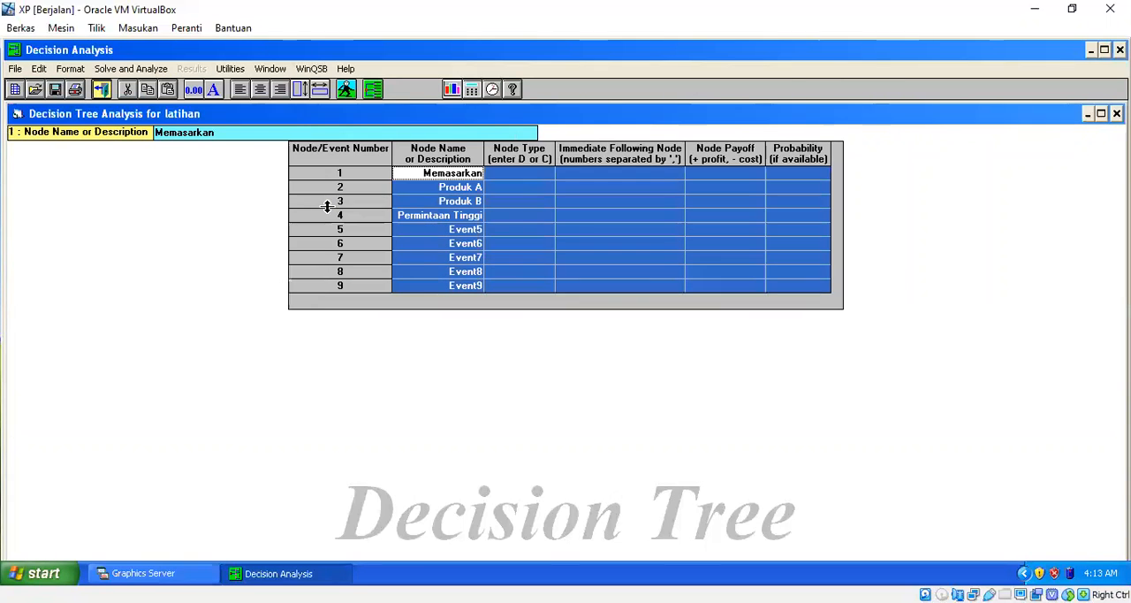
Name node 5 Permintaan Rendah after checking the reference decision tree in the PDF.
click(464, 232)
click(336, 602)
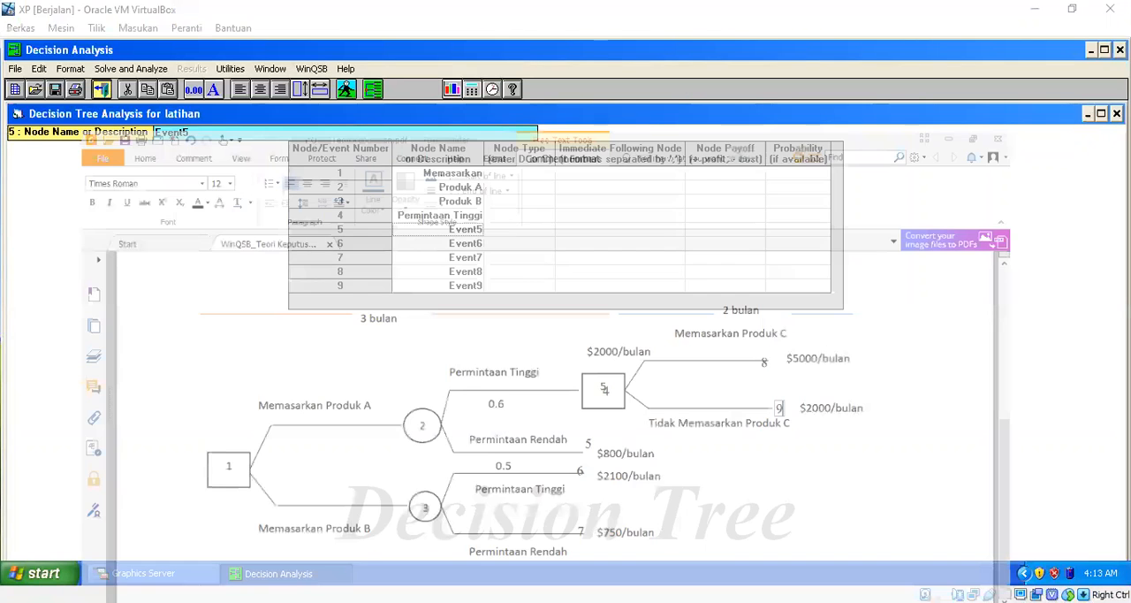
text(Permin)
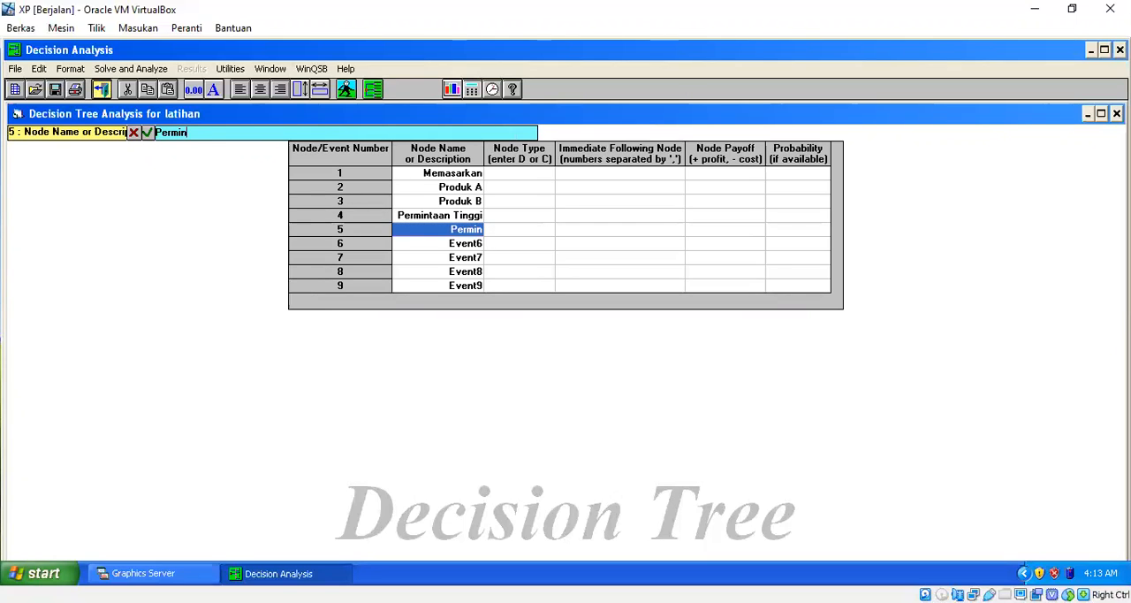
text(taan Re)
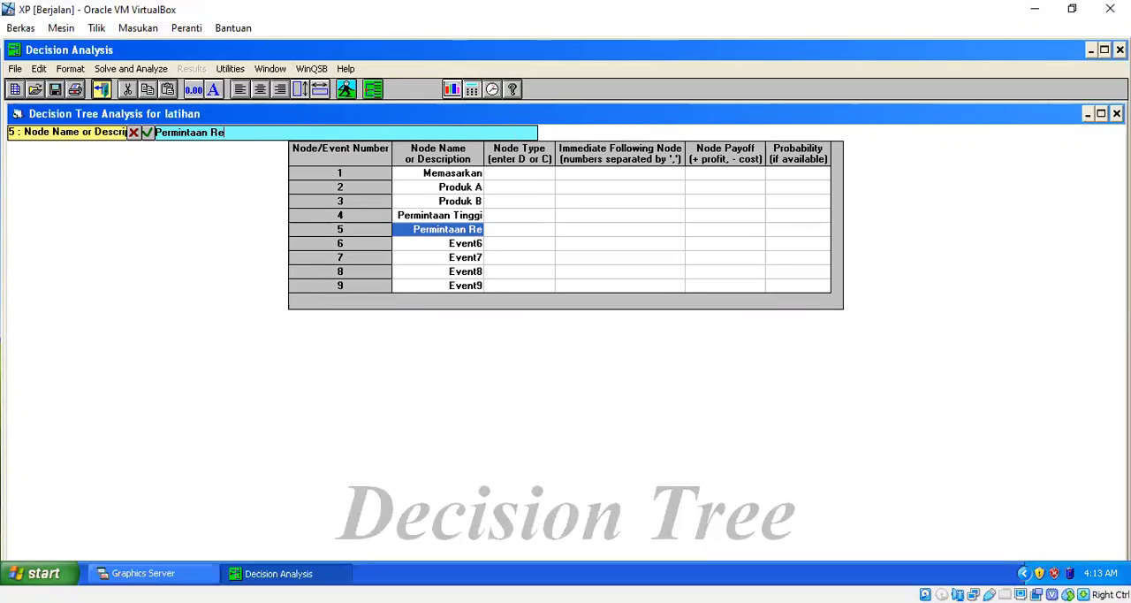
text(ndah)
key(Return)
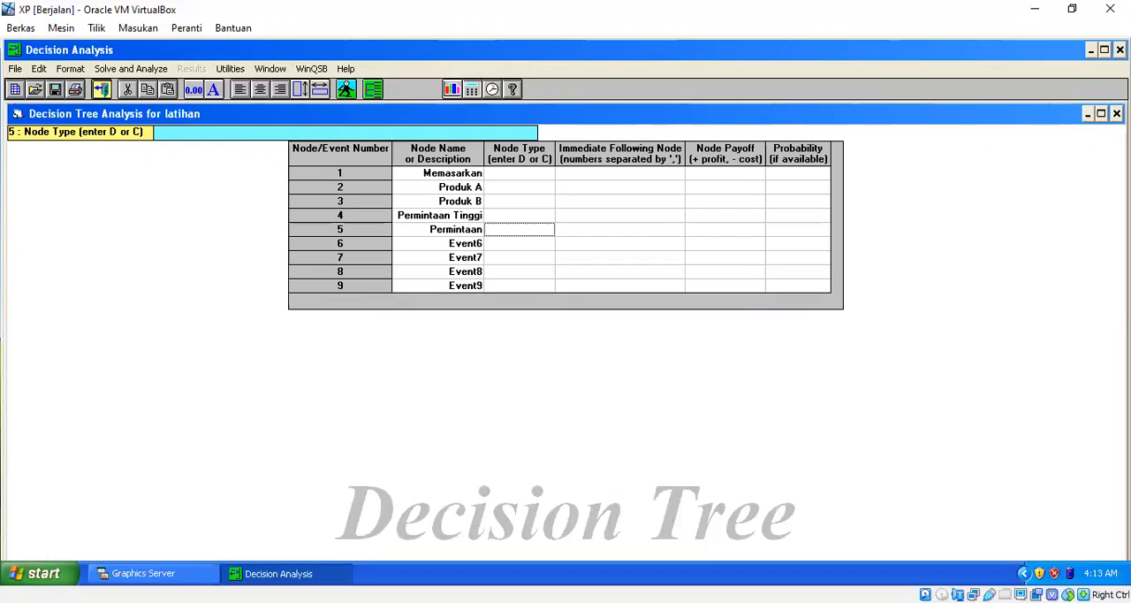
key(Left)
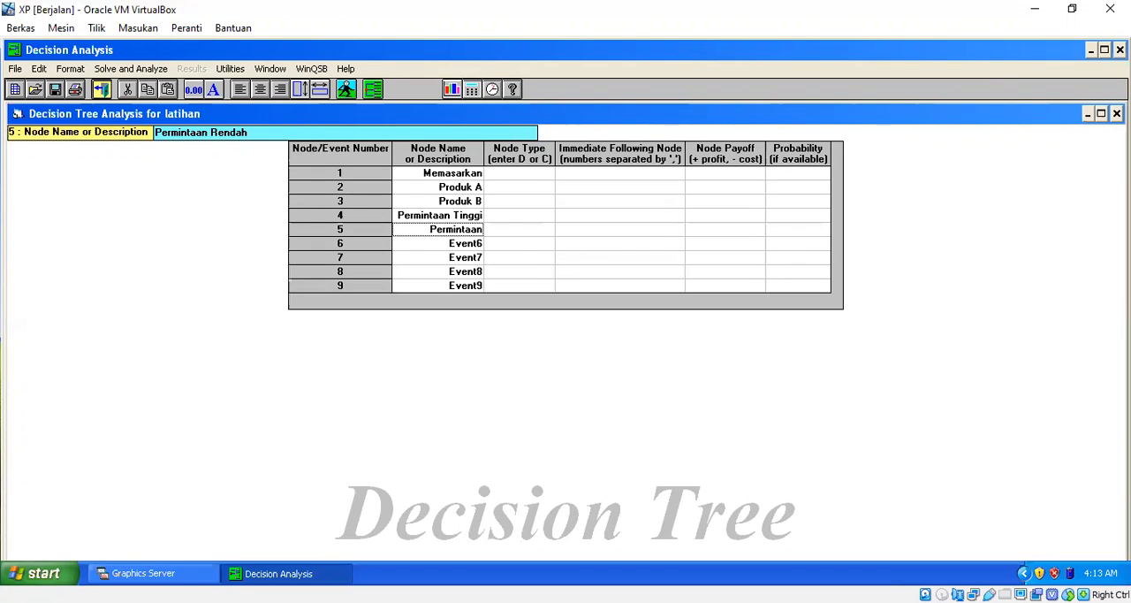
key(Return)
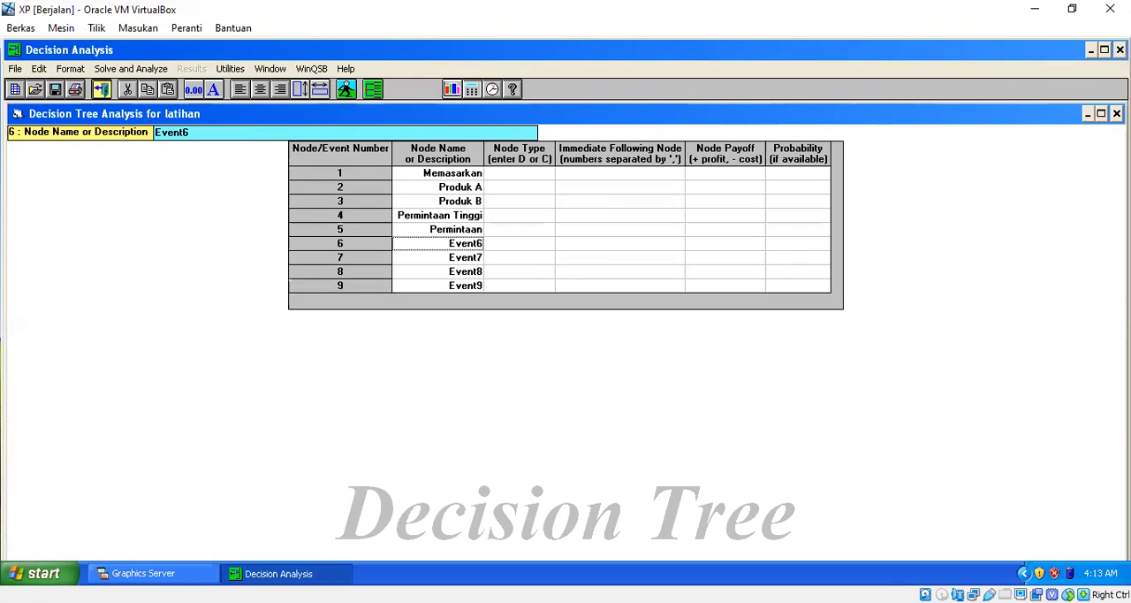
Name node 6 Permintaan Tinggi and node 7 Permintaan Rendah.
text(Permin)
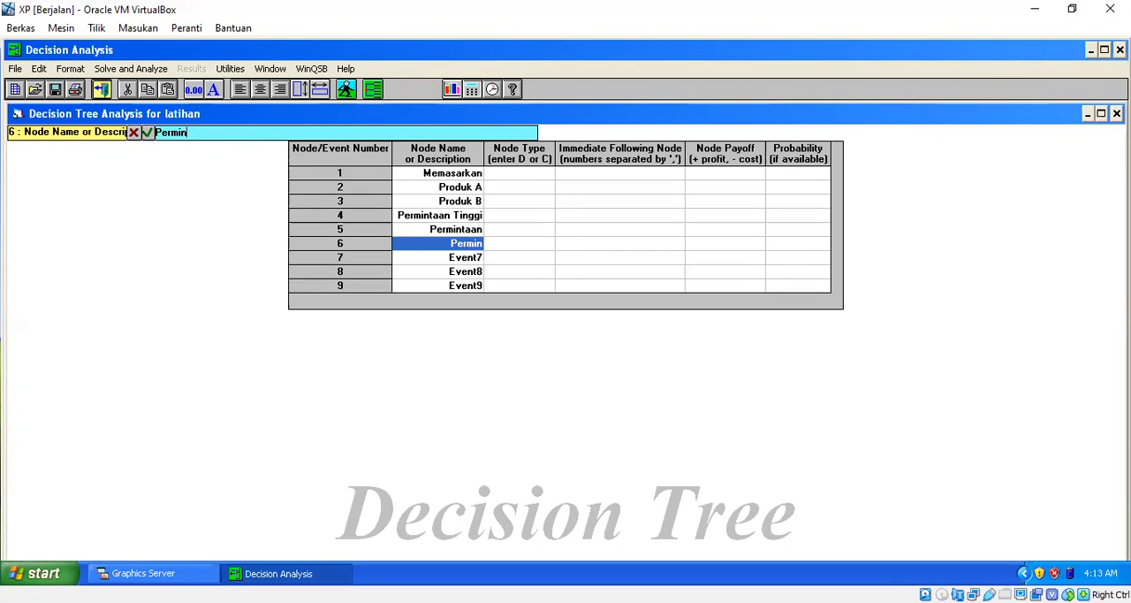
text(taan Tinggi)
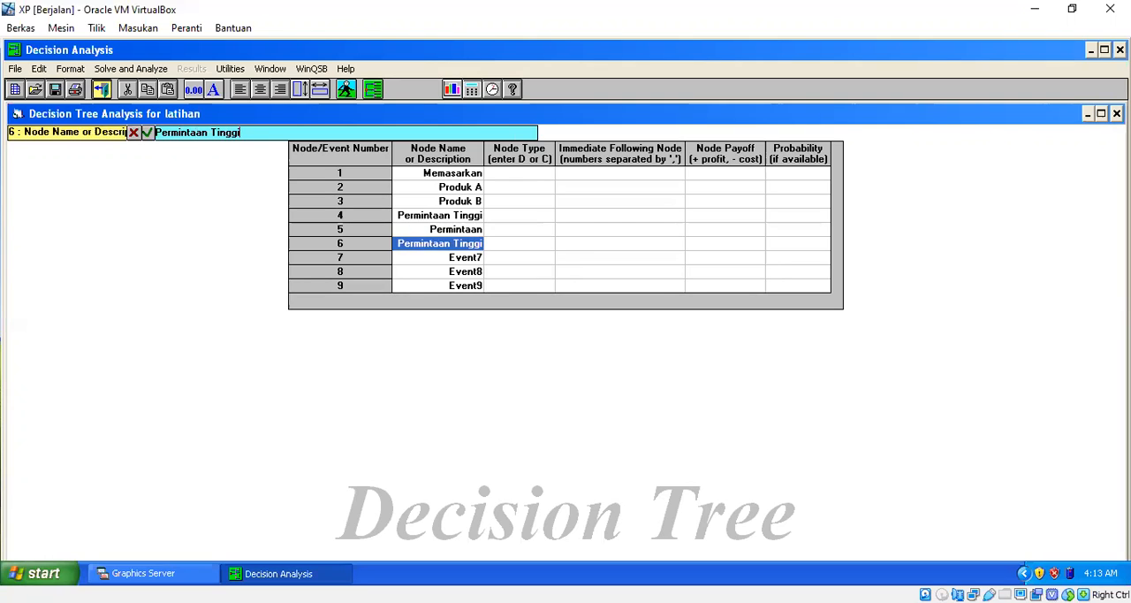
key(Return)
text(Pe)
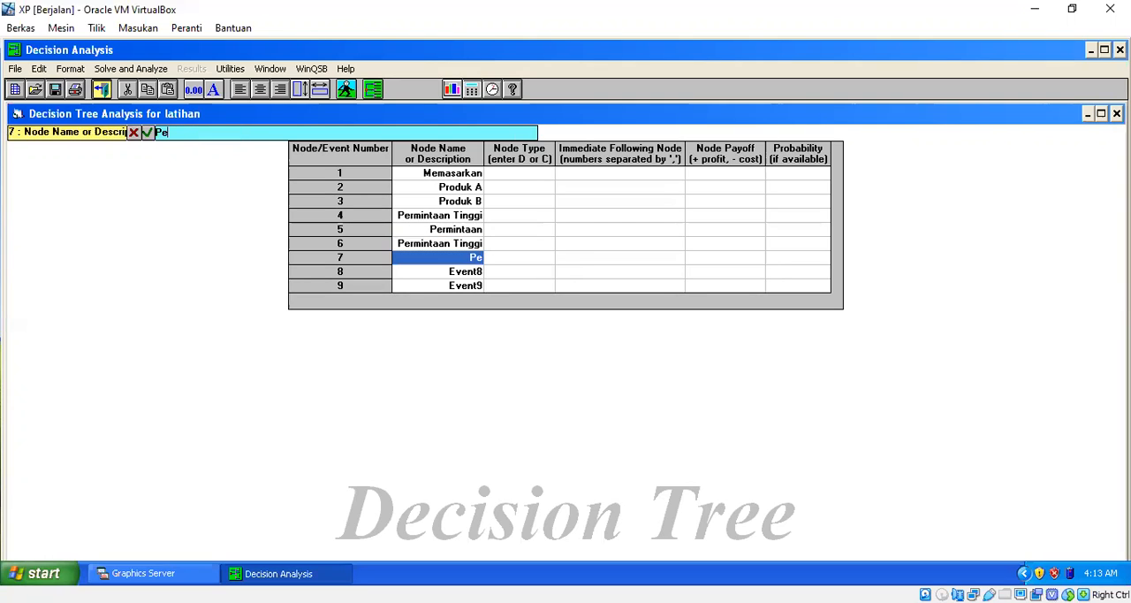
text(rmintaan Rendah)
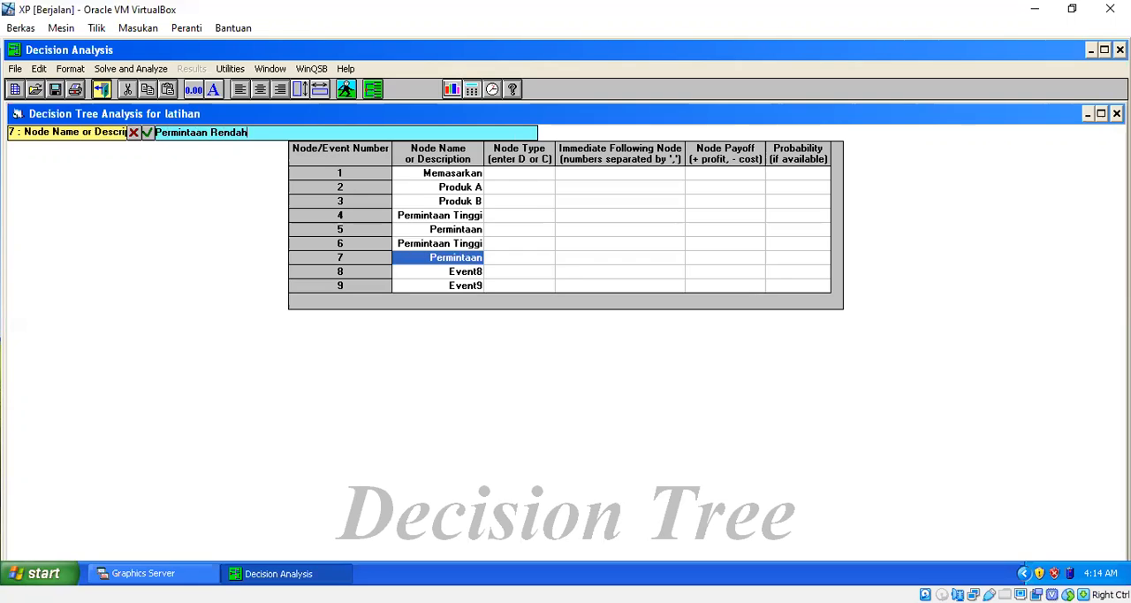
key(Return)
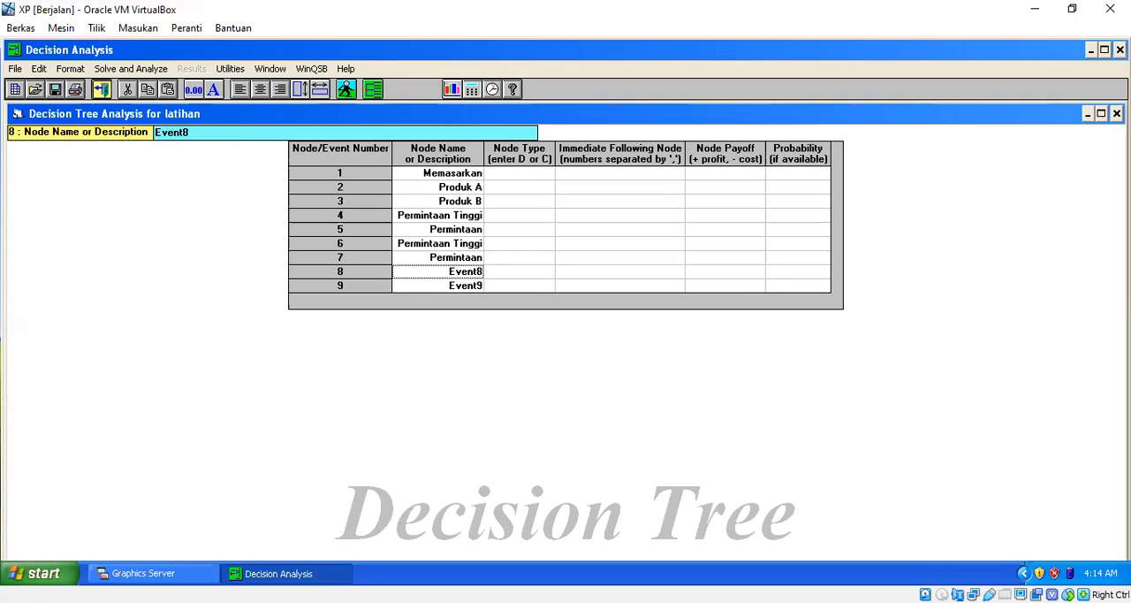
Name node 8 Produk C and node 9 Tidak Produk C.
text(Produk C)
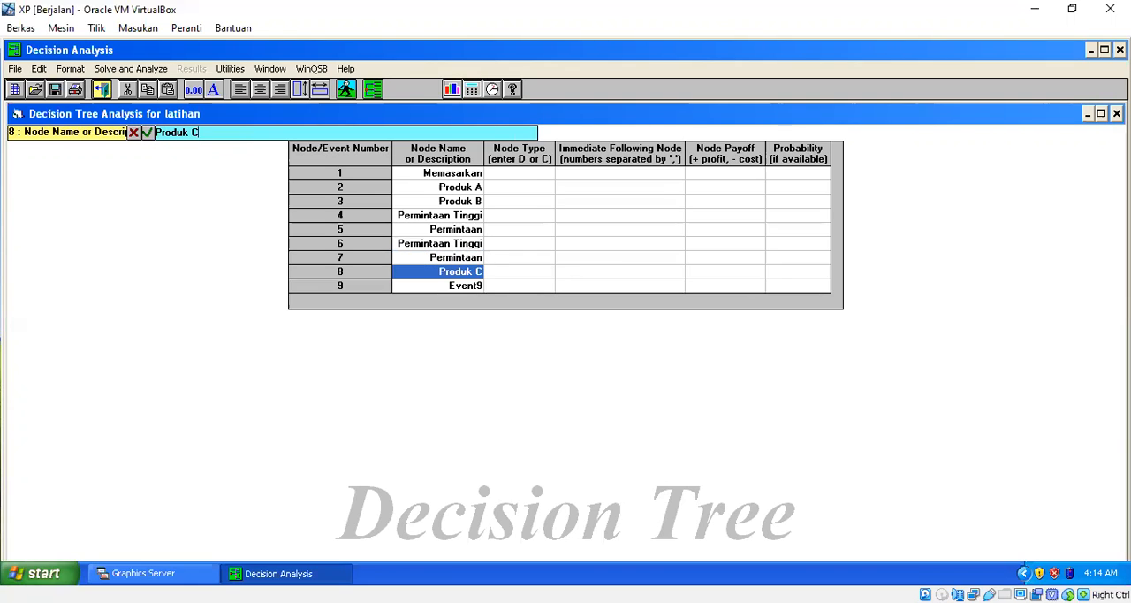
key(Return)
key(Down)
key(Left)
text(Tid)
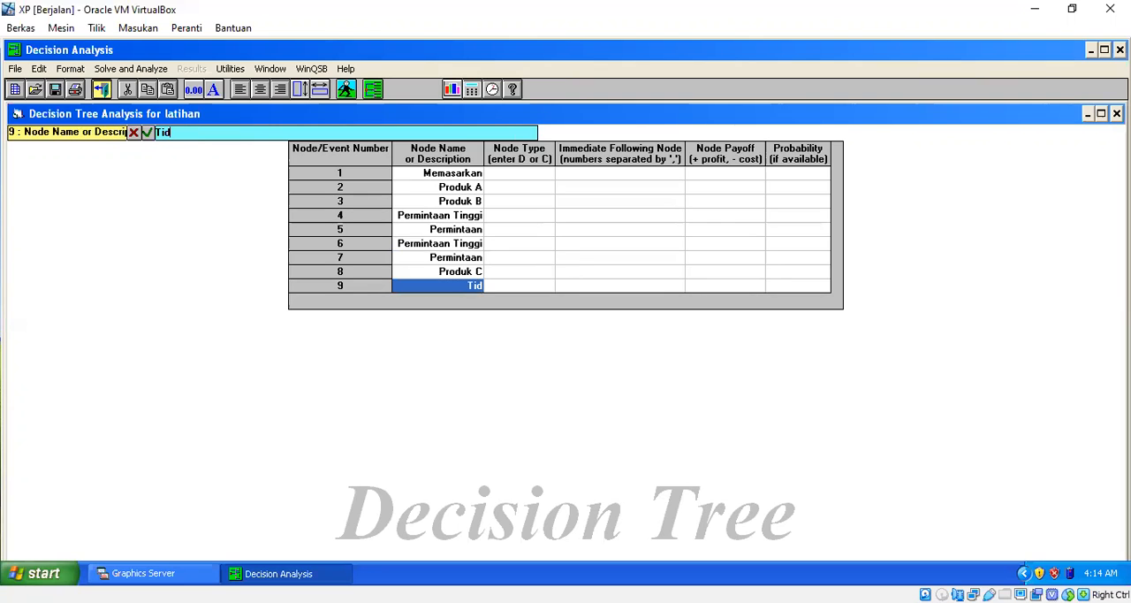
text(ak Produk C)
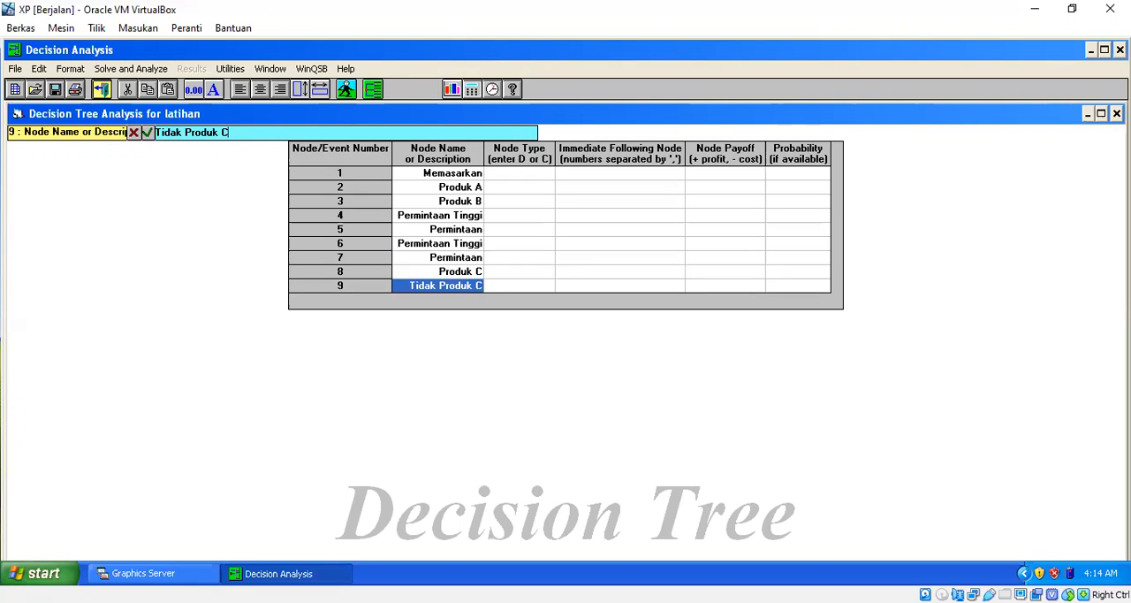
Reapply the MS Sans Serif bold size 8 font to the whole problem table so the full node names fit.
key(Up)
key(Up)
key(Up)
key(Up)
key(Up)
key(Up)
key(Up)
key(Up)
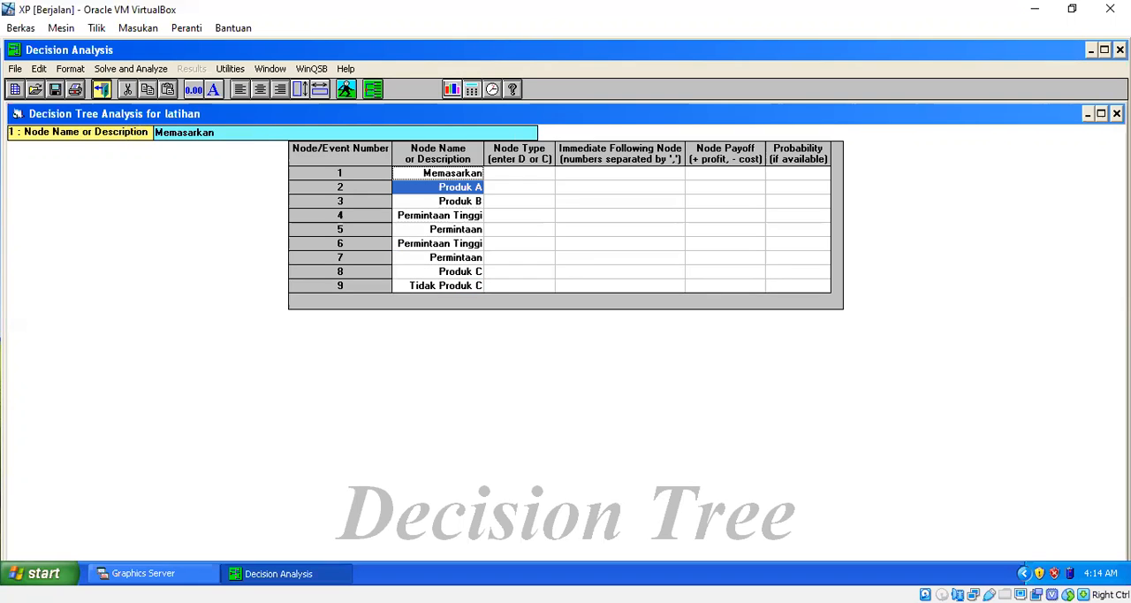
key(shift+Down)
key(shift+Down)
key(shift+Down)
key(shift+Down)
key(shift+Down)
key(shift+Down)
key(shift+Down)
key(shift+Right)
key(shift+Right)
key(shift+Right)
key(shift+Right)
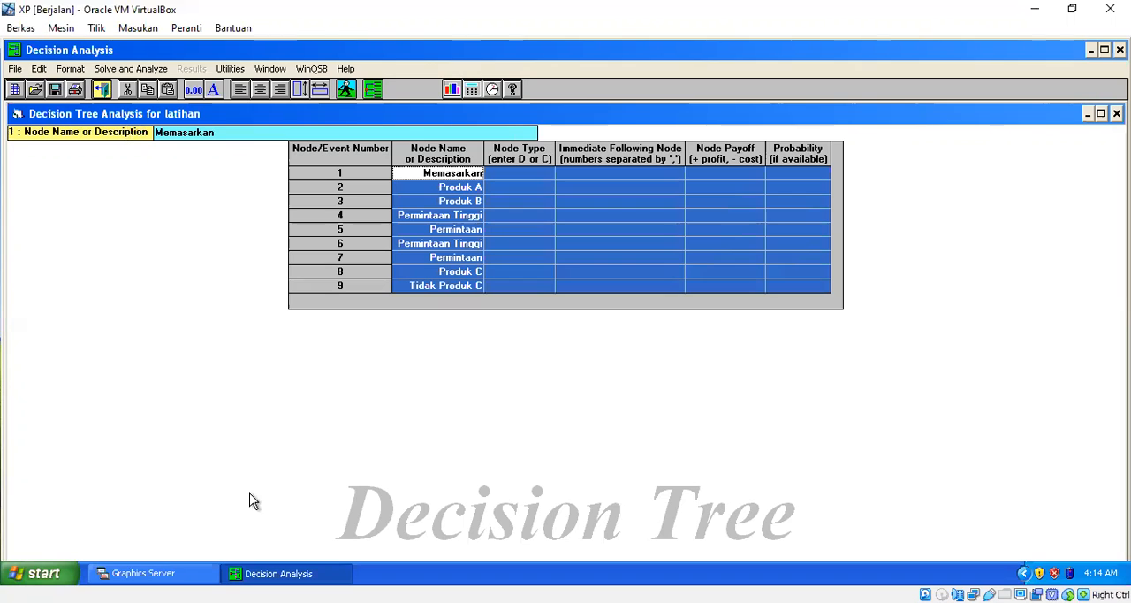
click(71, 68)
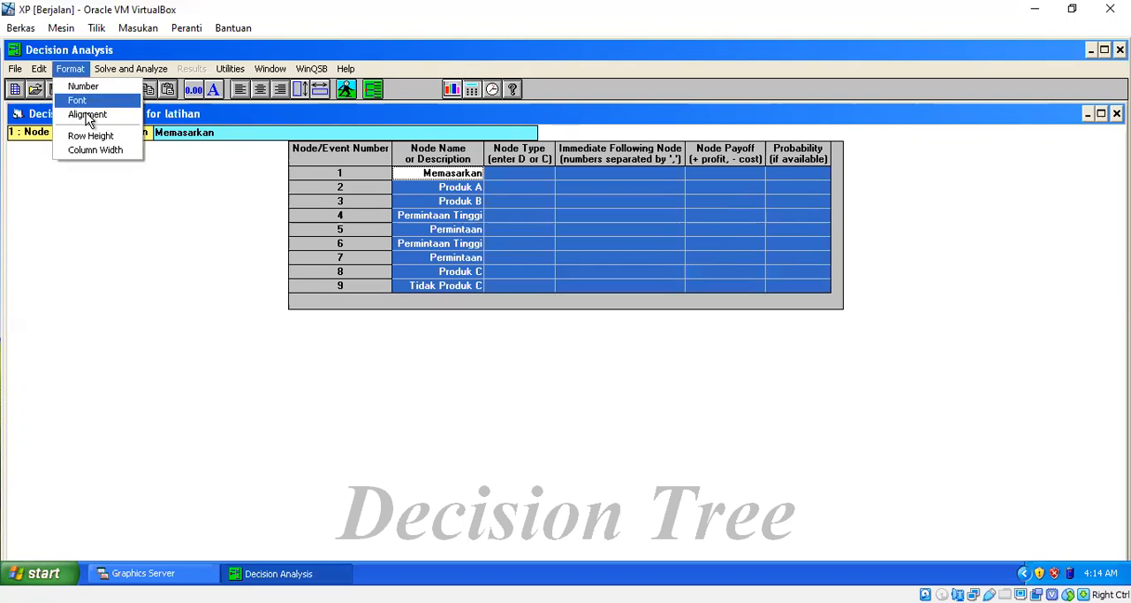
click(86, 97)
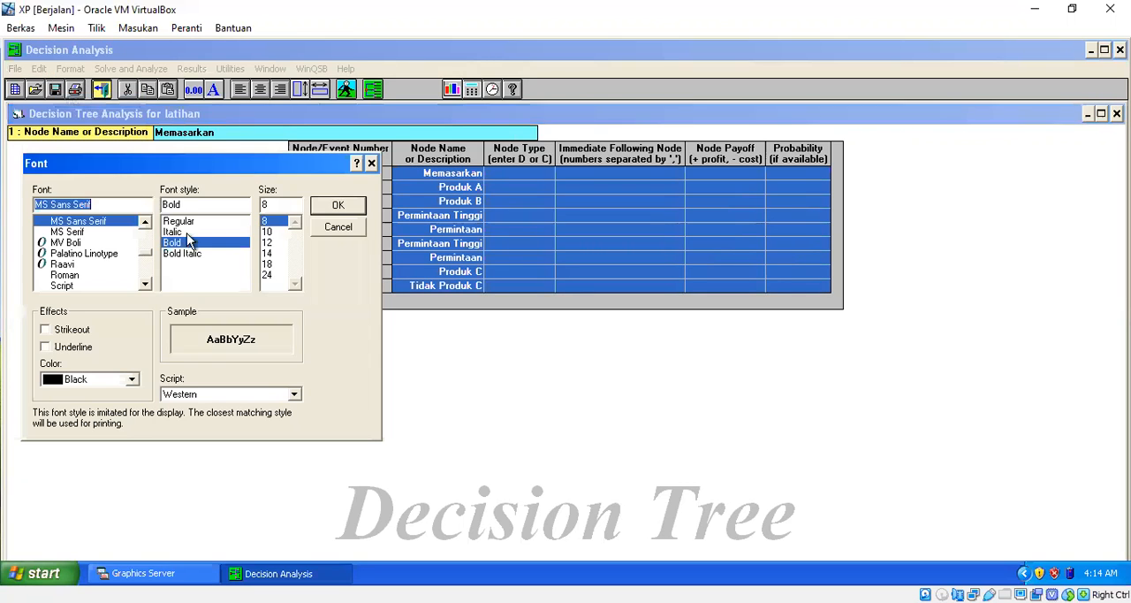
click(347, 212)
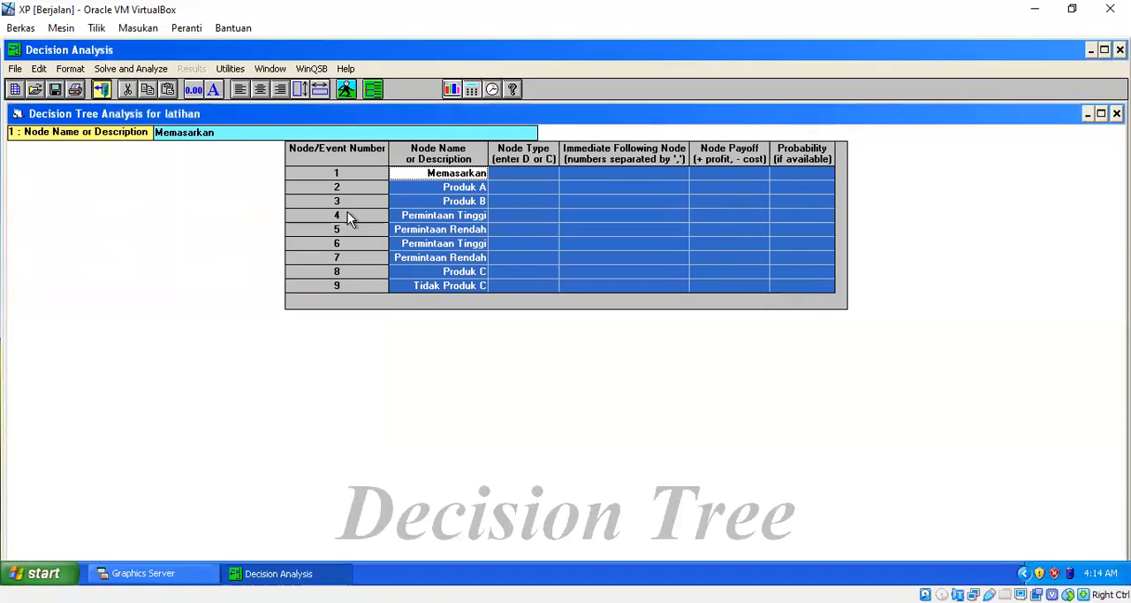
Set the node types of nodes 1 to 4 to D, C, C and D, leaving nodes 5 to 9 blank.
click(554, 248)
click(530, 174)
text(D)
key(Return)
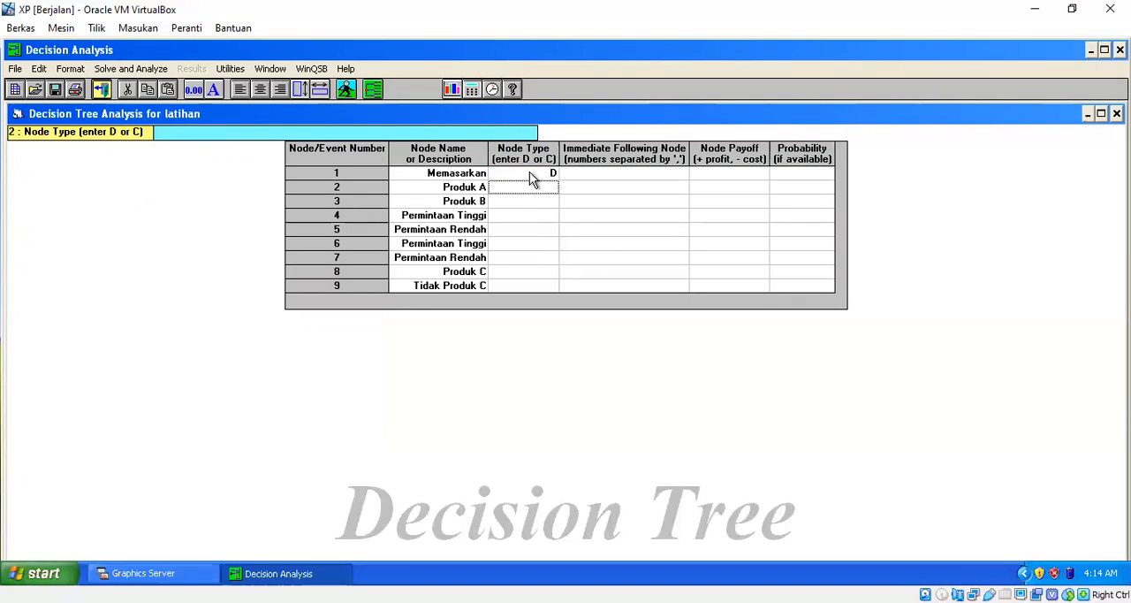
text(C)
key(Return)
text(C)
key(Return)
text(D)
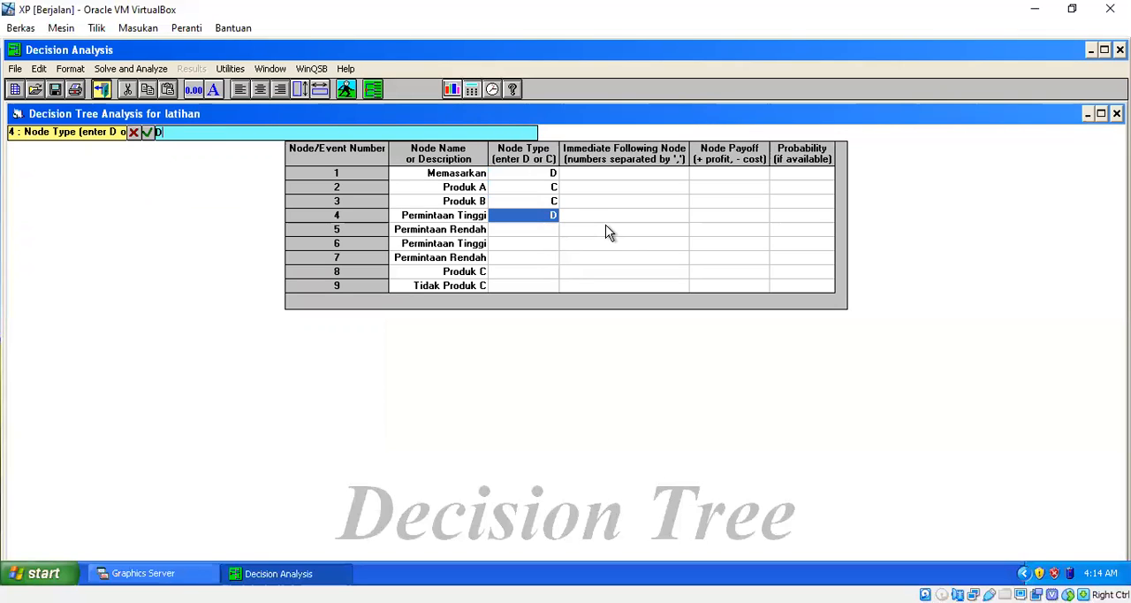
key(Return)
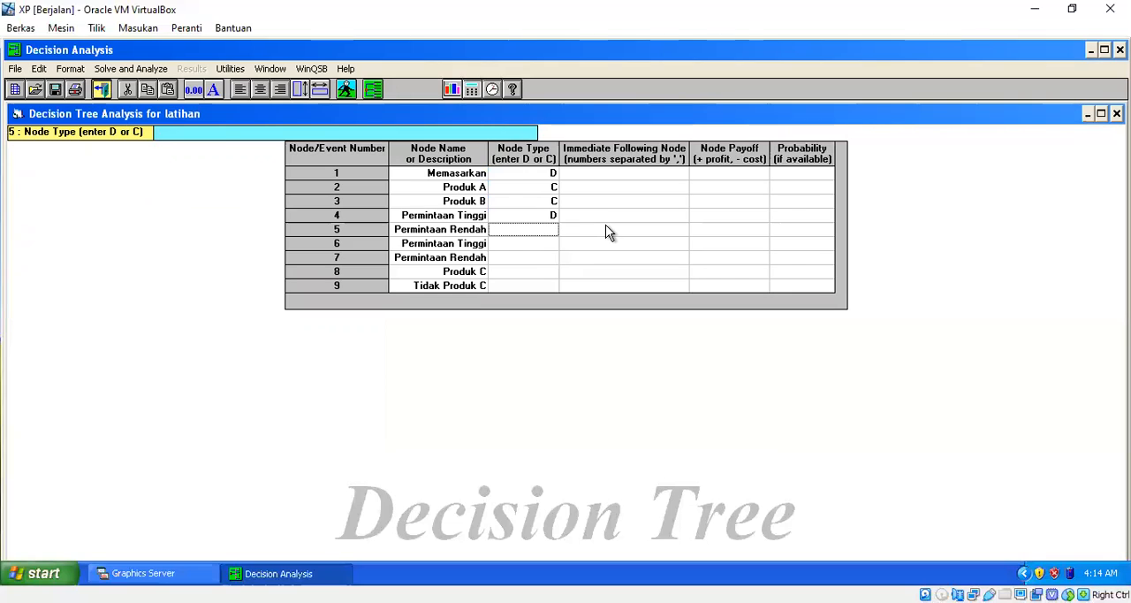
key(Down)
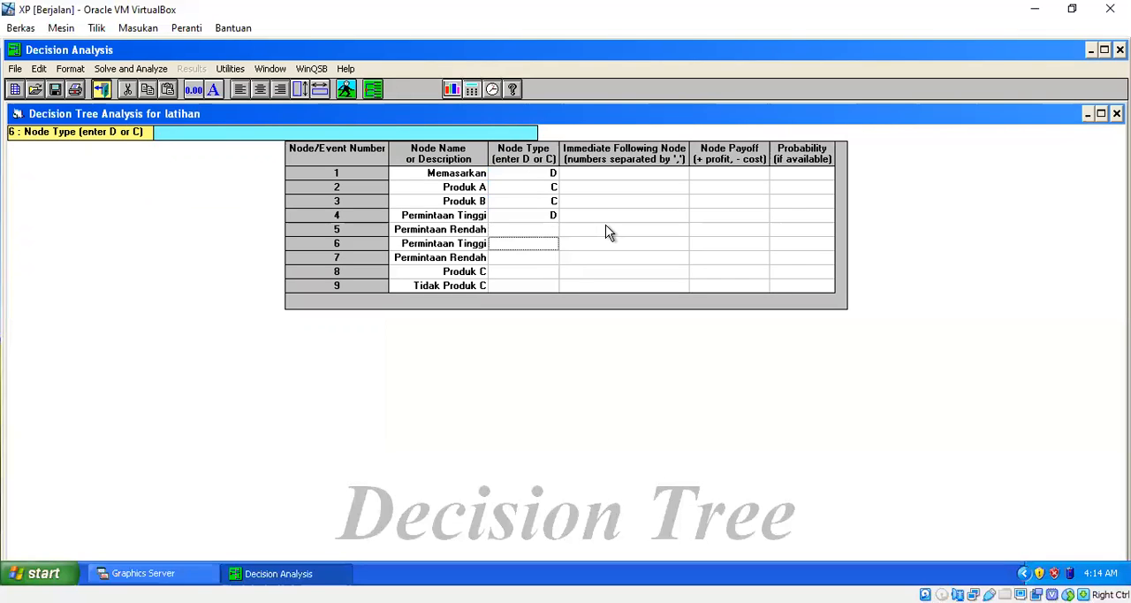
key(Down)
key(Down)
key(Down)
Enter the immediate following nodes 2,3 for Memasarkan and 4,5 for Produk A.
key(Right)
key(Up)
key(Up)
key(Up)
key(Up)
key(Up)
key(Up)
key(Up)
key(Up)
text(2,3)
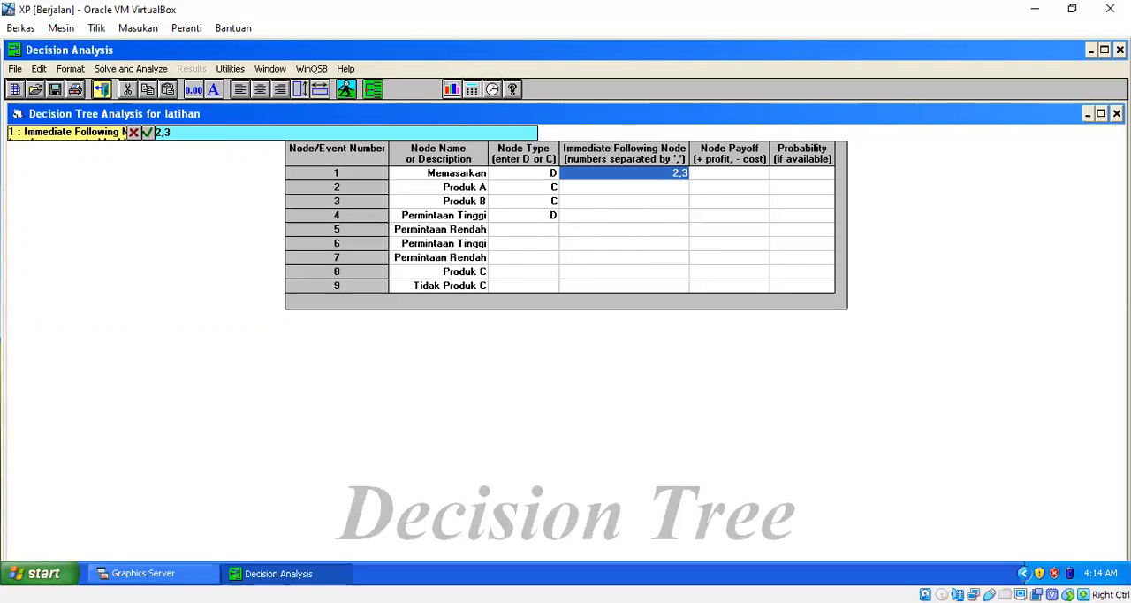
key(Return)
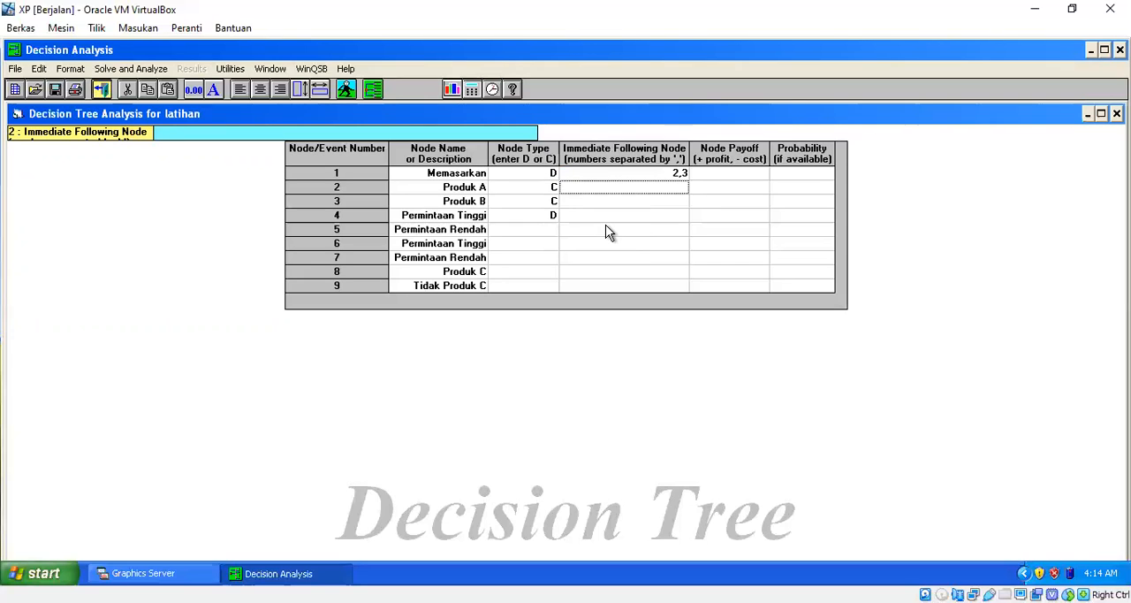
text(4,5)
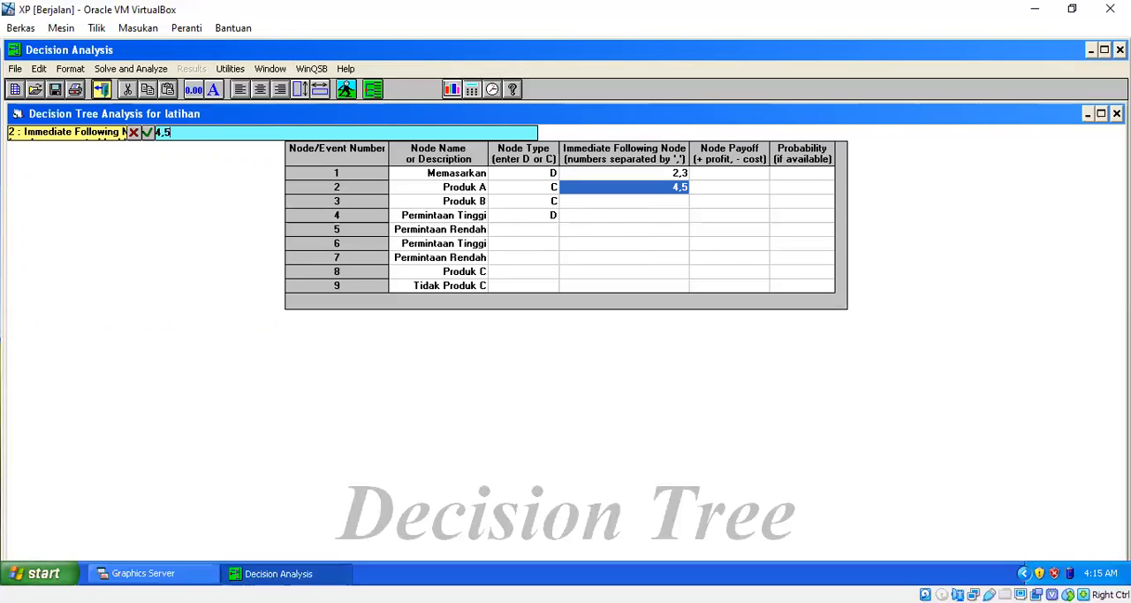
key(Return)
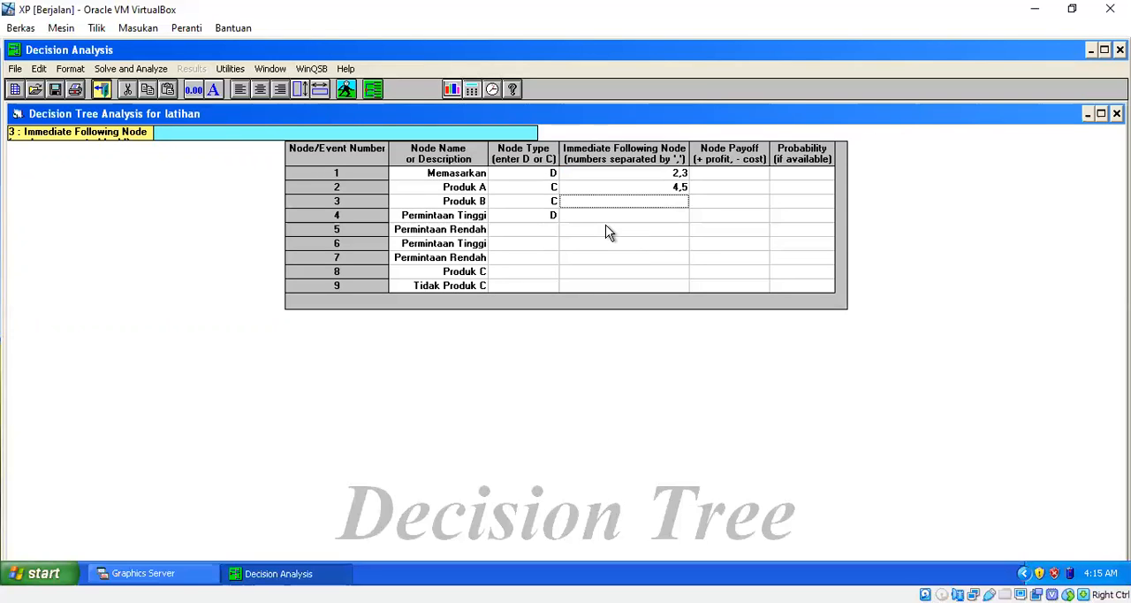
Enter the immediate following nodes 6,7 for Produk B and 8,9 for Permintaan Tinggi at node 4.
text(6,7)
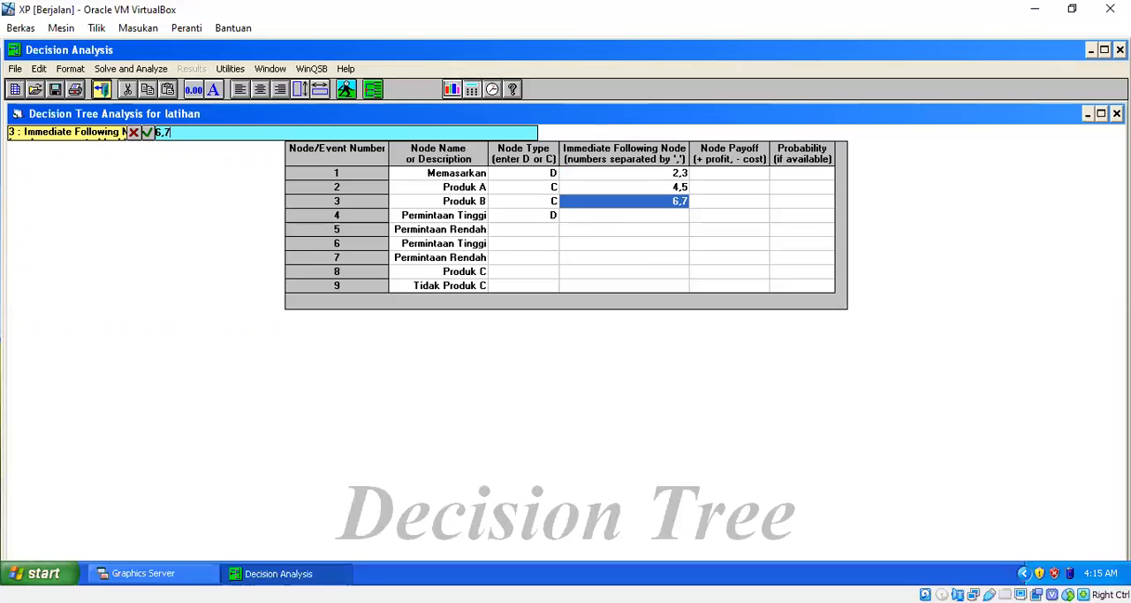
key(Return)
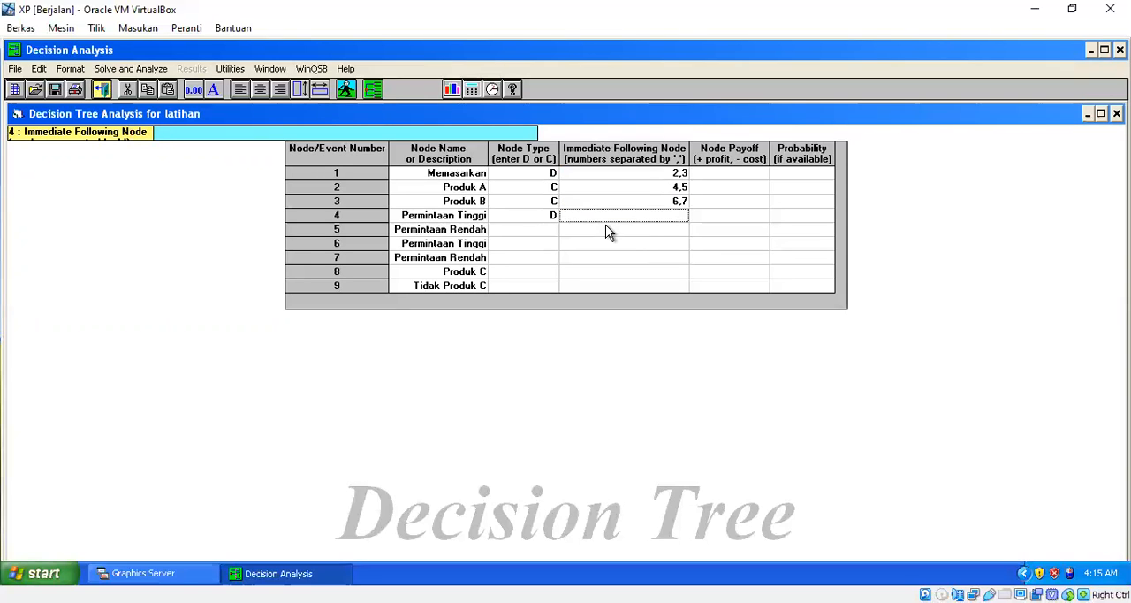
text(8,9)
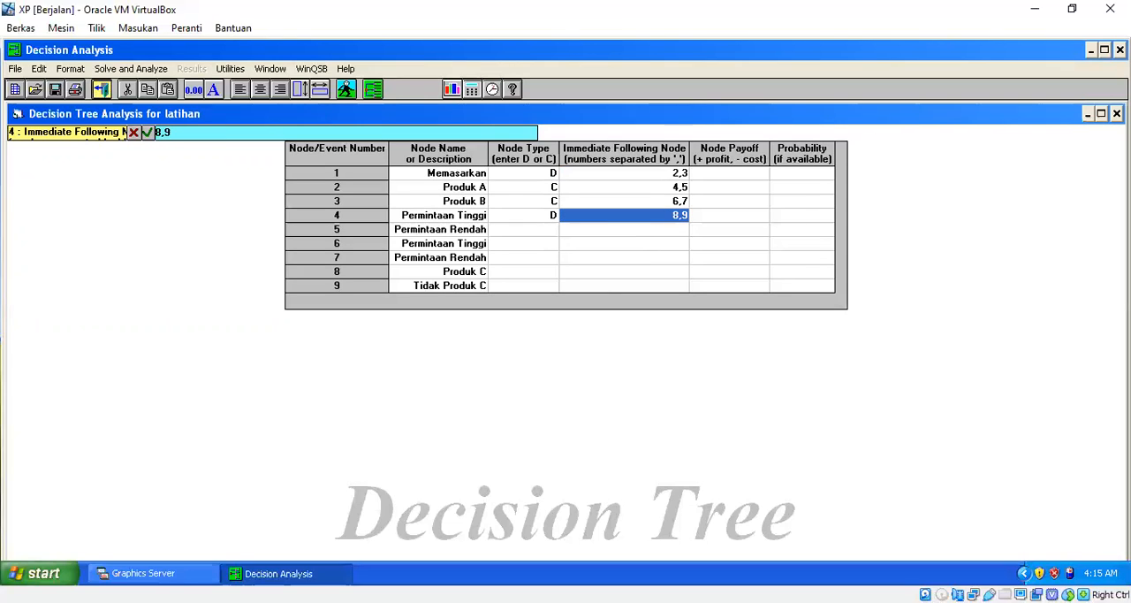
key(Return)
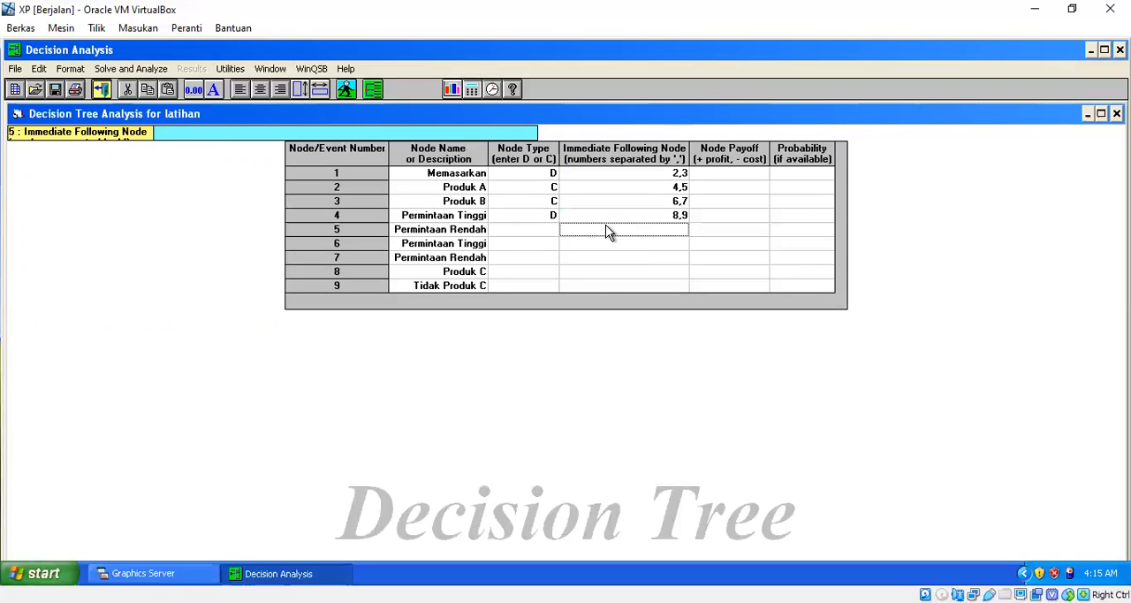
key(Tab)
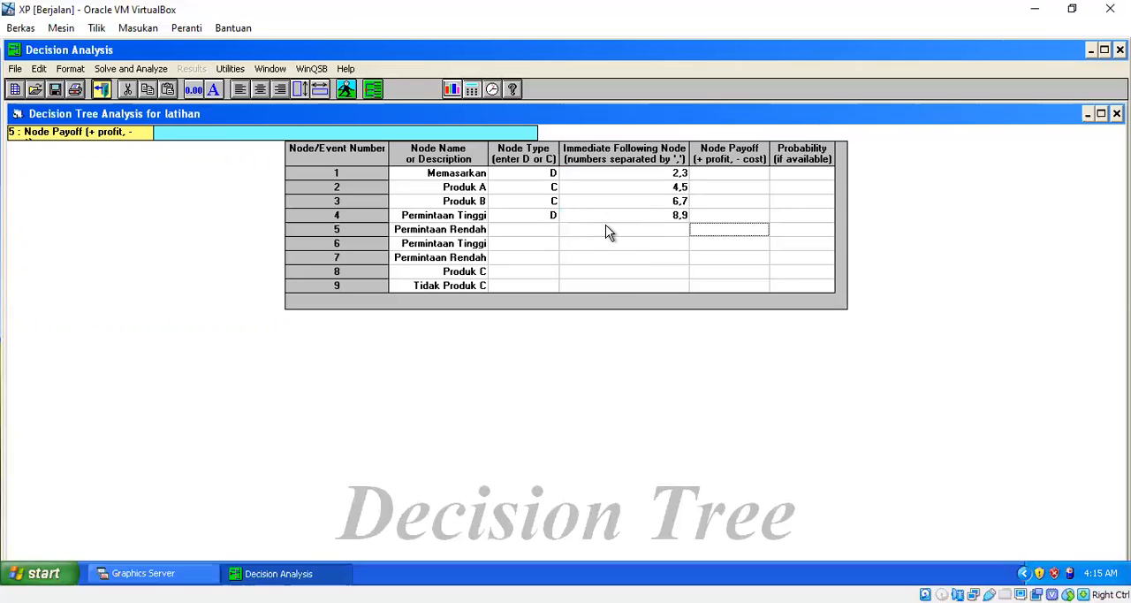
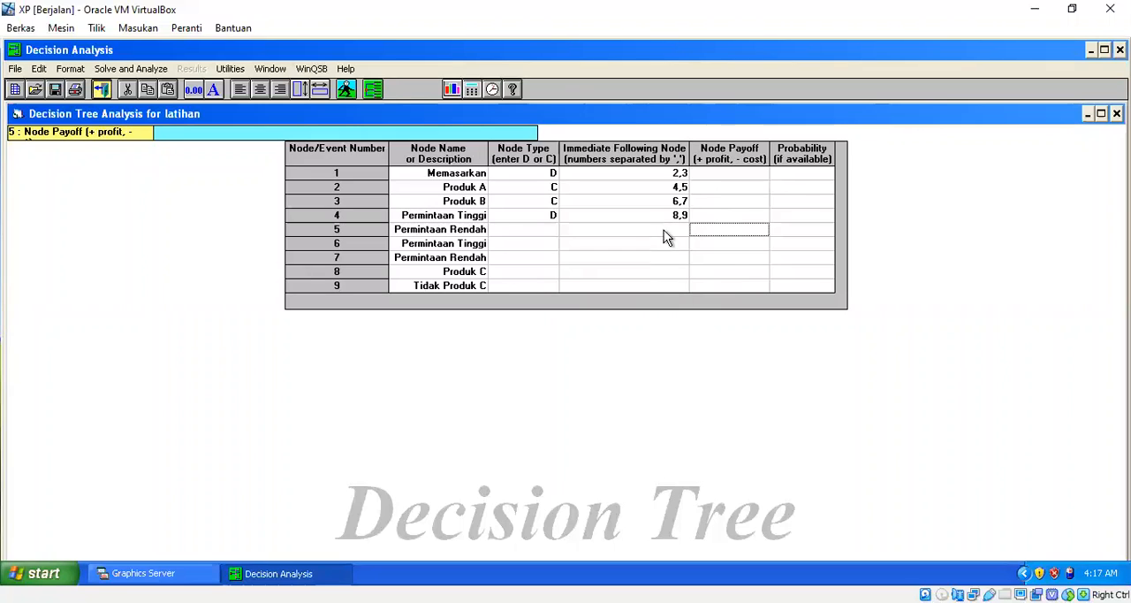
Enter a node payoff of 6000 and a probability of 0.6 for Permintaan Tinggi at node 4.
click(730, 215)
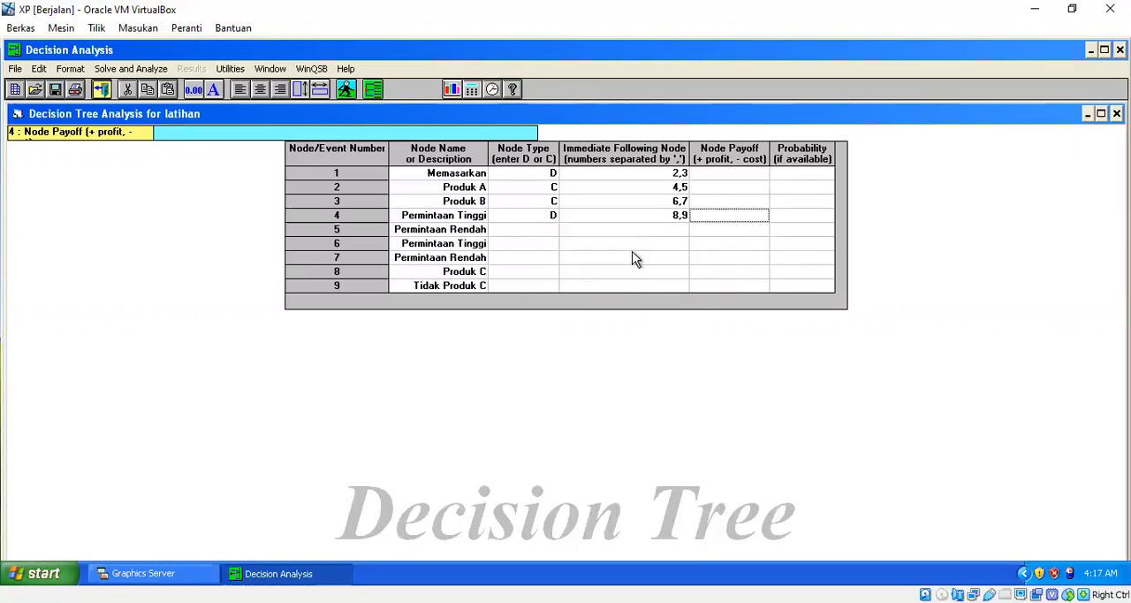
click(305, 602)
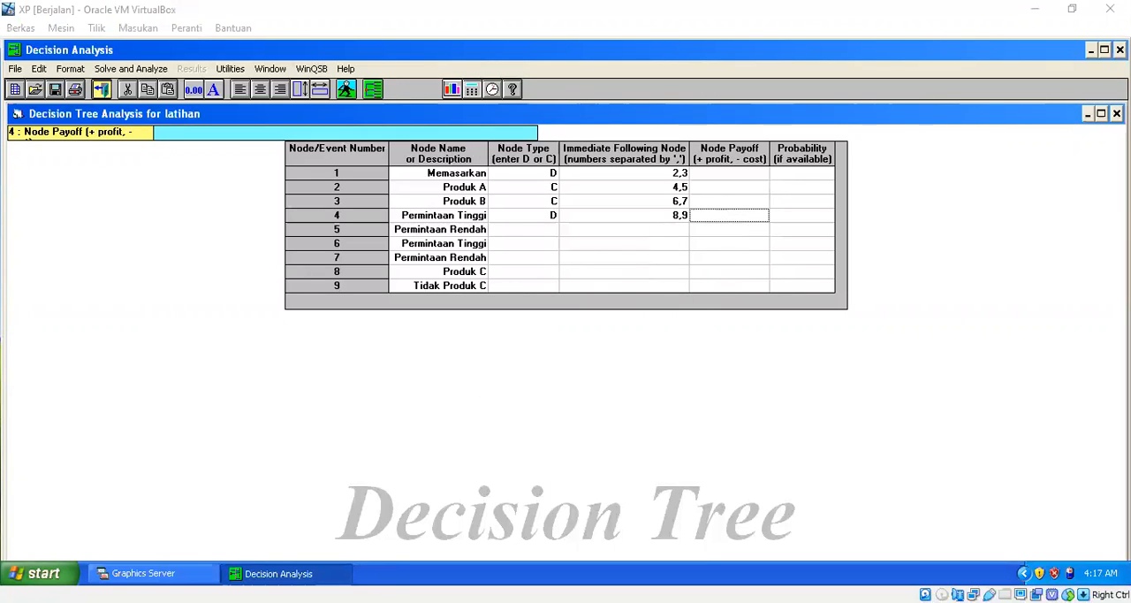
click(305, 602)
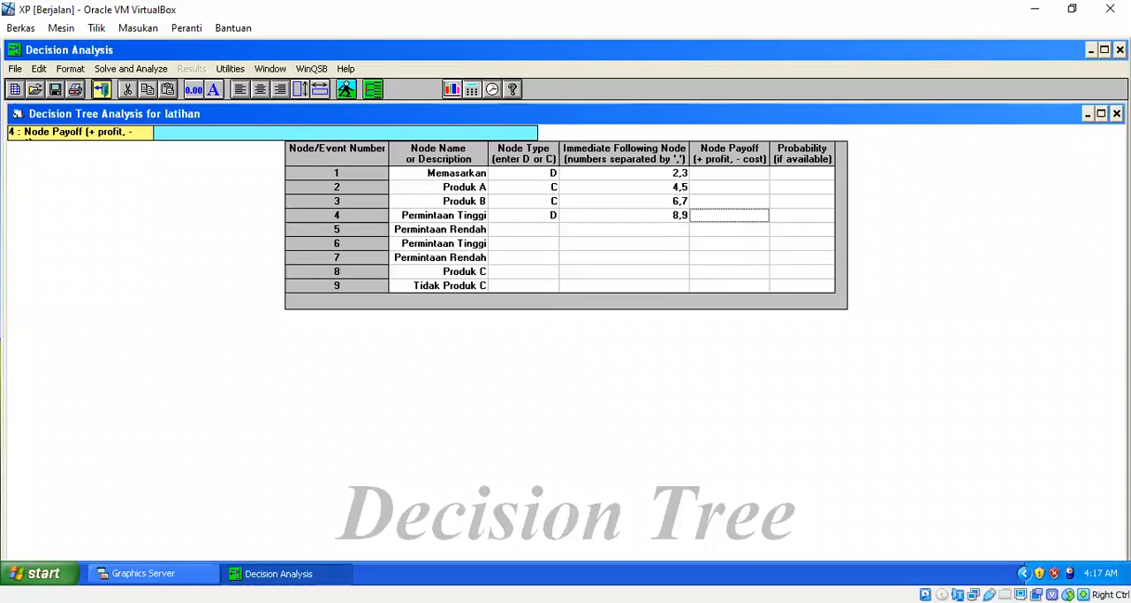
click(305, 602)
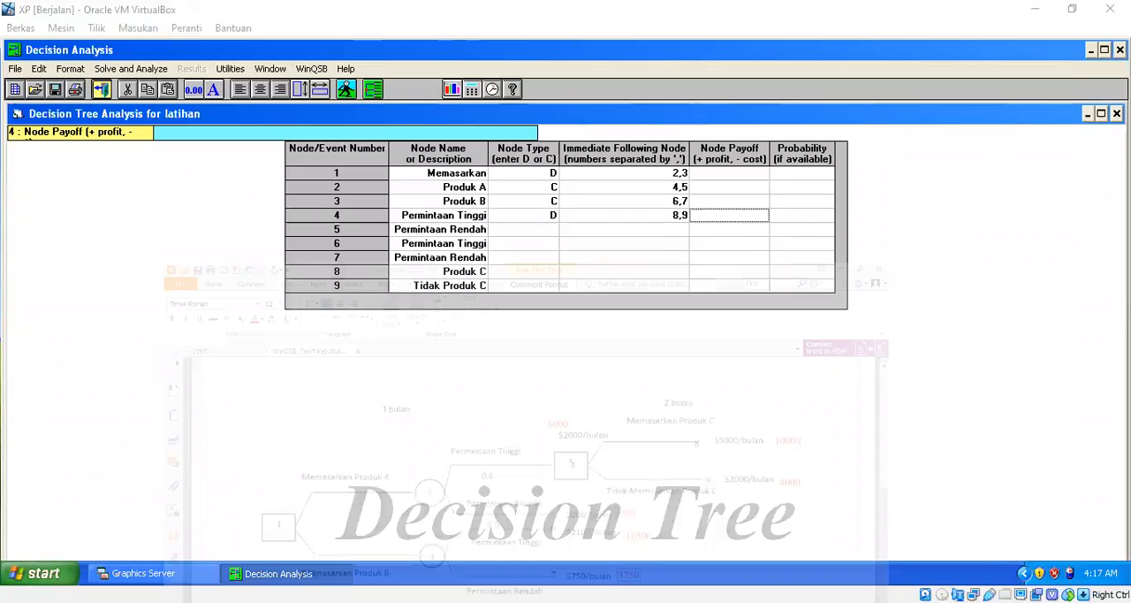
text(6000)
key(Return)
text(0.6)
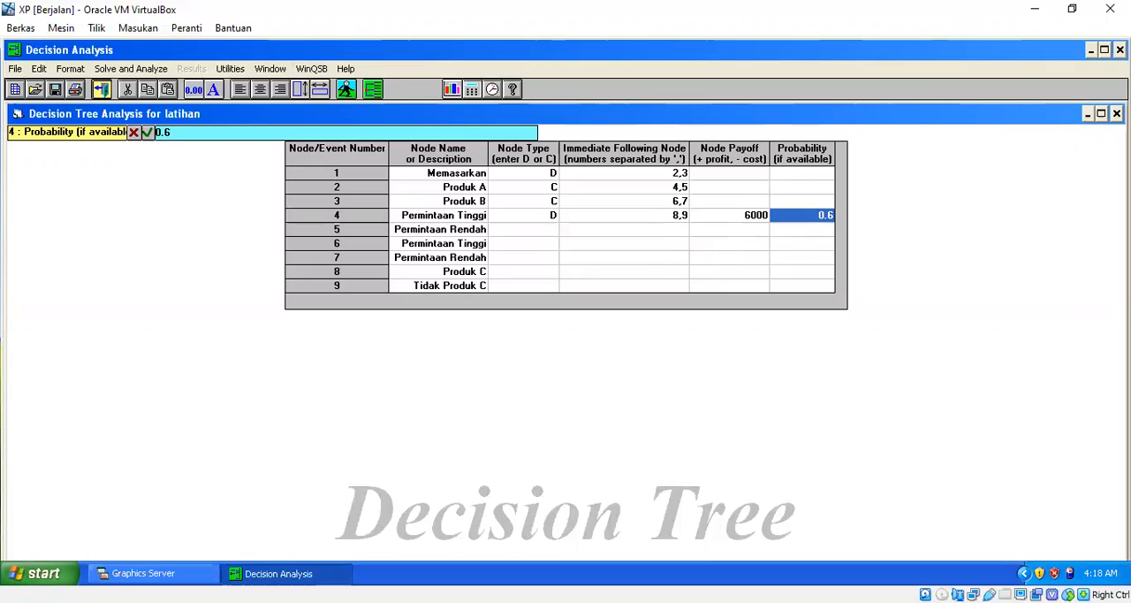
key(Return)
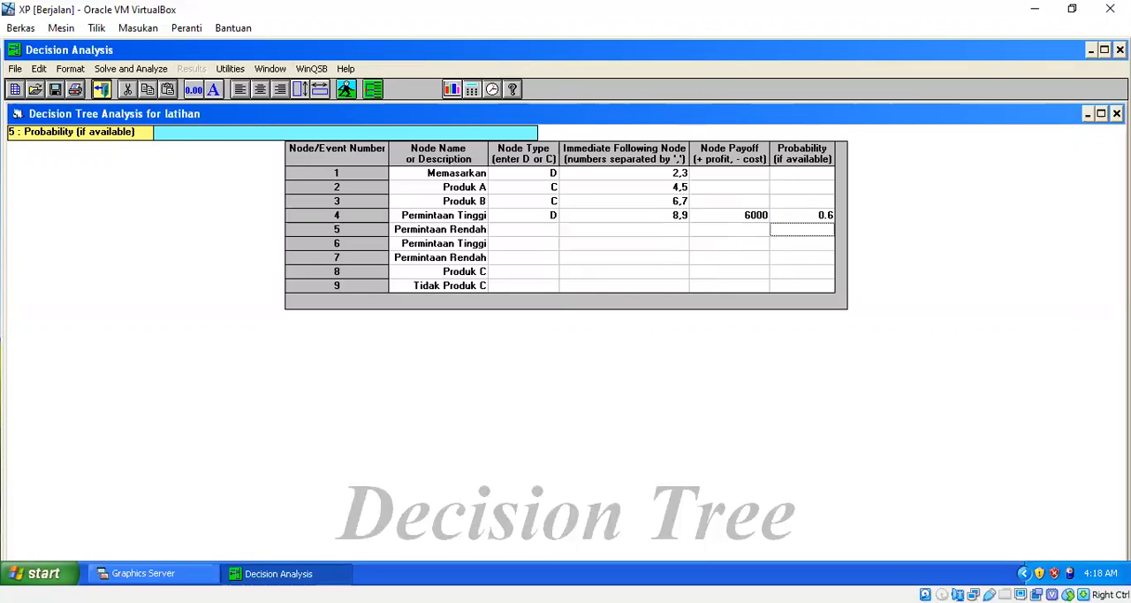
Enter a probability of 0.4 and a node payoff of 4000 for Permintaan Rendah at node 5.
text(0.4)
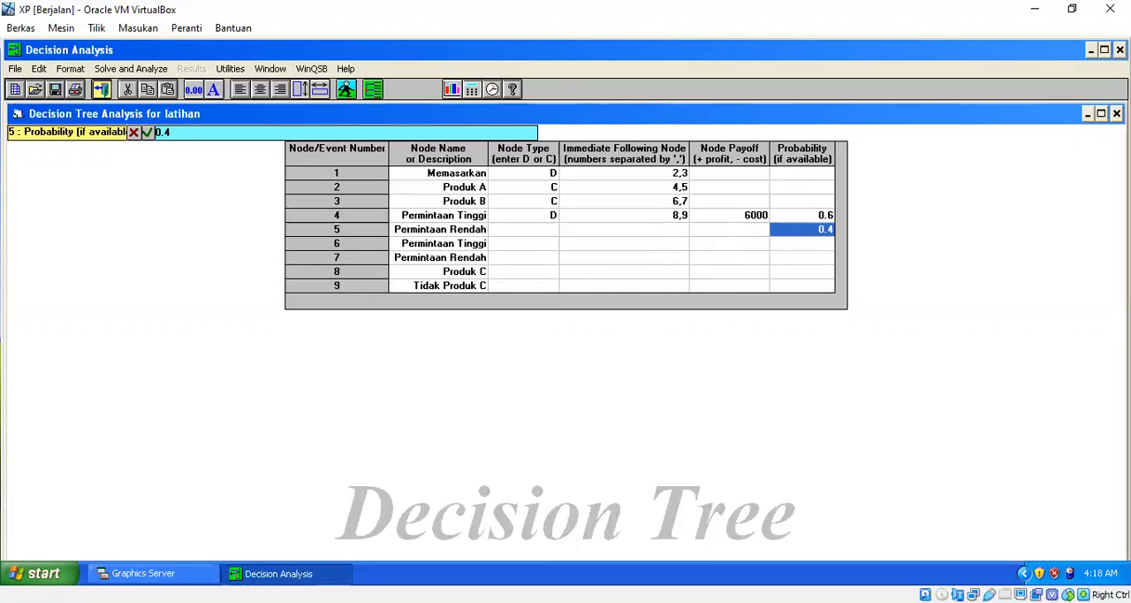
key(Return)
key(Up)
key(Left)
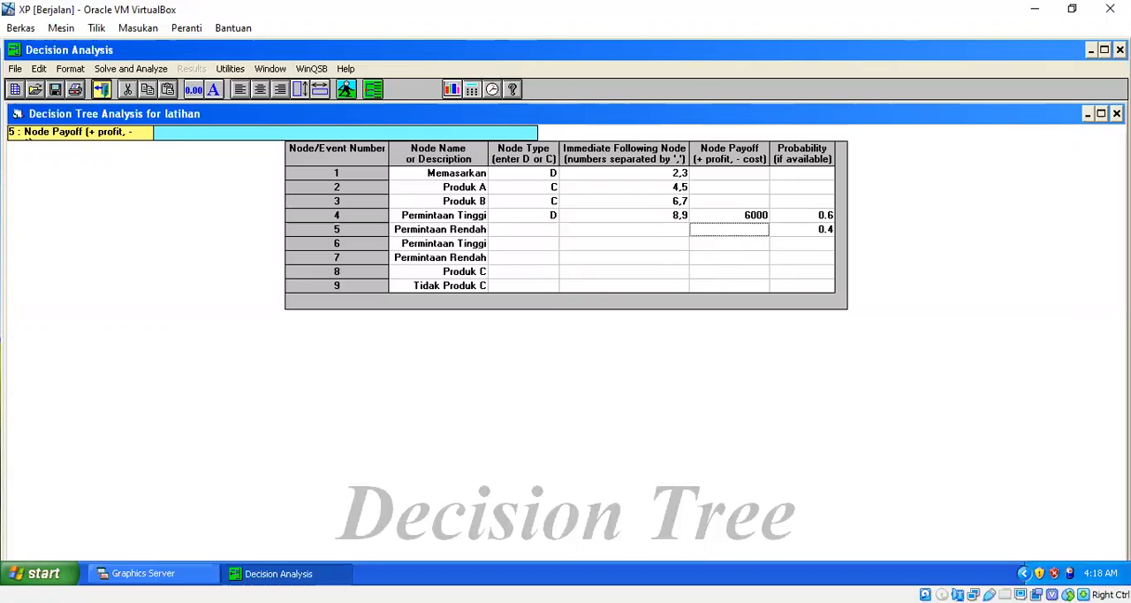
key(alt+Tab)
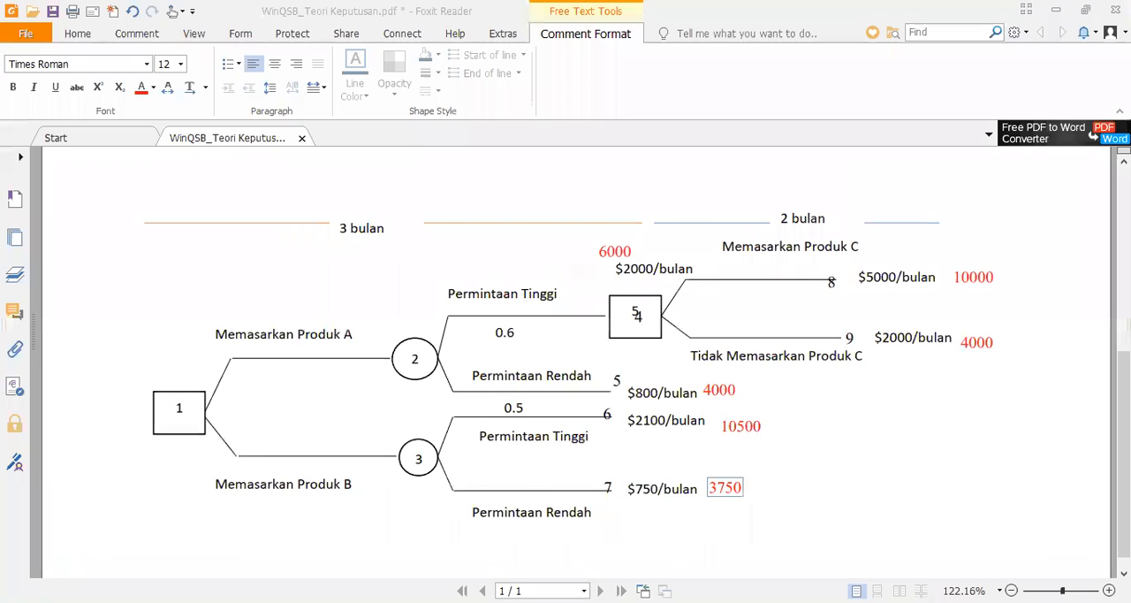
key(alt+Tab)
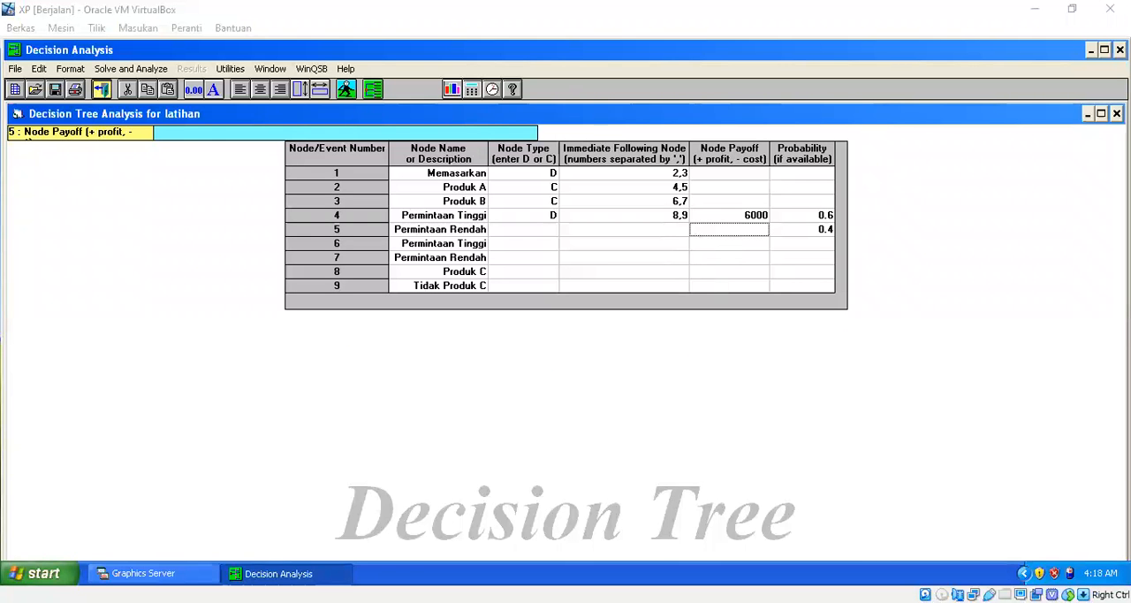
text(4000)
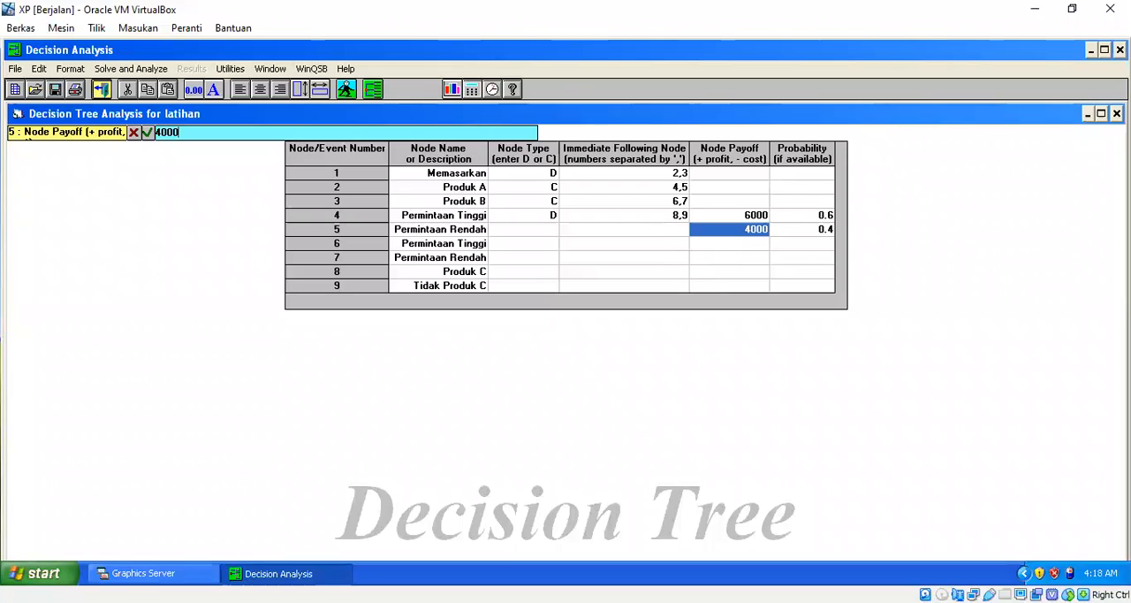
key(Return)
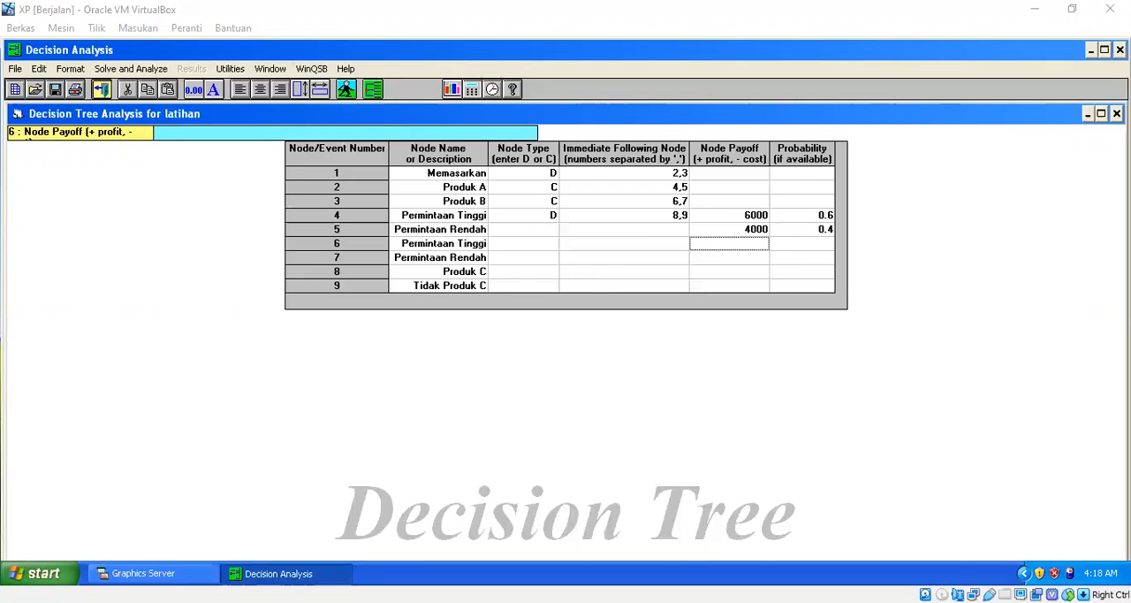
Enter a node payoff of 10500 and a probability of 0.5 for Permintaan Tinggi at node 6.
key(alt+Tab)
key(alt+Tab)
text(10500)
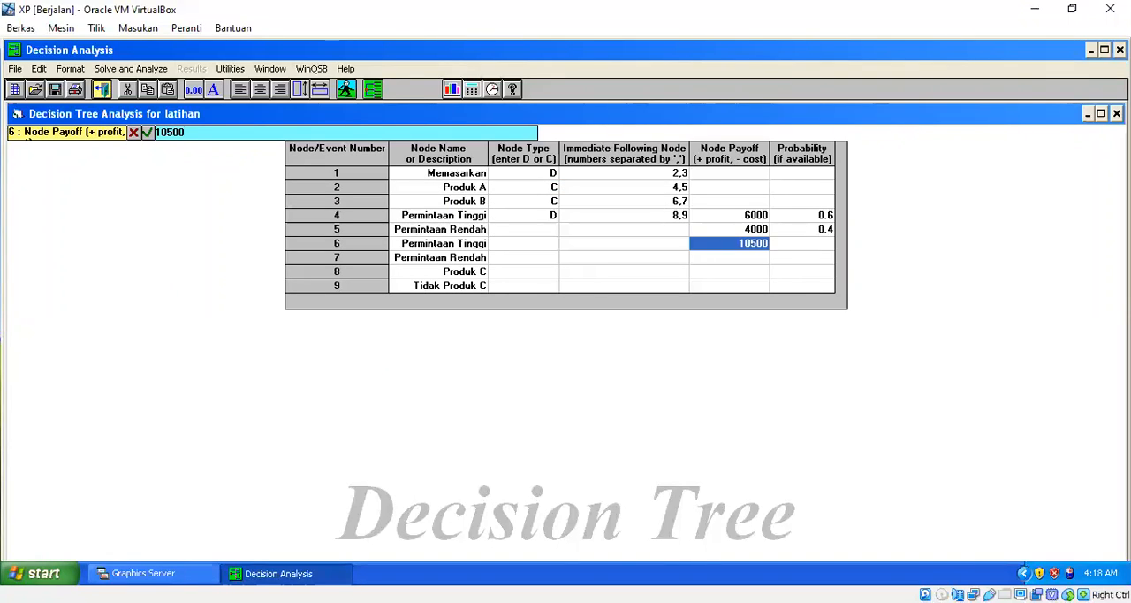
key(Tab)
text(0.)
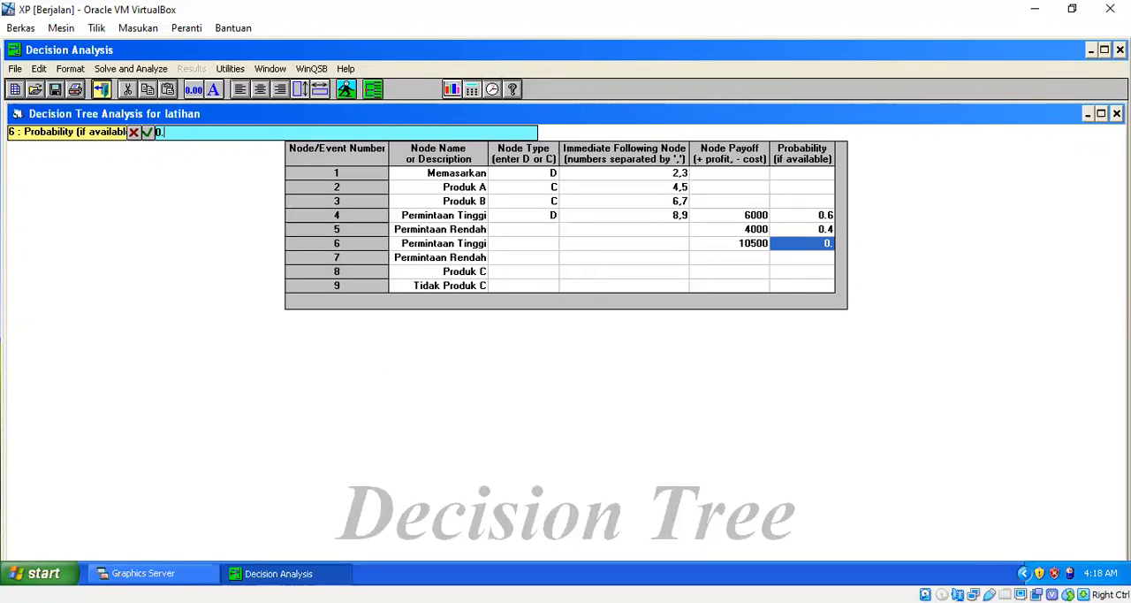
text(5)
key(Return)
Enter a node payoff of 3750 and a probability of 0.5 for Permintaan Rendah at node 7.
key(Left)
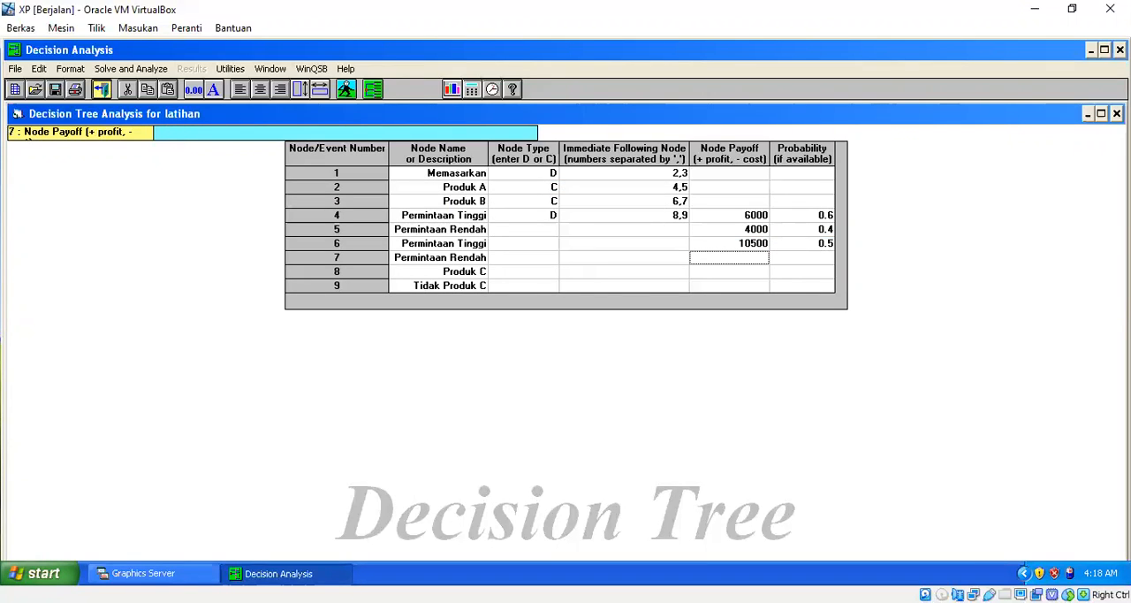
key(alt+Tab)
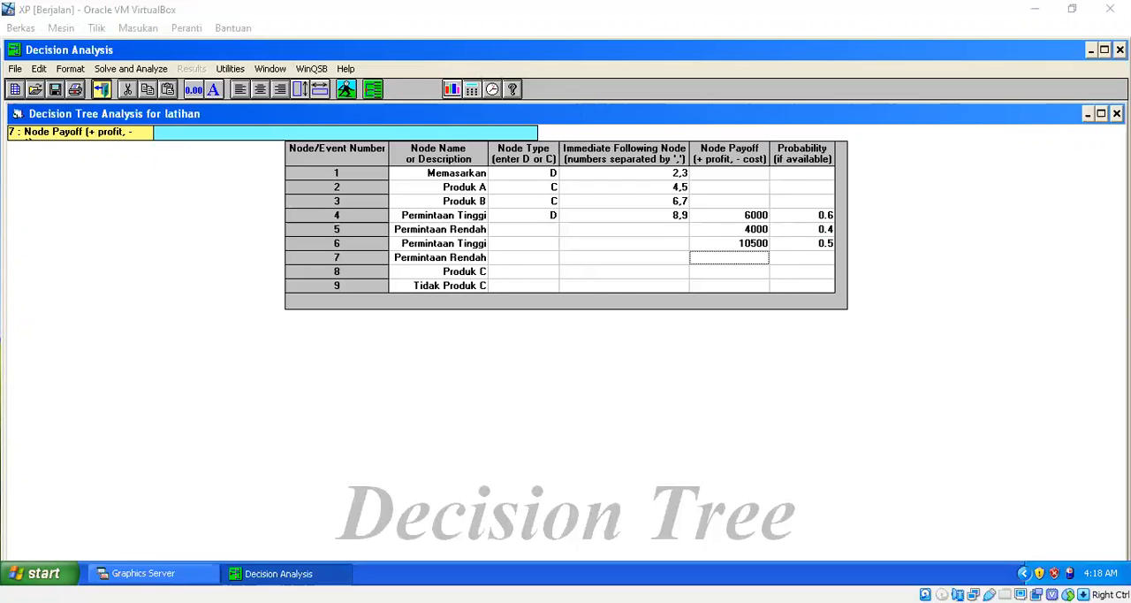
key(alt+Tab)
text(3750)
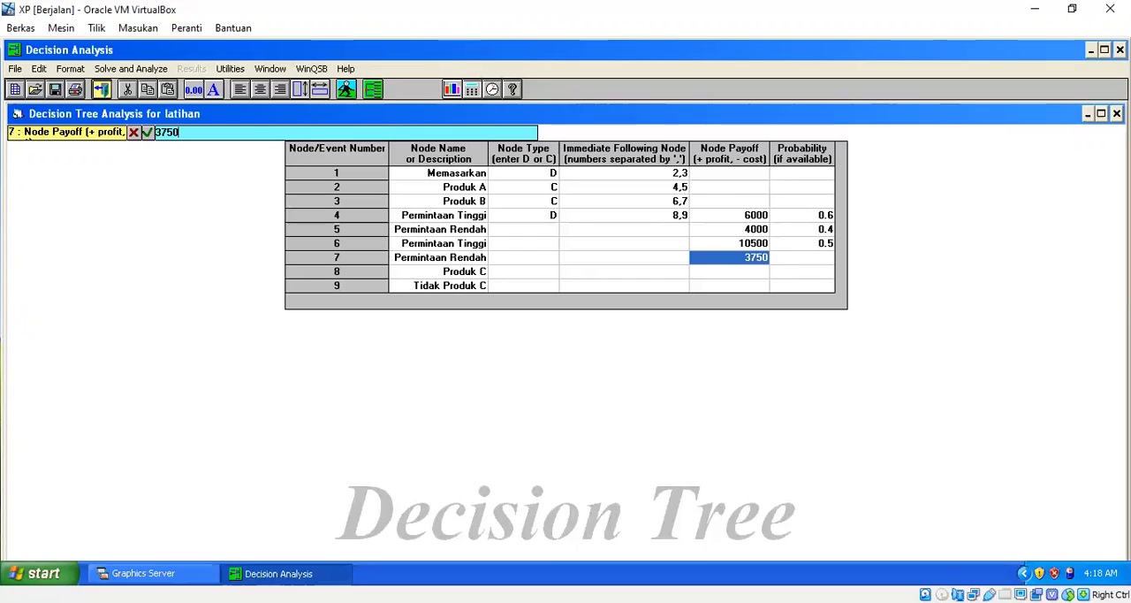
key(Tab)
text(0.5)
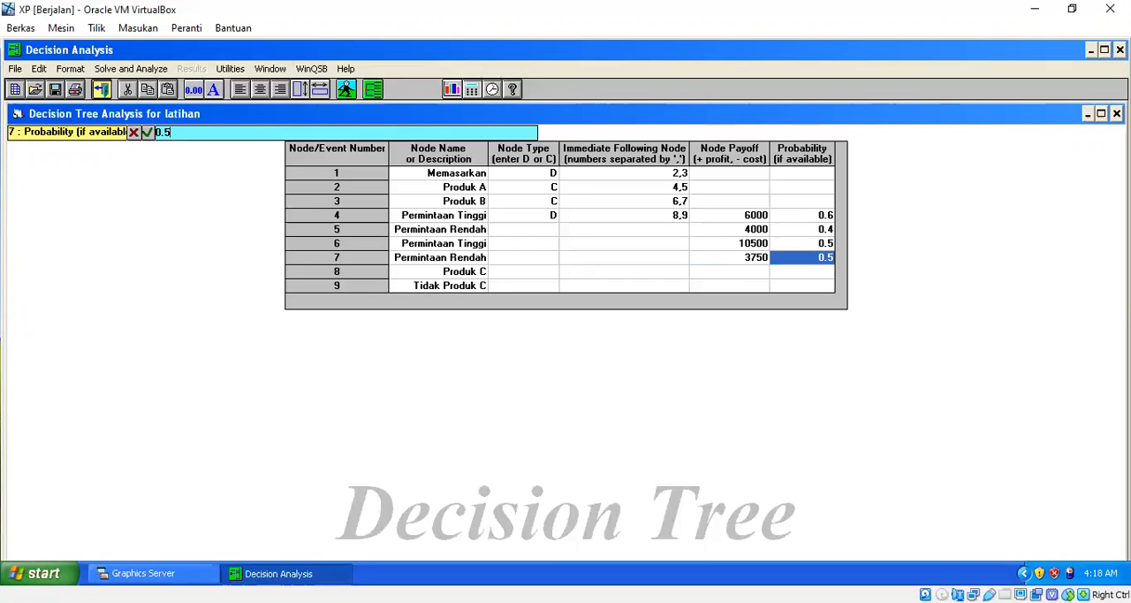
key(Down)
Enter a node payoff of 10000 for Produk C at node 8, leaving its probability blank.
key(Left)
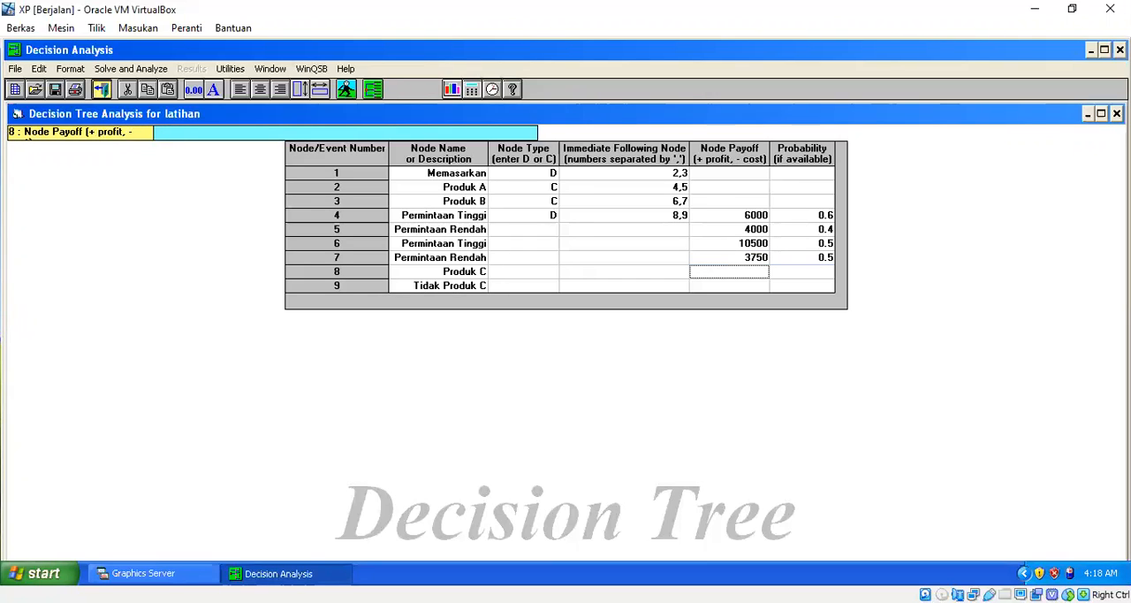
key(alt+Tab)
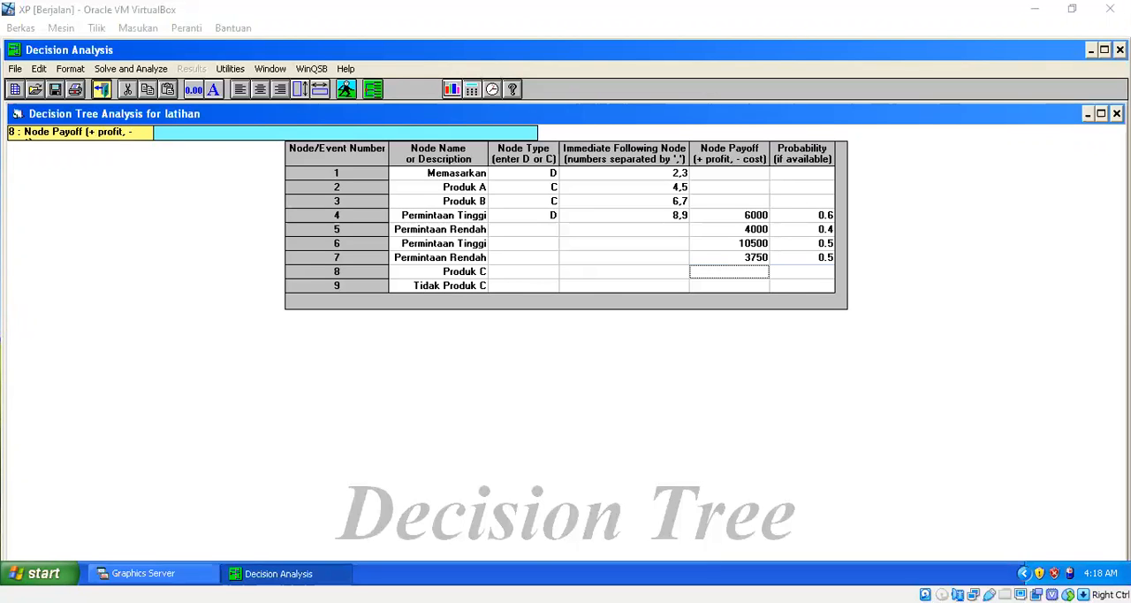
key(alt+Tab)
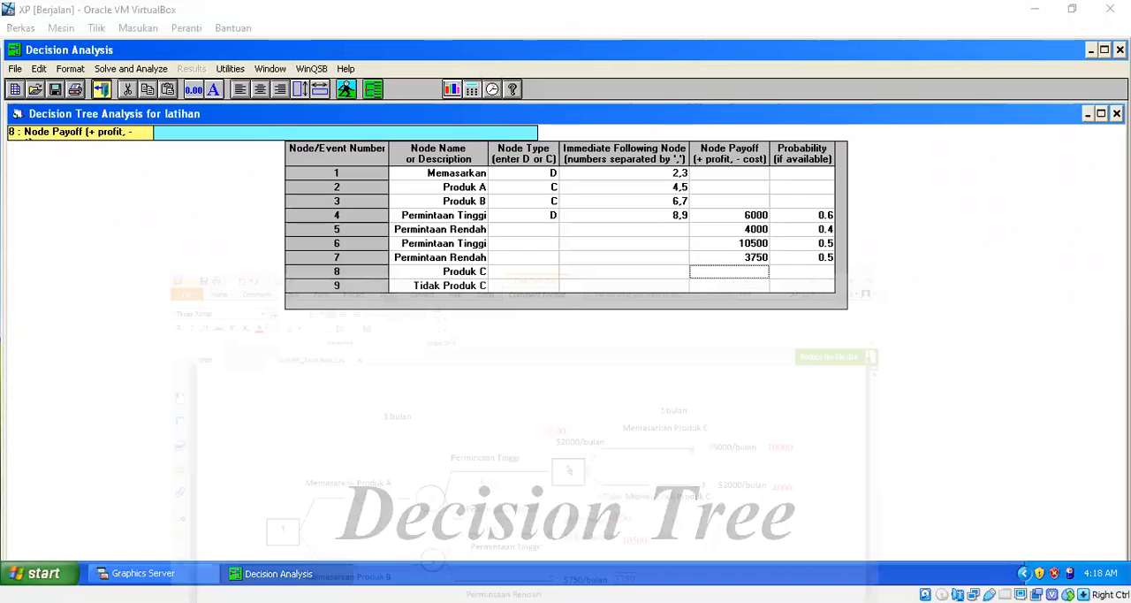
text(10000)
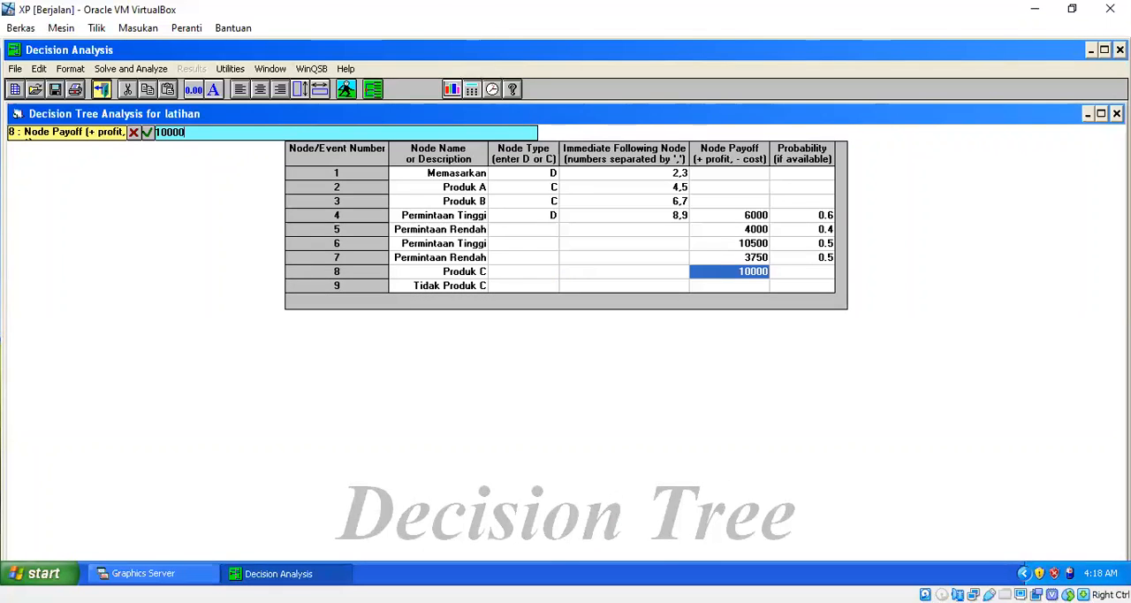
key(Tab)
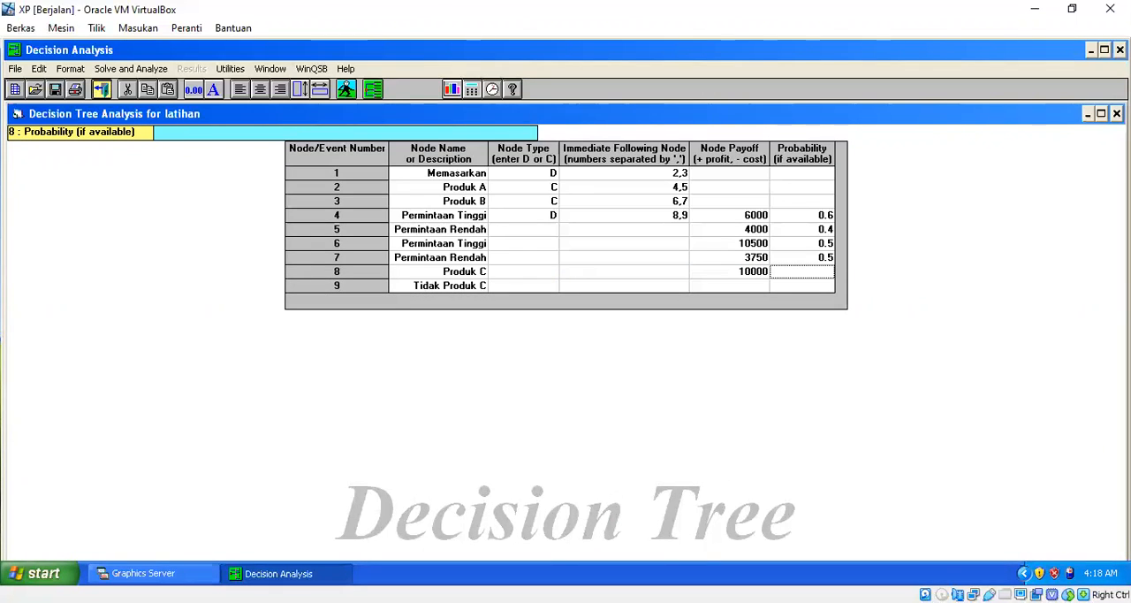
Check the tree diagram in the PDF and enter a node payoff of 4000 for Tidak Produk C at node 9.
key(alt+Tab)
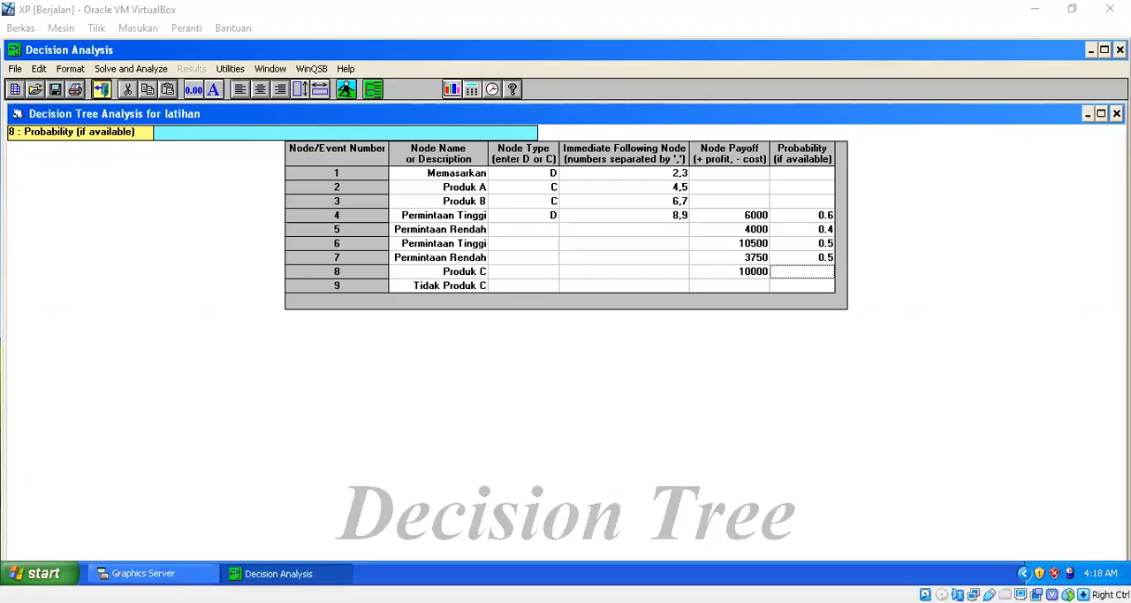
key(alt+Tab)
key(alt+Tab)
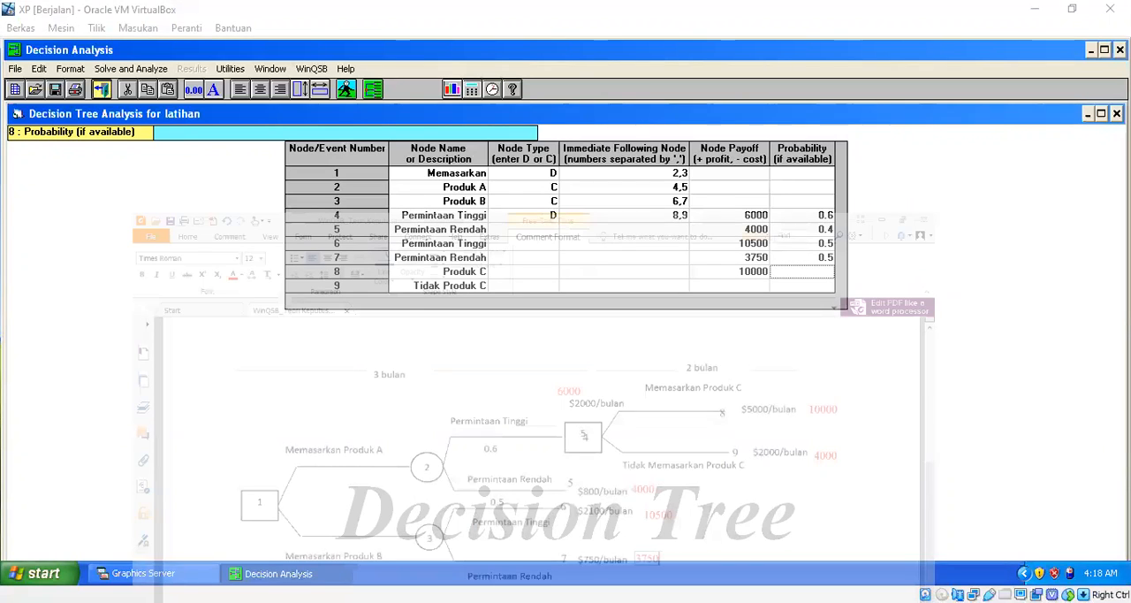
key(alt+Tab)
click(729, 285)
text(4000)
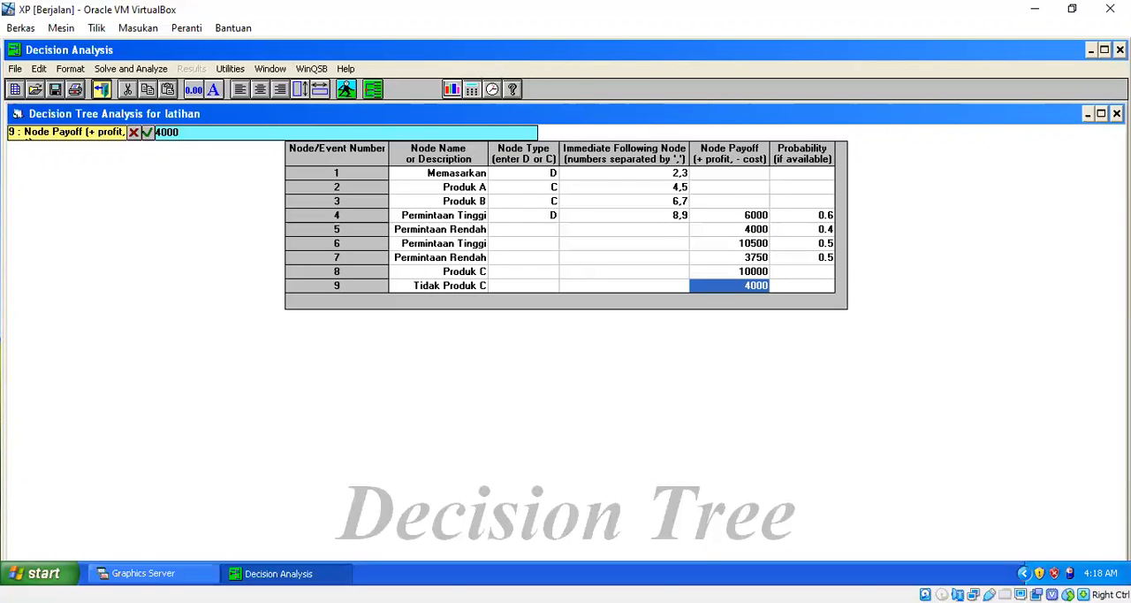
key(Tab)
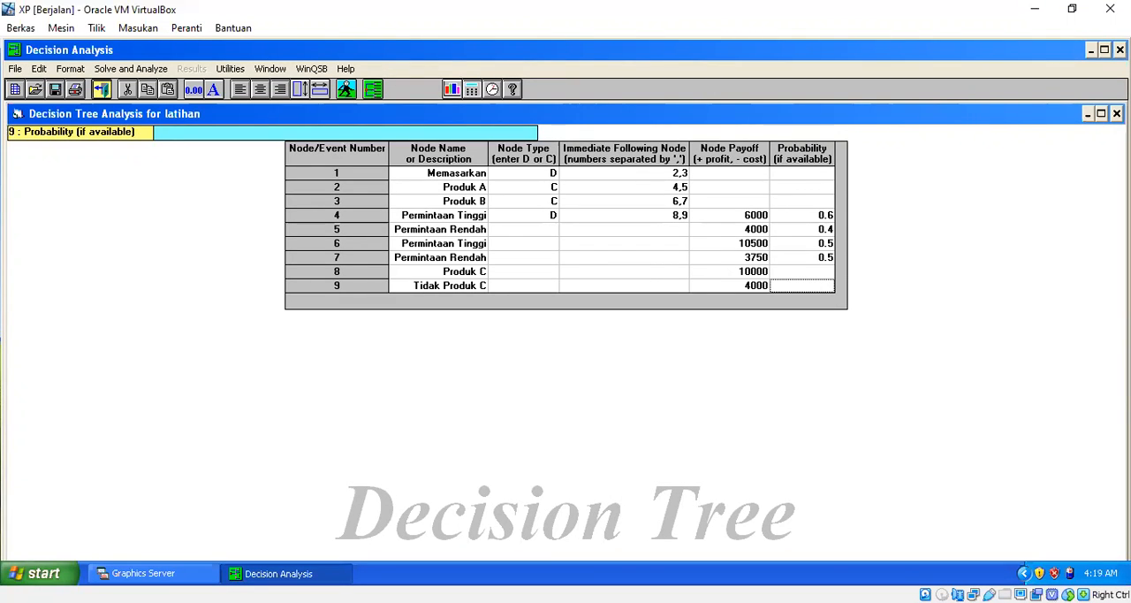
Save the problem under the file name LATIHAN.DAA in the winqsb folder, overwriting the existing file.
click(16, 70)
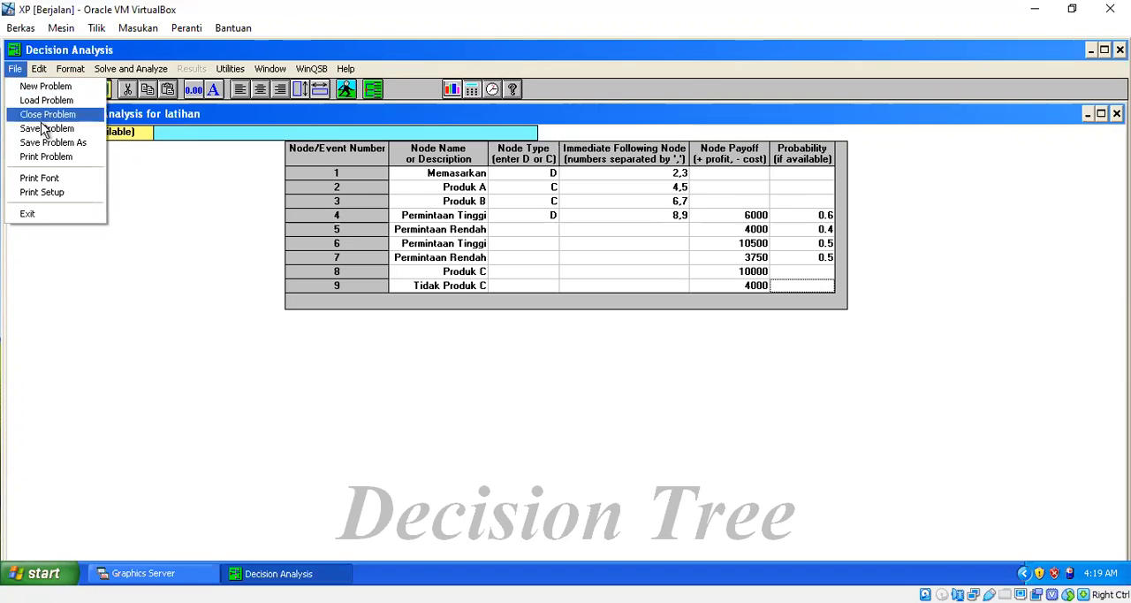
click(45, 143)
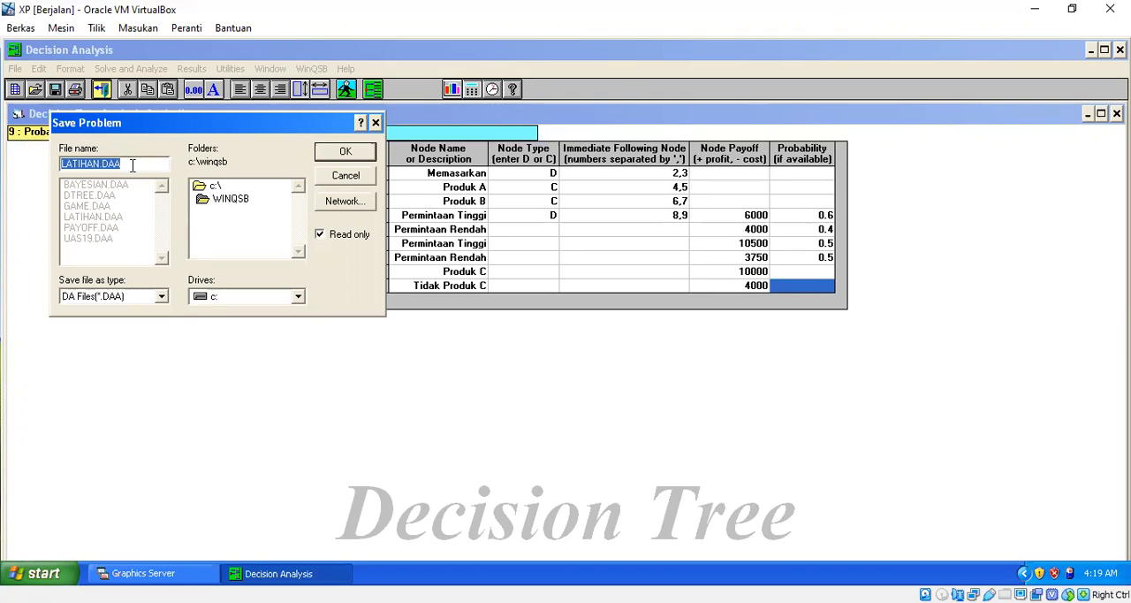
key(Return)
key(Tab)
key(Return)
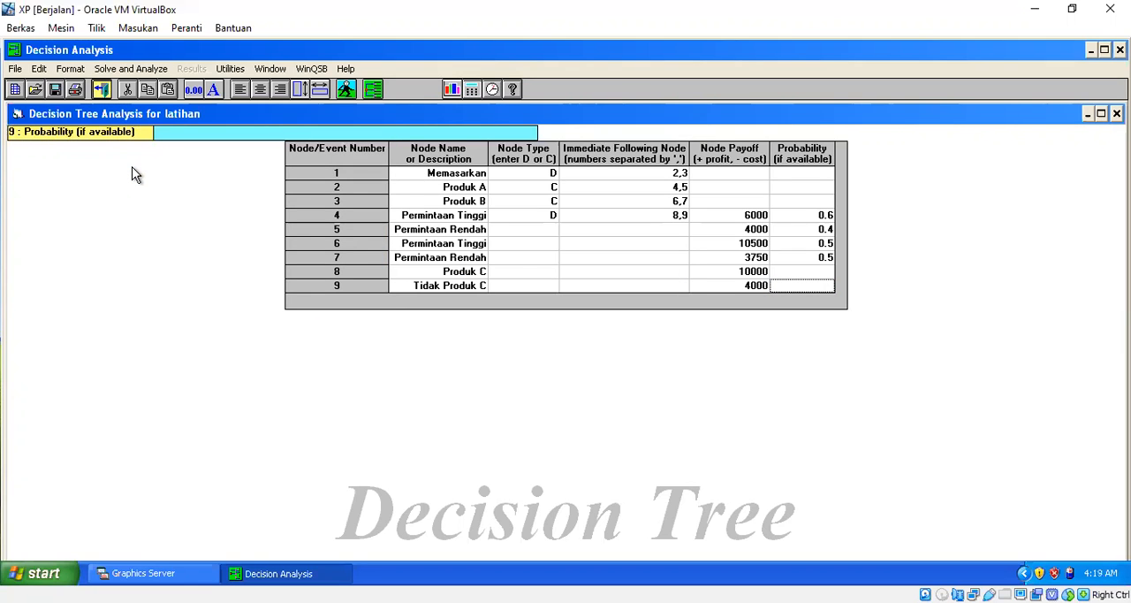
Draw the decision tree with node numbers, names and expected values, and return to the problem table.
click(146, 71)
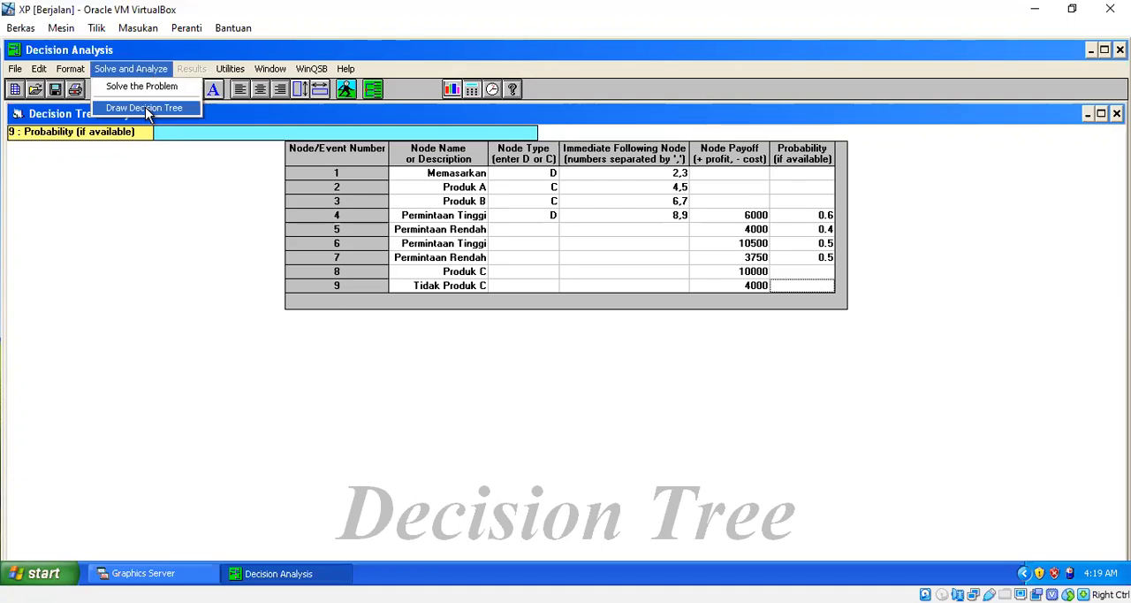
click(146, 109)
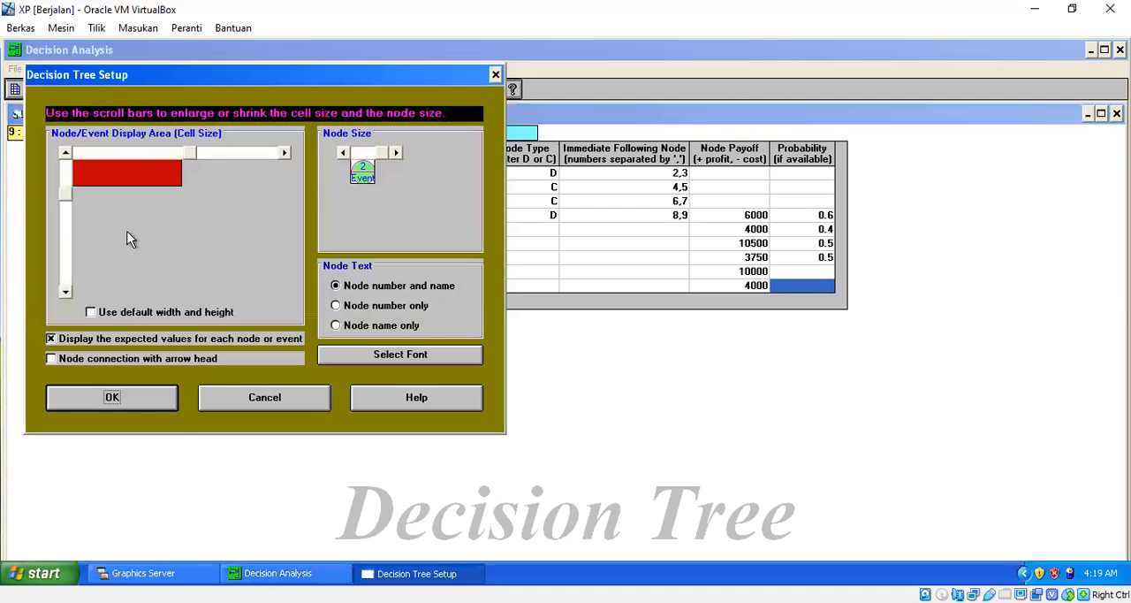
click(131, 407)
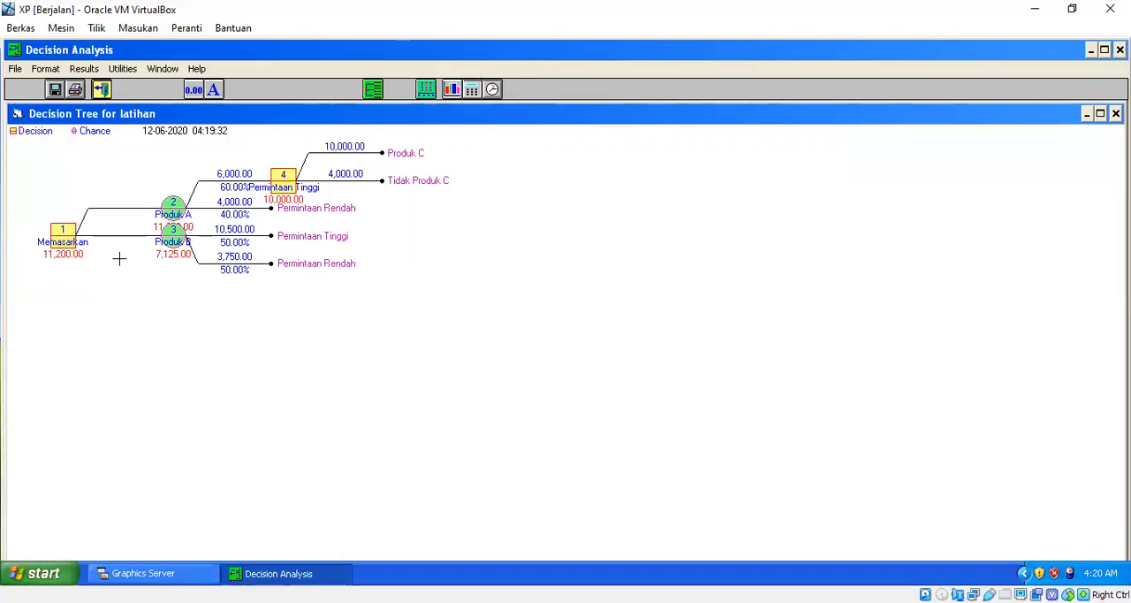
click(101, 89)
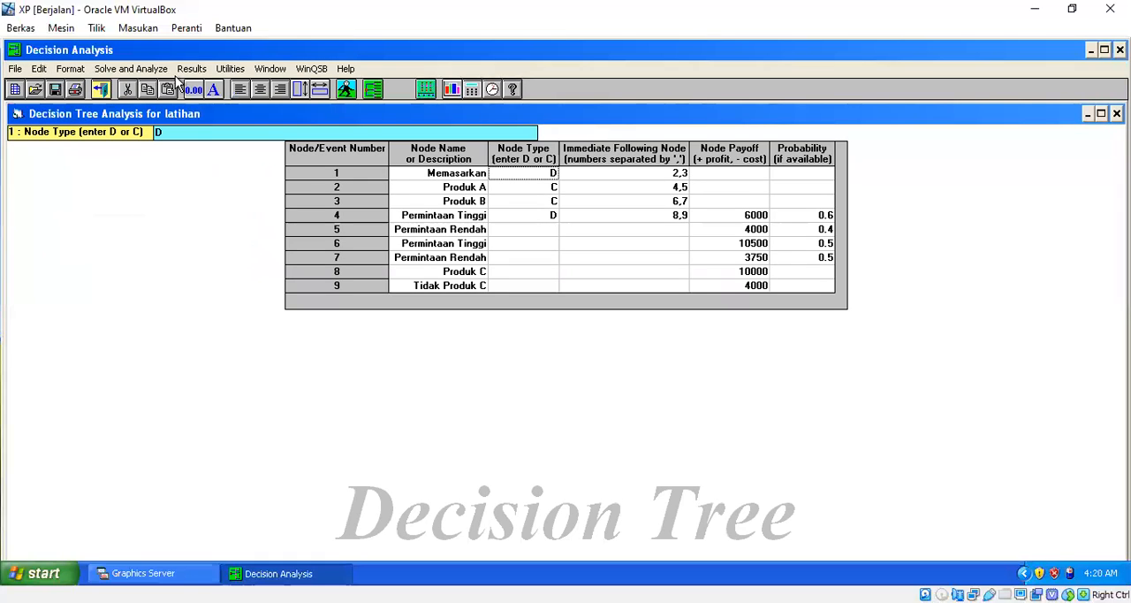
Solve the problem, review the overall expected value and the decisions at nodes 1 and 4, and return to the problem table.
click(152, 69)
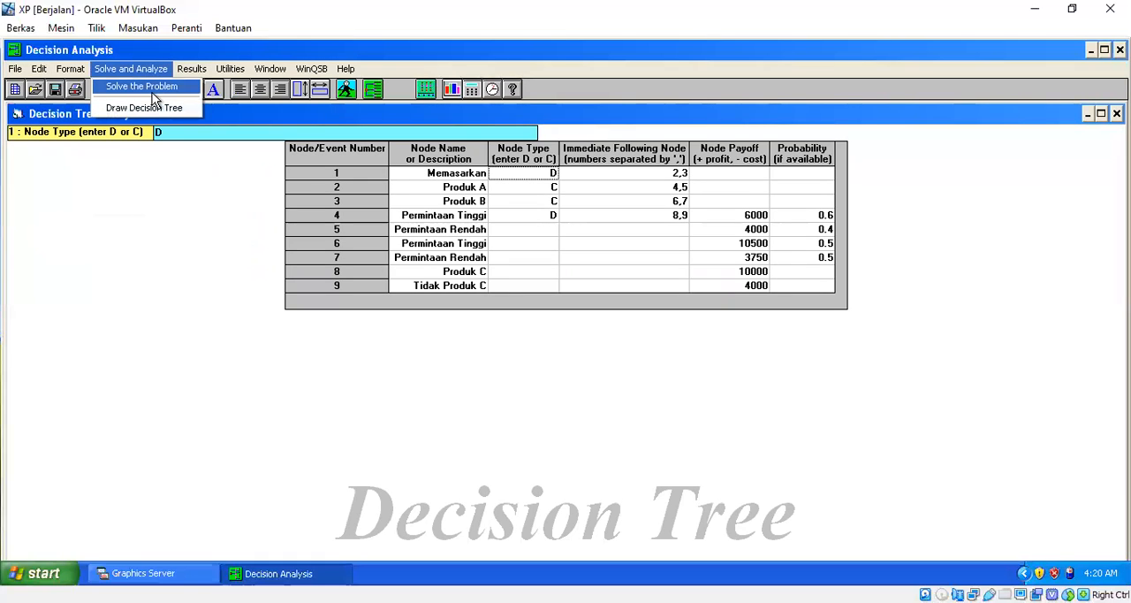
click(152, 88)
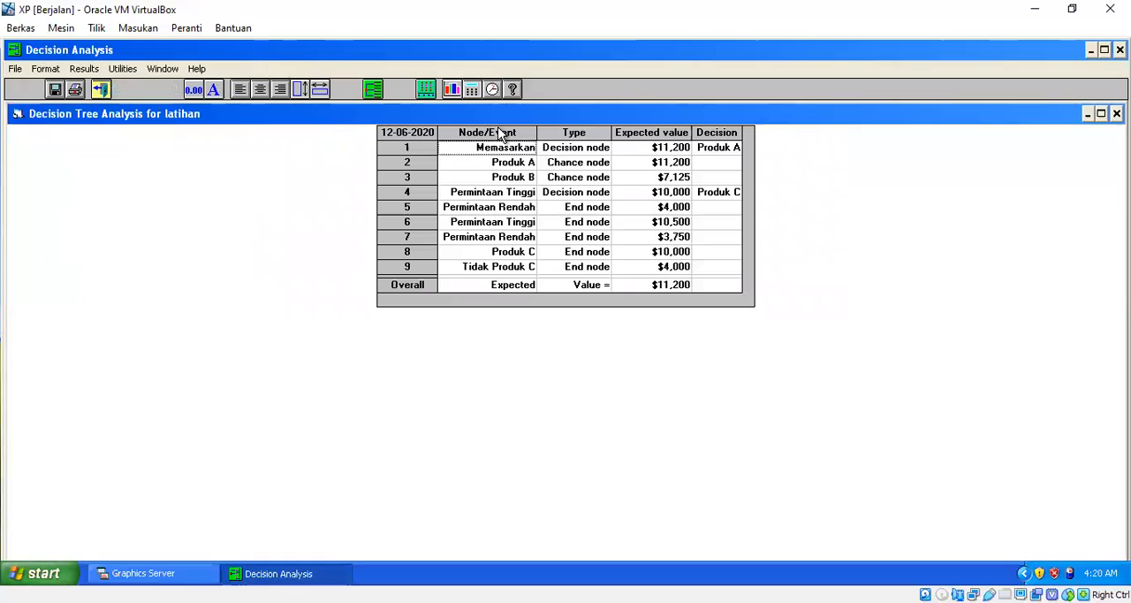
click(667, 290)
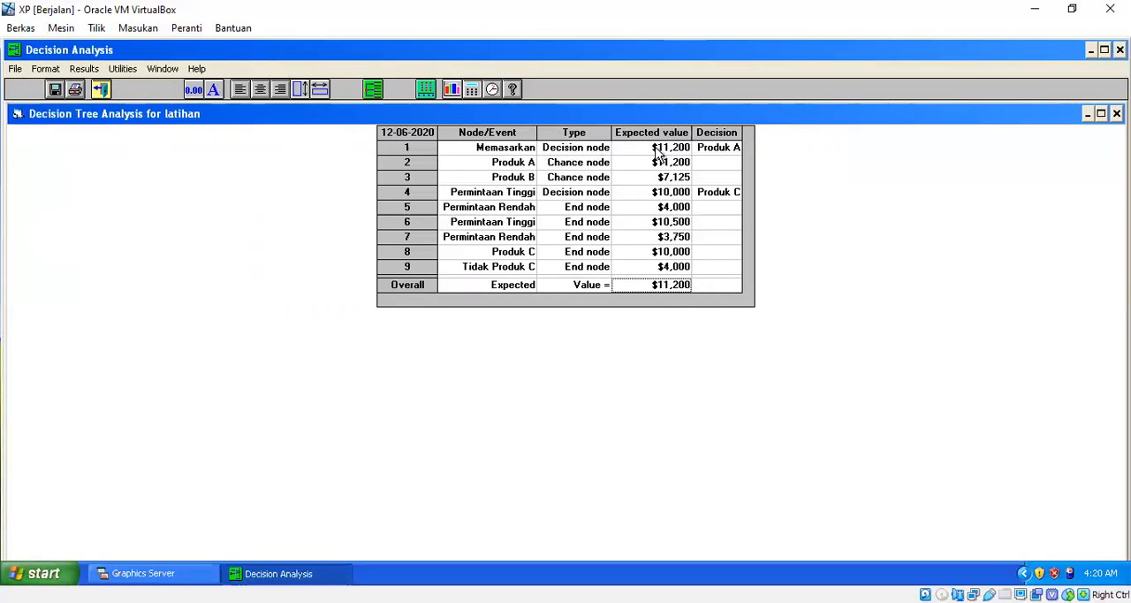
click(714, 155)
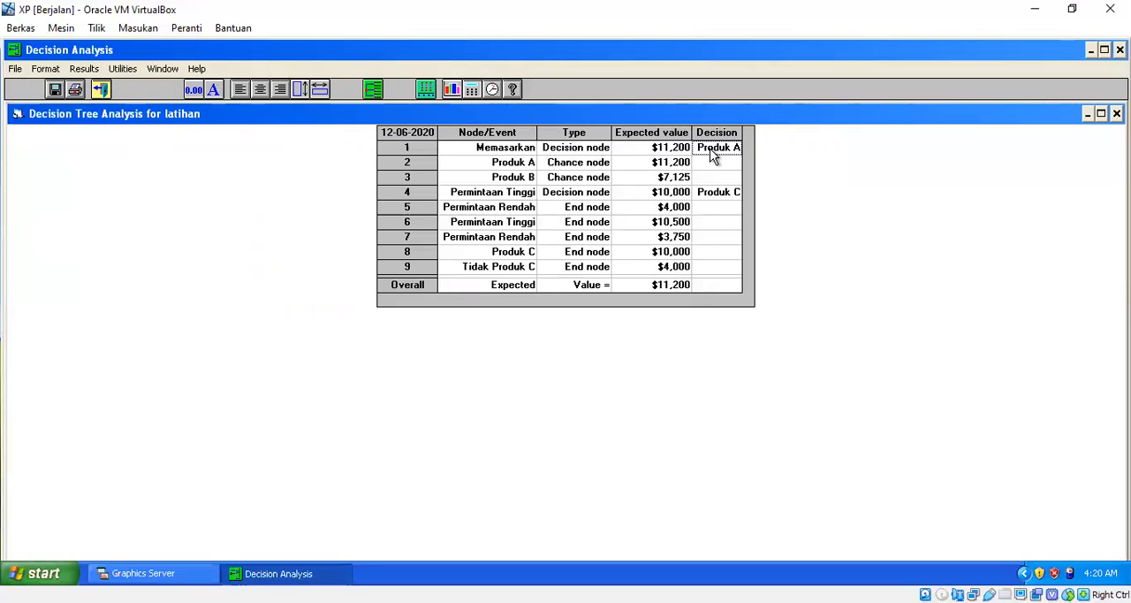
click(712, 201)
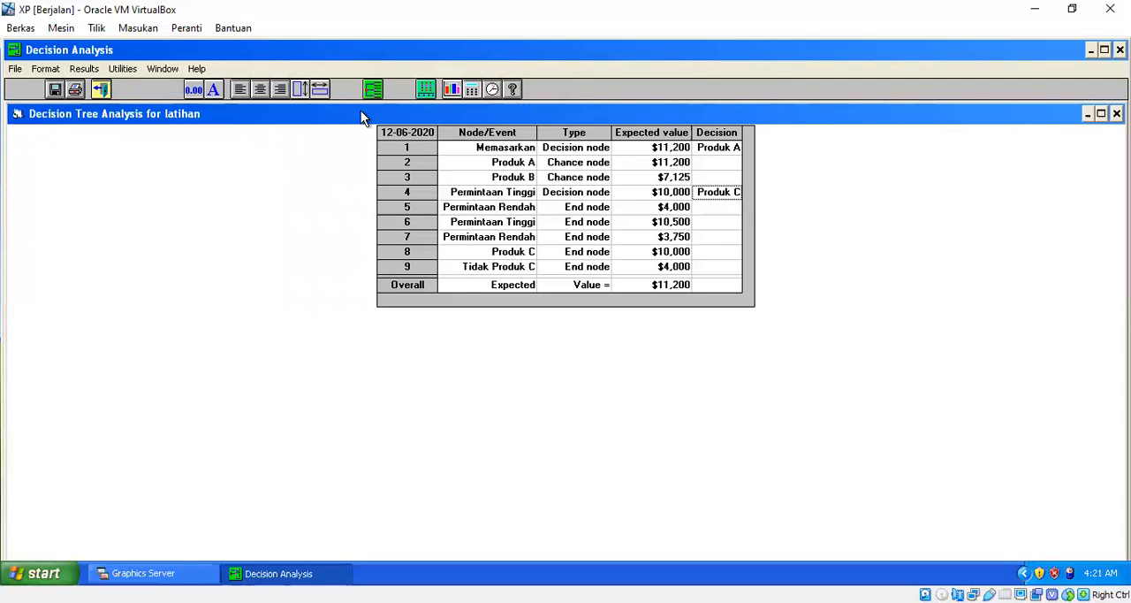
click(101, 89)
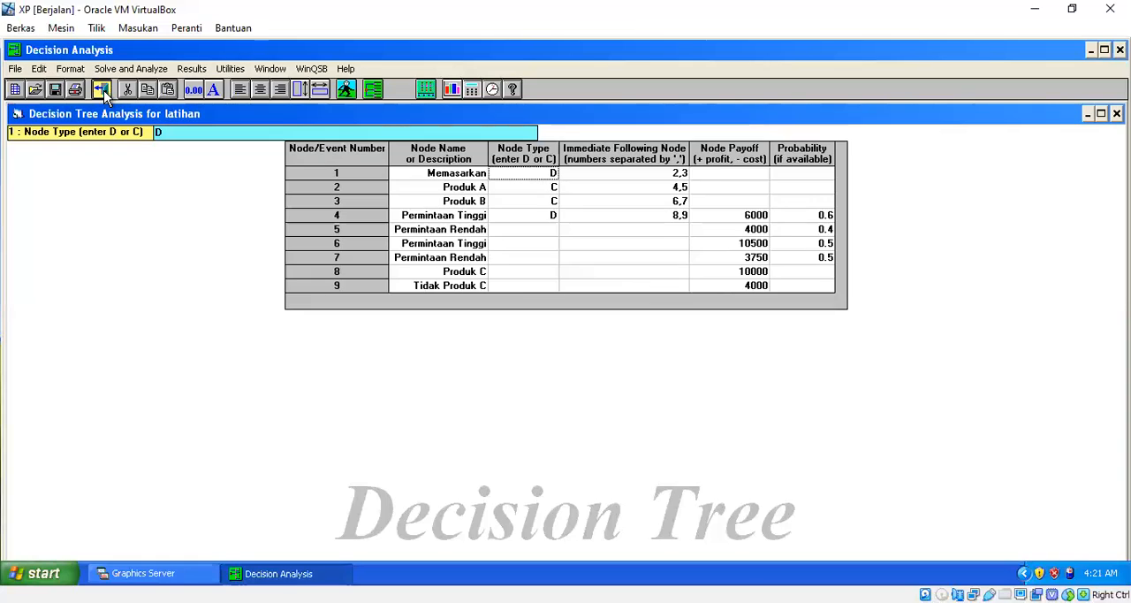